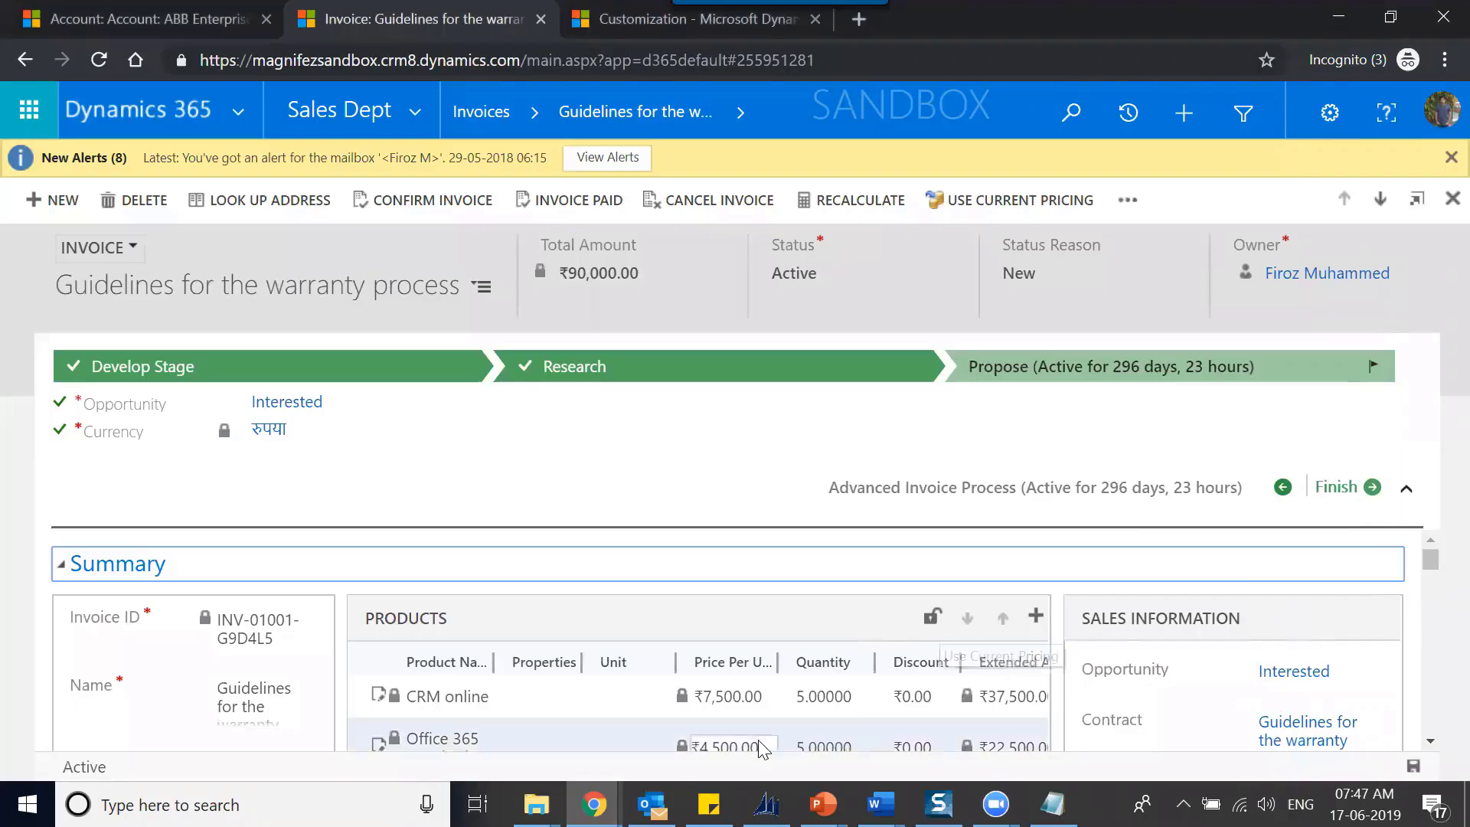
- Switch to the Default Solution window and view the new many-to-1 relationship form from the Account entity's N:1 relationships, closing it without entering anything
mouse_move(594, 804)
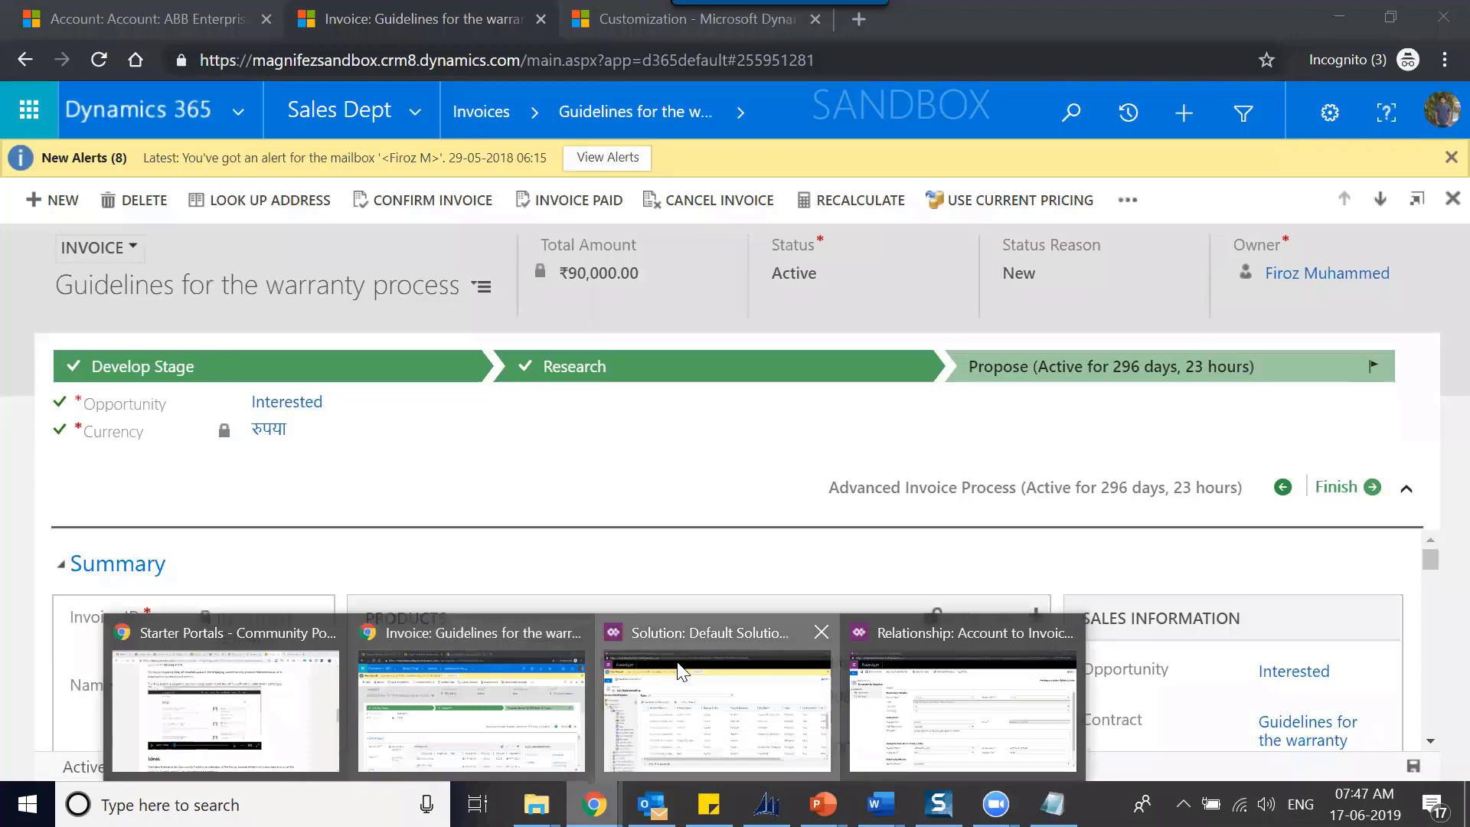
left_click(679, 670)
left_click(146, 531)
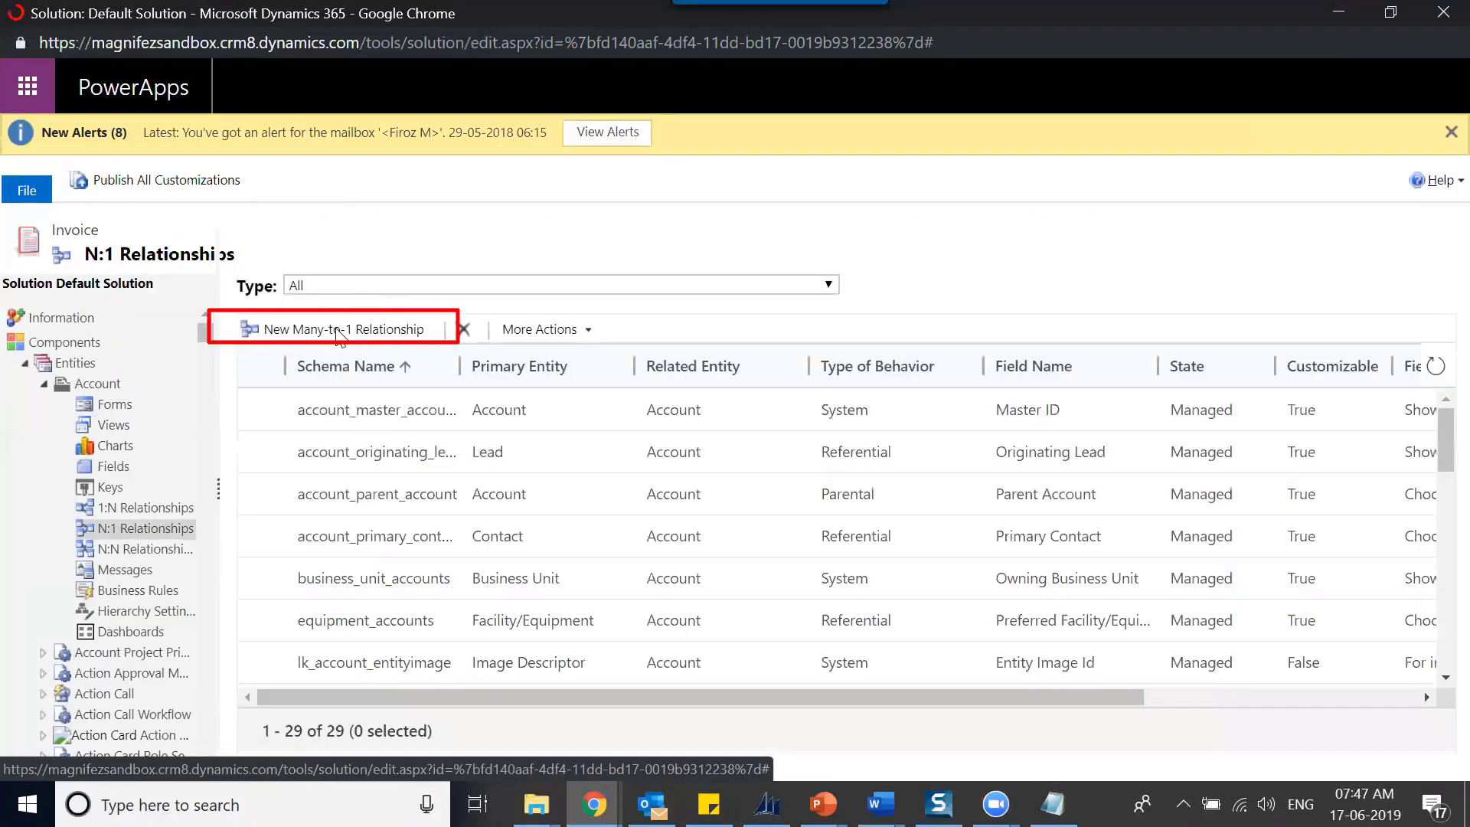
left_click(338, 332)
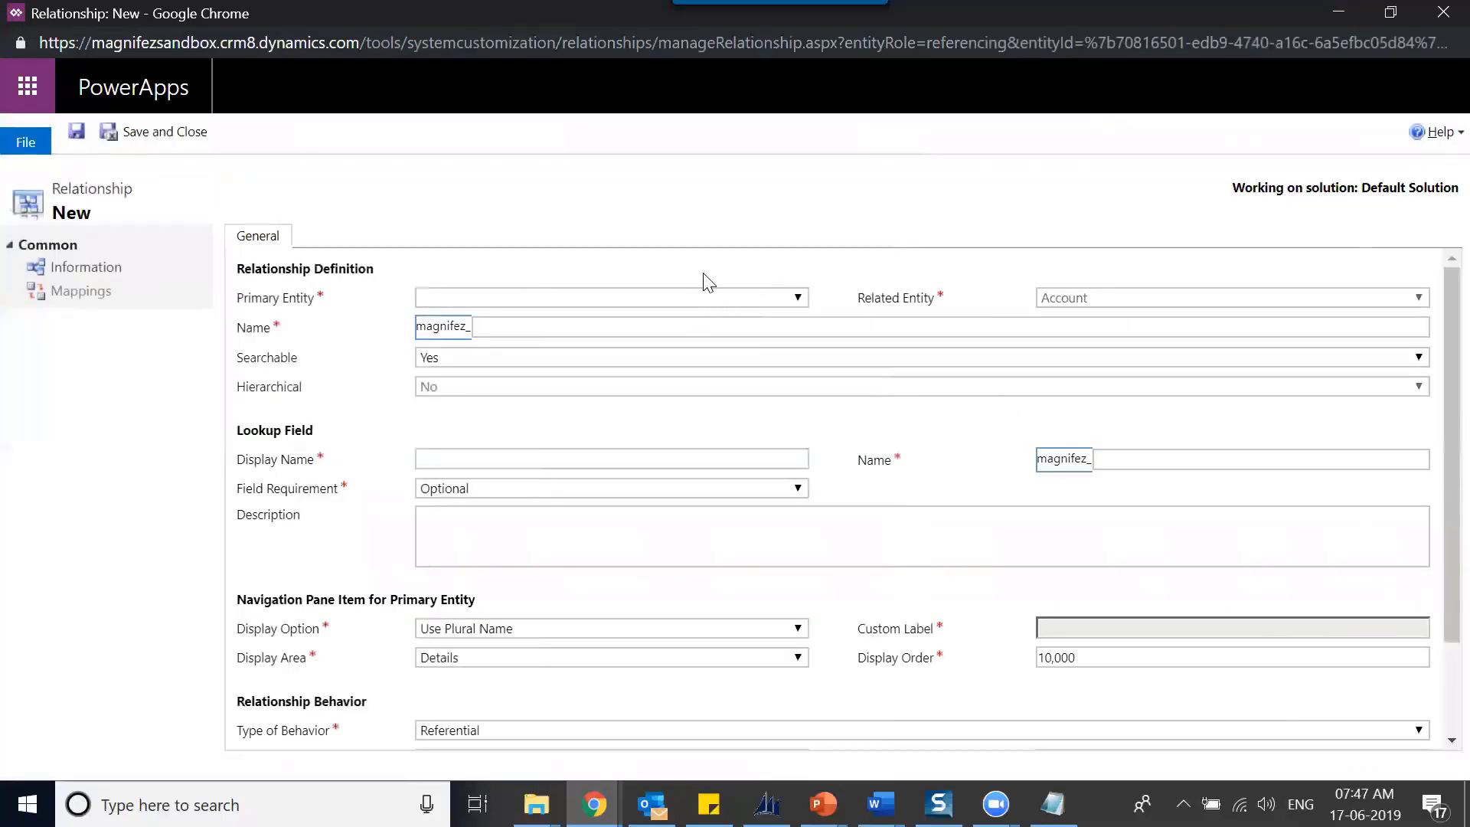
left_click(719, 298)
left_click(720, 300)
left_click(1439, 10)
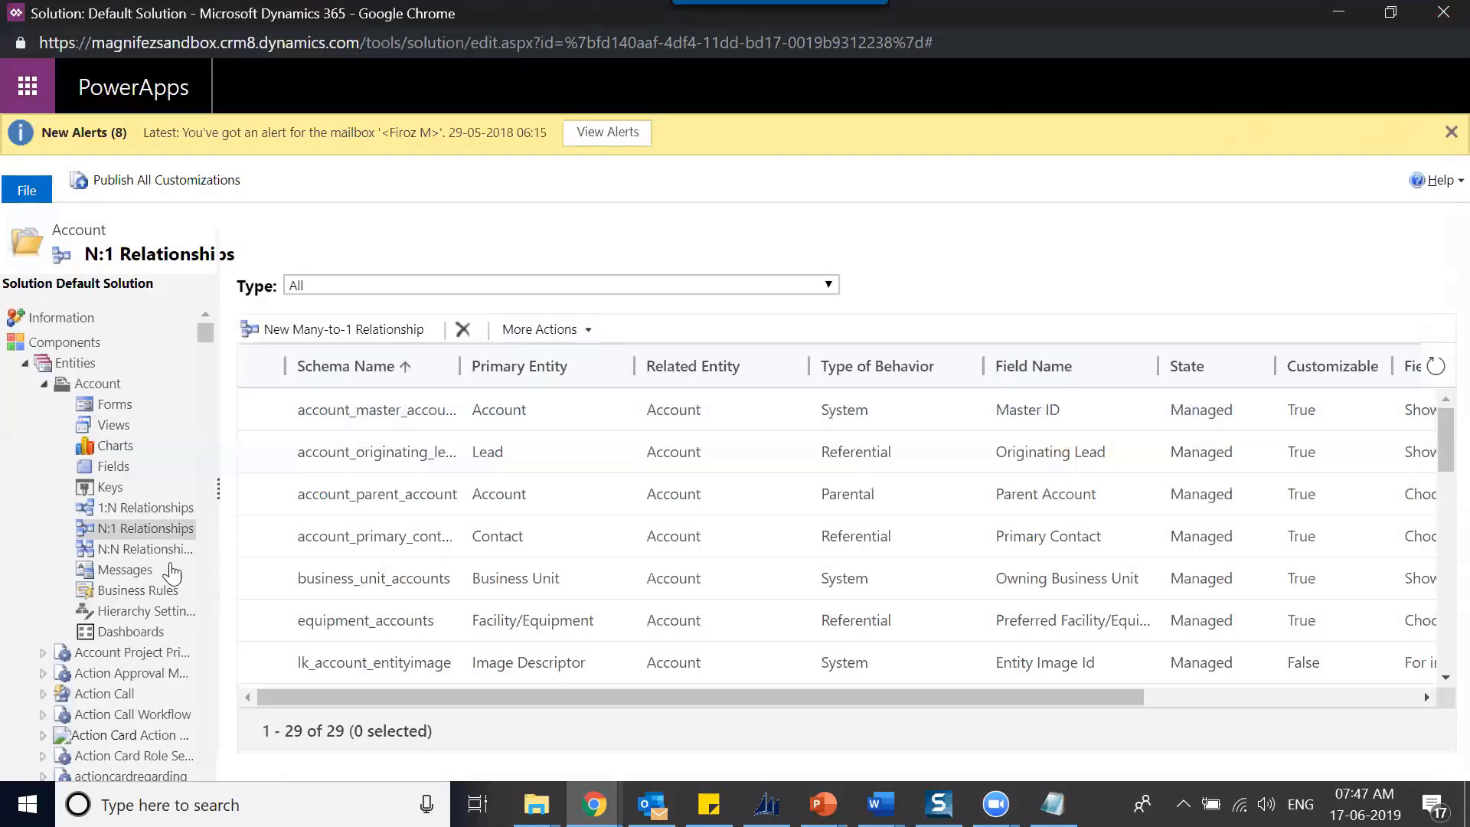
- Show the Account entity's N:N relationships and open the adx_accountproduct relationship in a maximized window
left_click(130, 553)
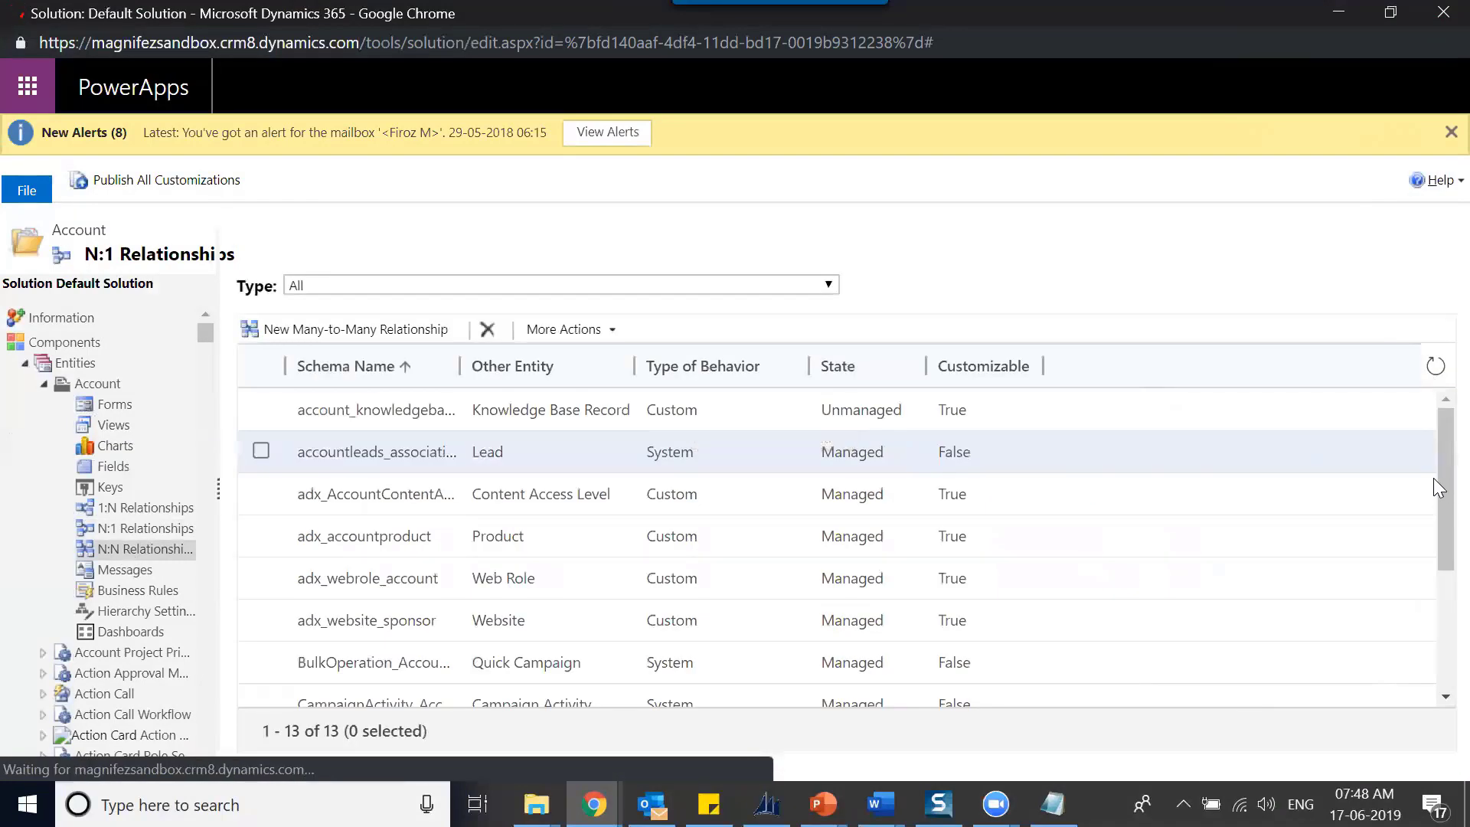
scroll(1434, 490, "down", 1)
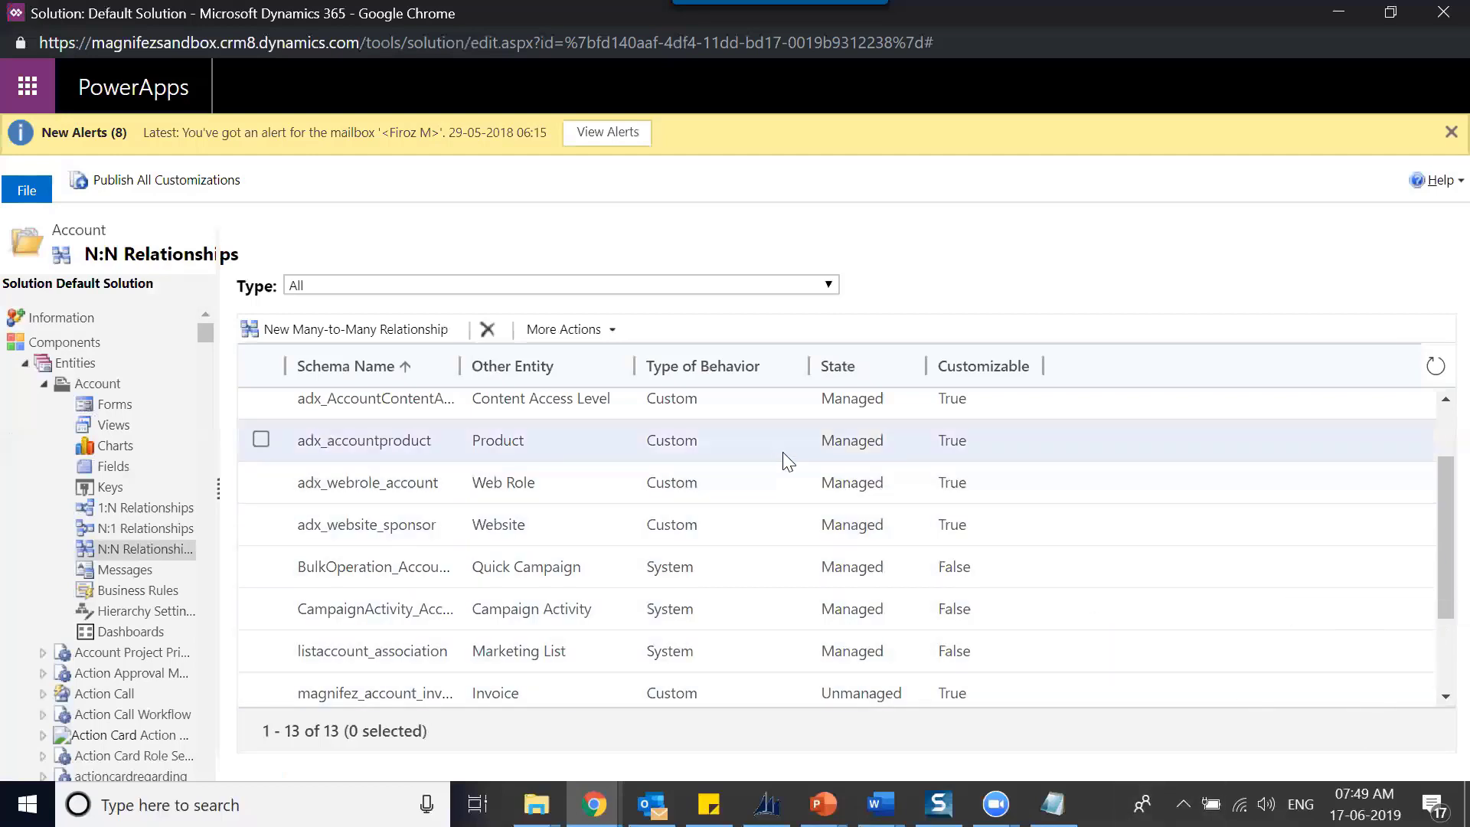
double_click(750, 442)
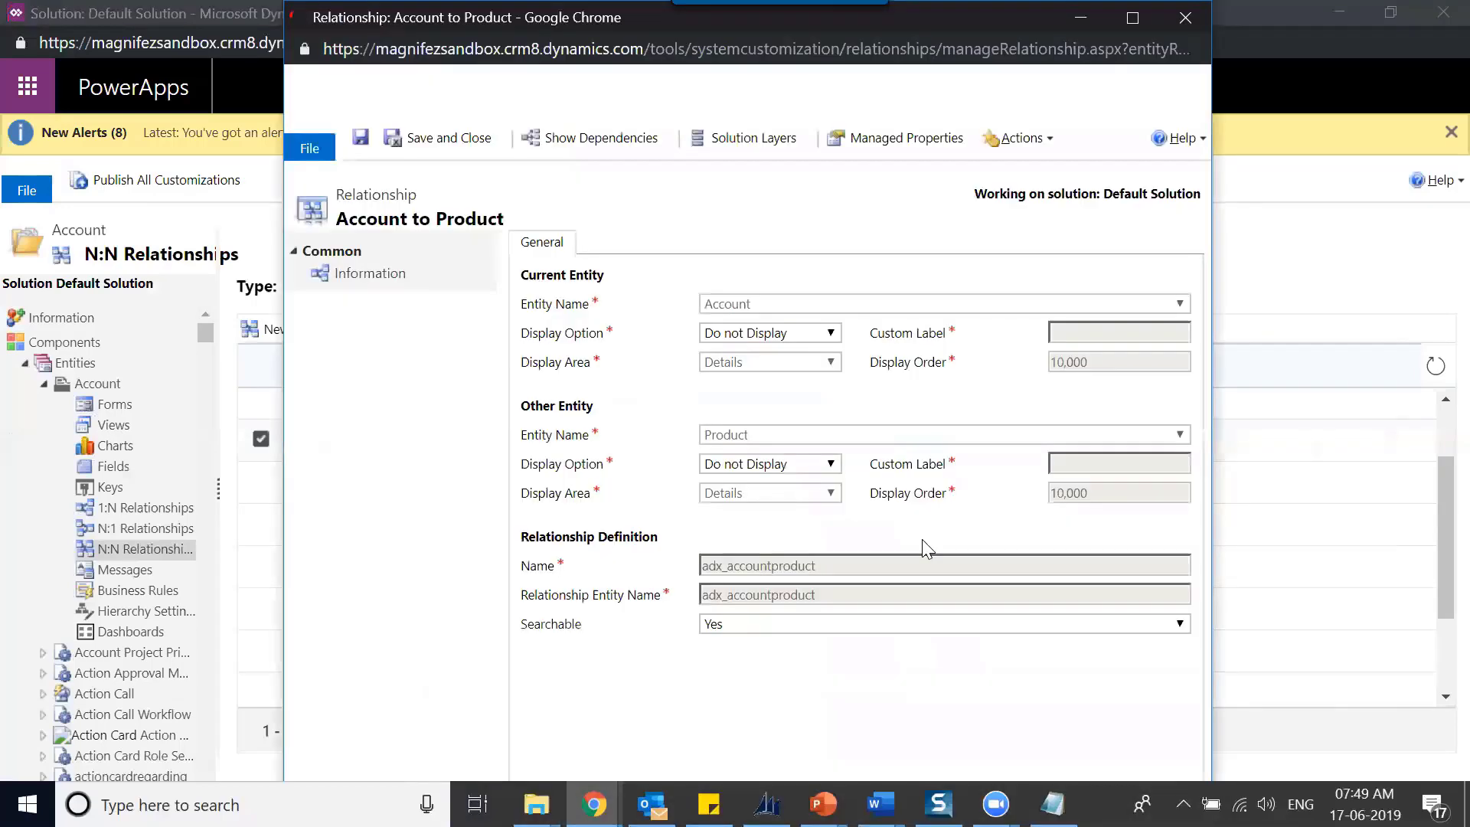
left_click(1132, 15)
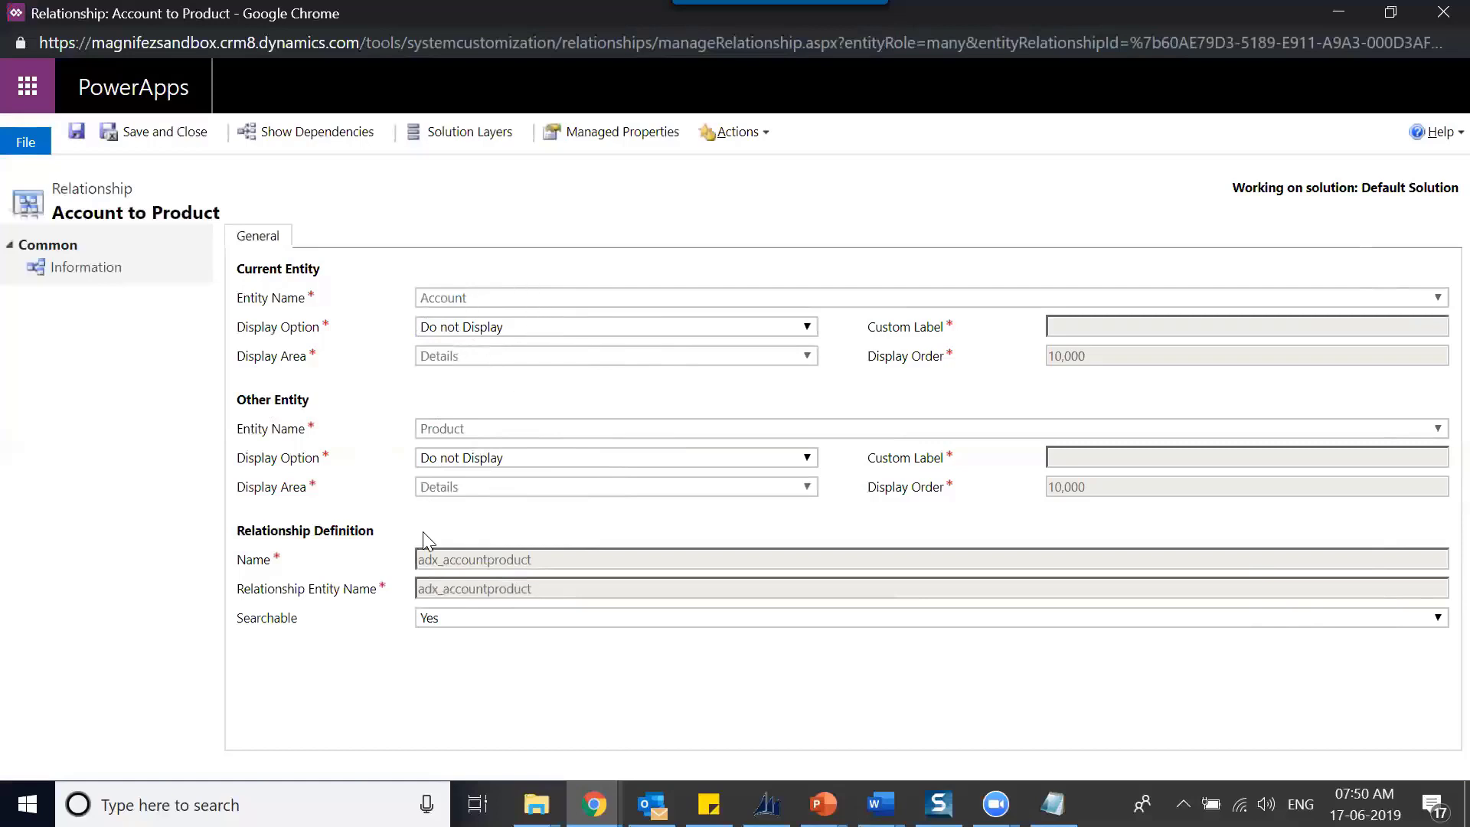
- Try Use Plural Name as the display option for both Account and Product, inspect the relationship names, and close without saving
left_click(506, 327)
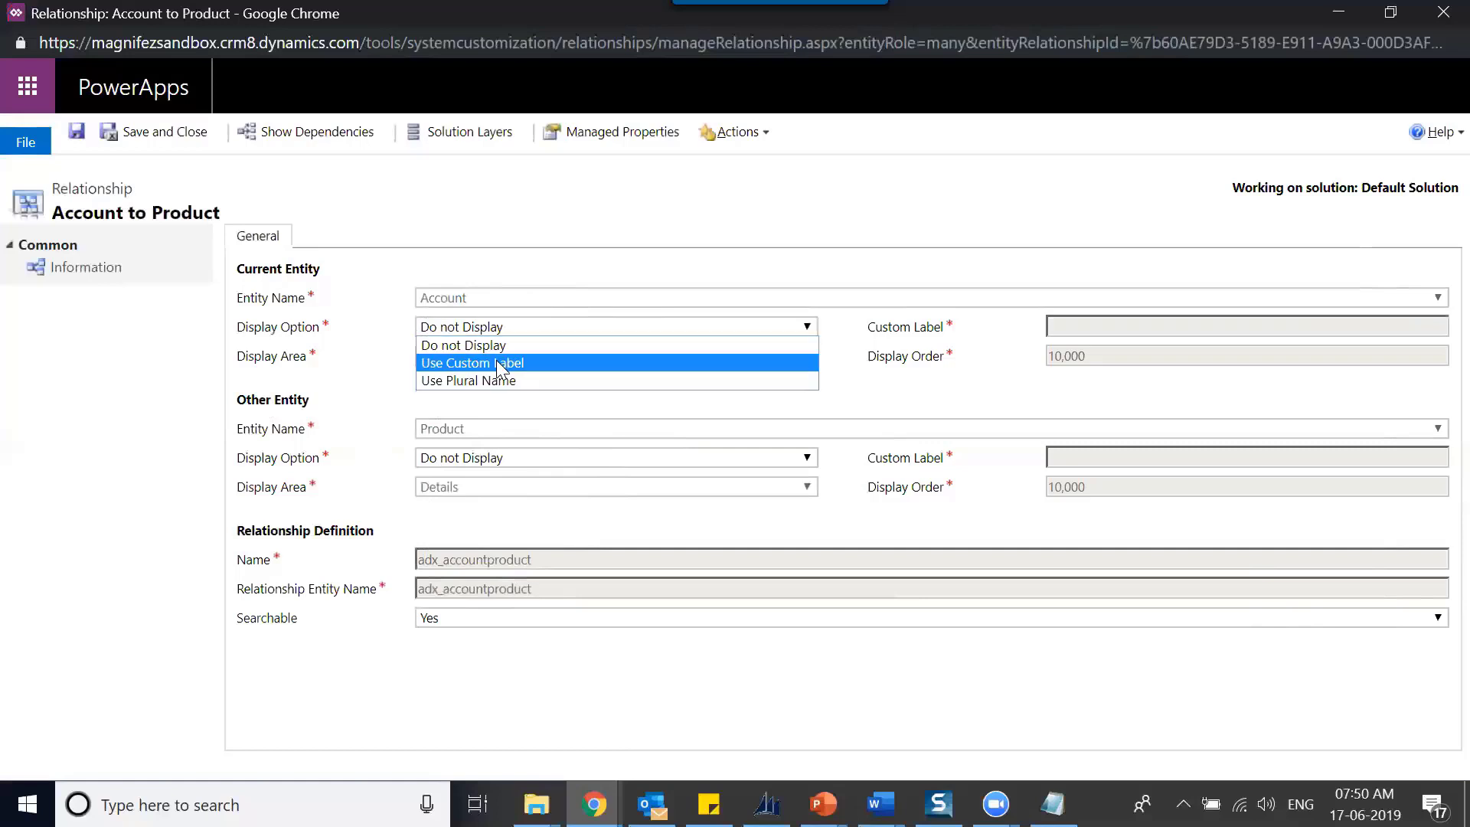
left_click(494, 380)
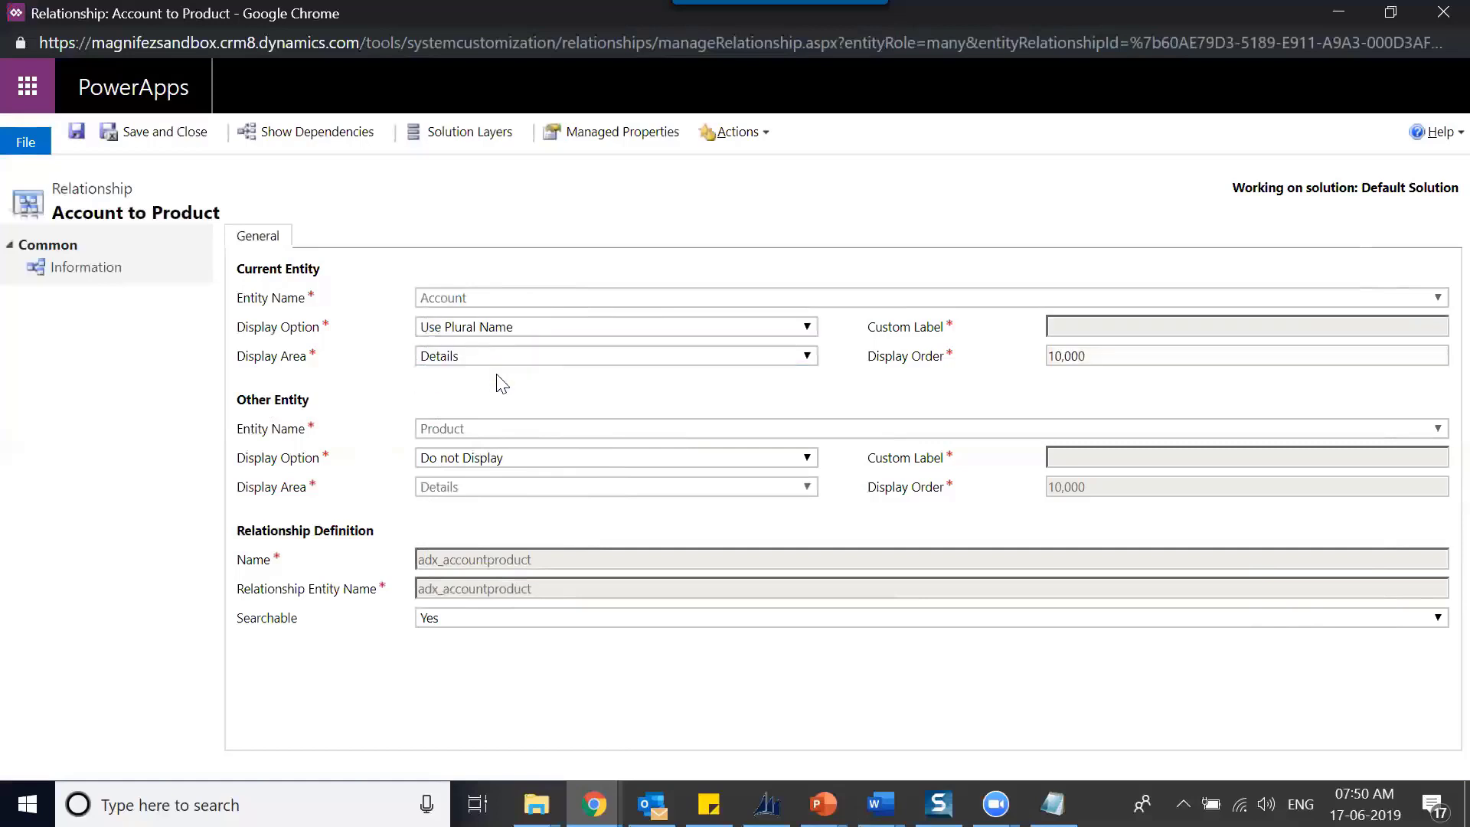
left_click(499, 458)
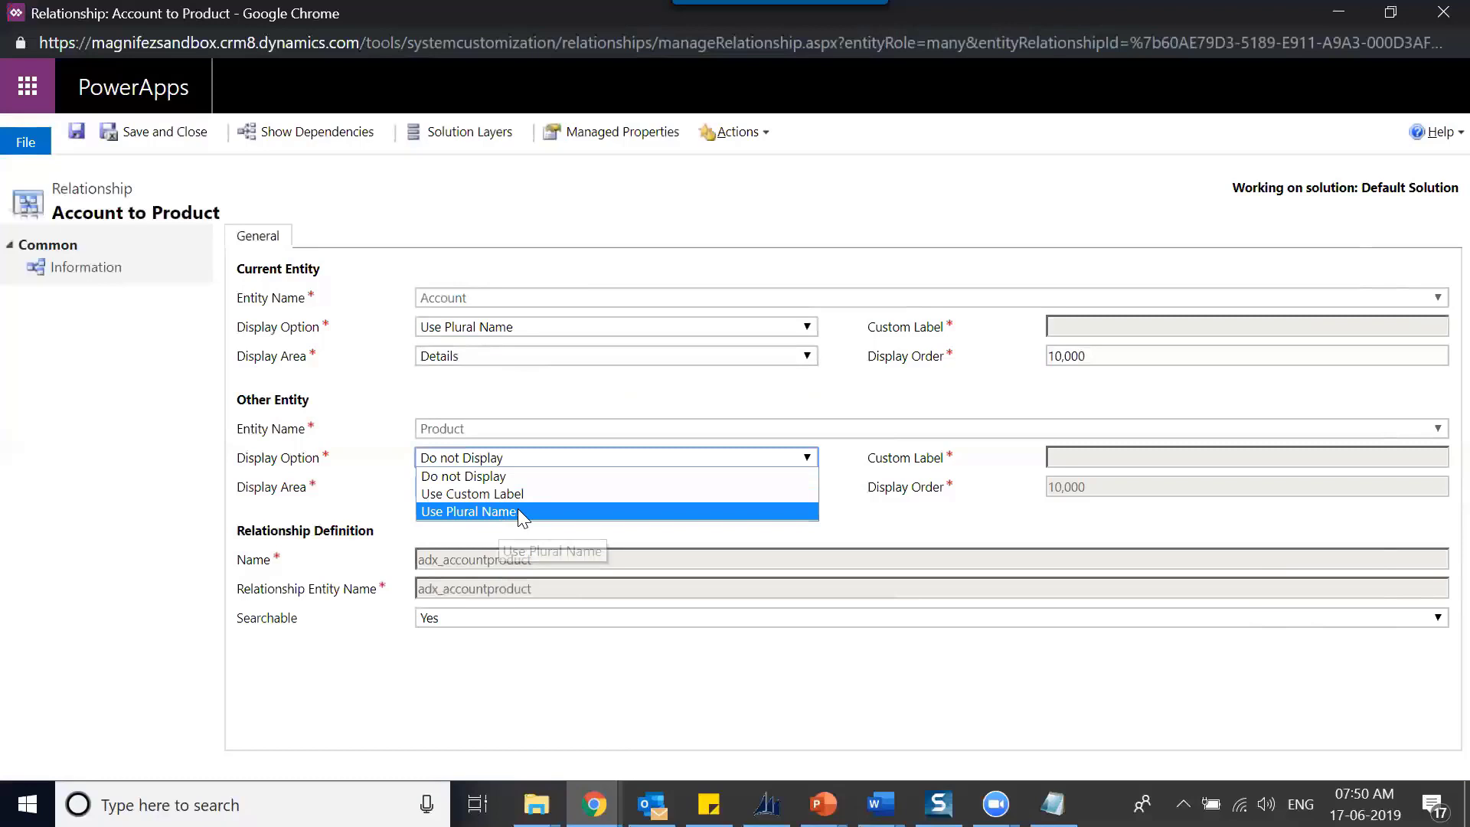
left_click(506, 511)
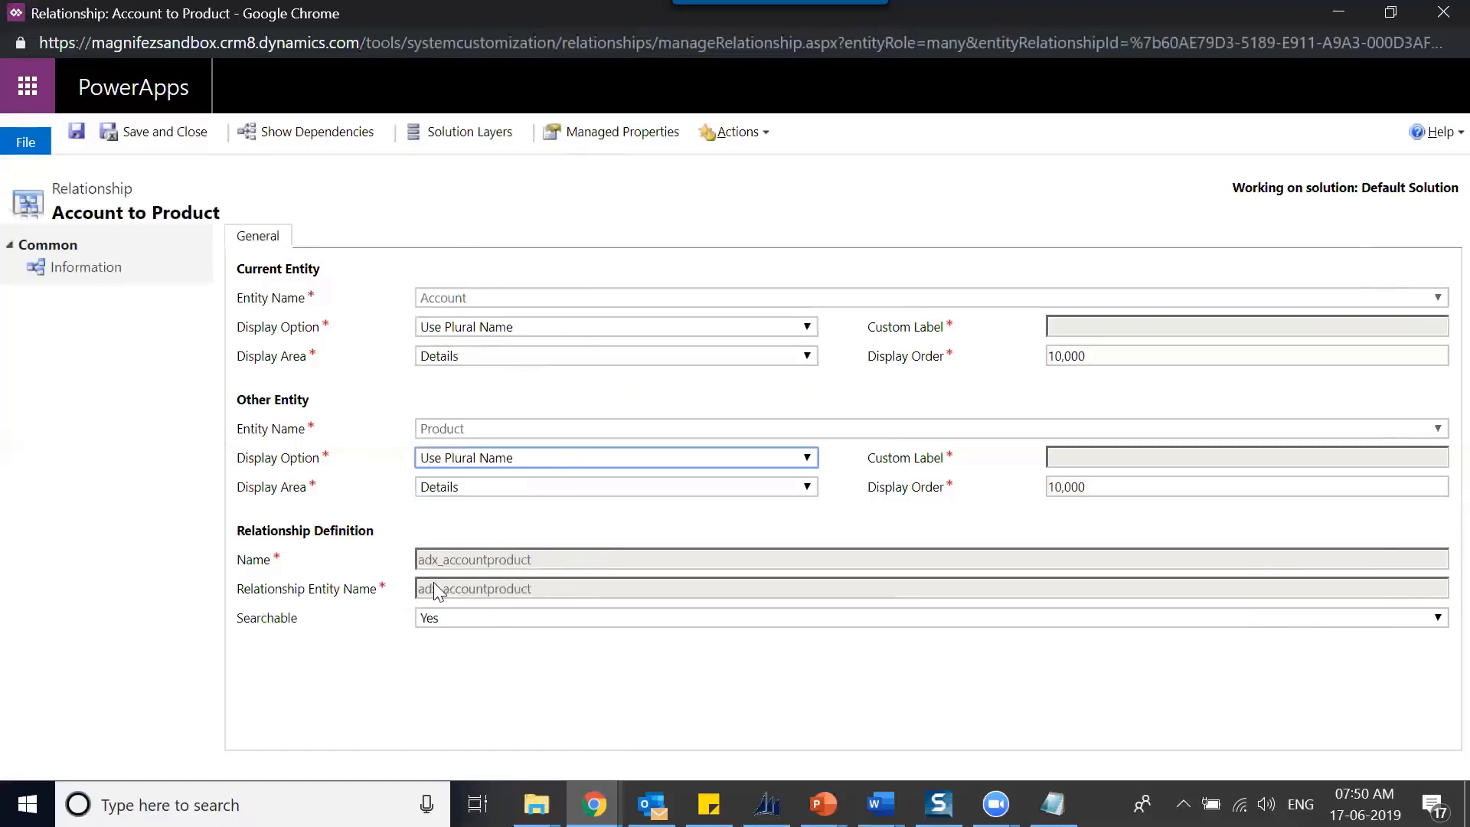
left_click(544, 567)
double_click(554, 563)
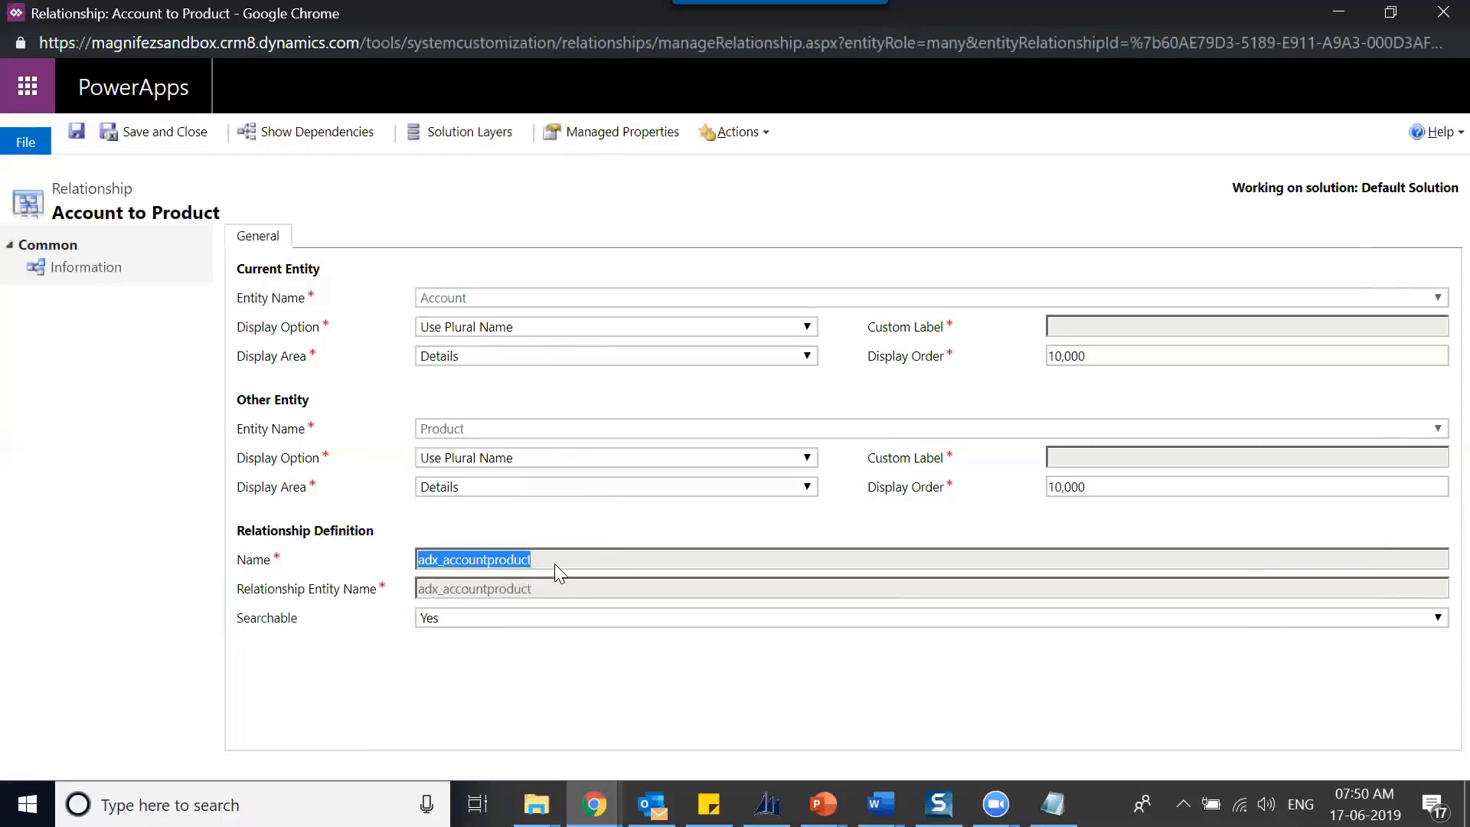
double_click(566, 589)
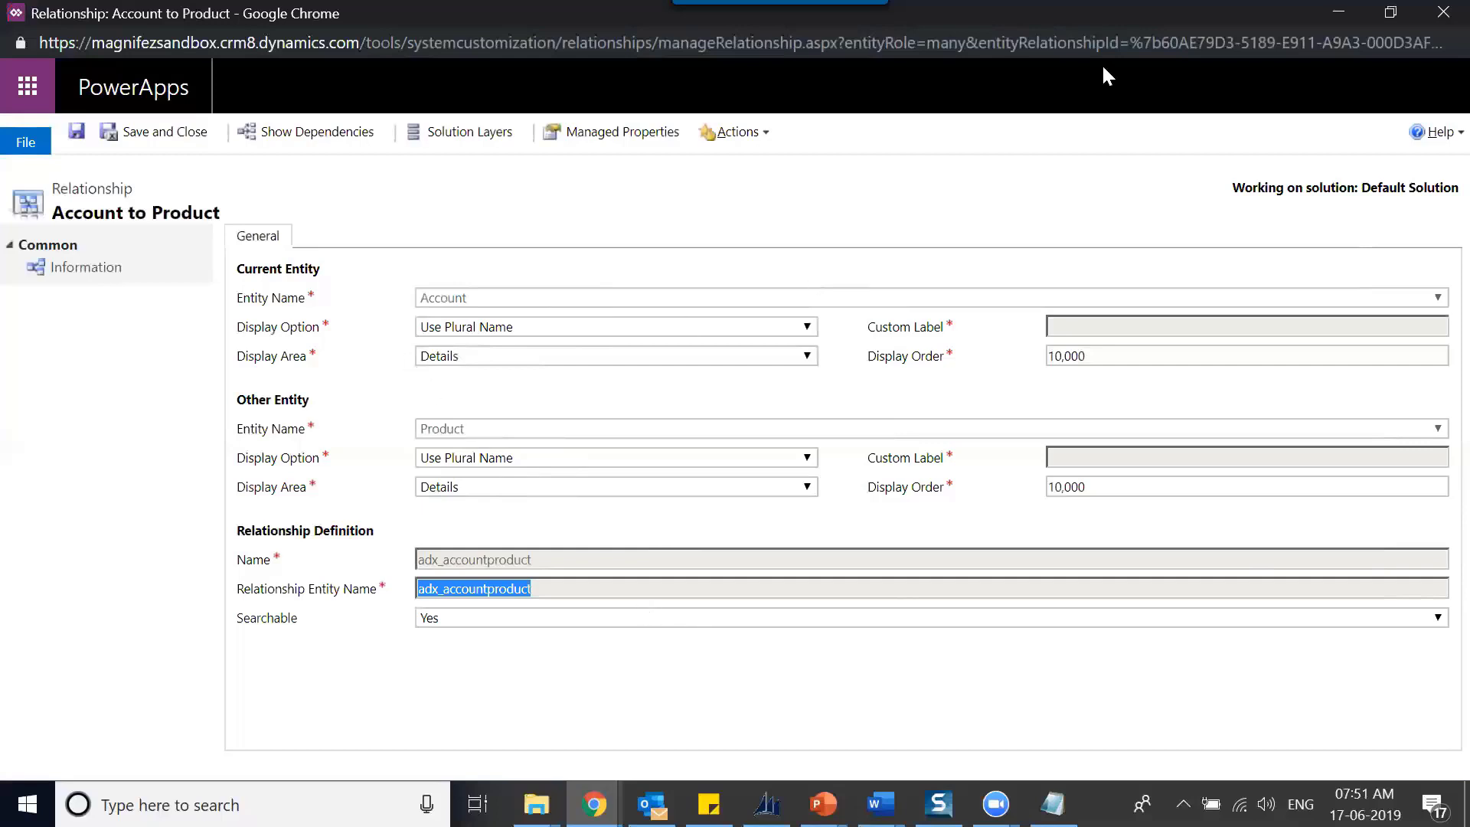
left_click(1443, 13)
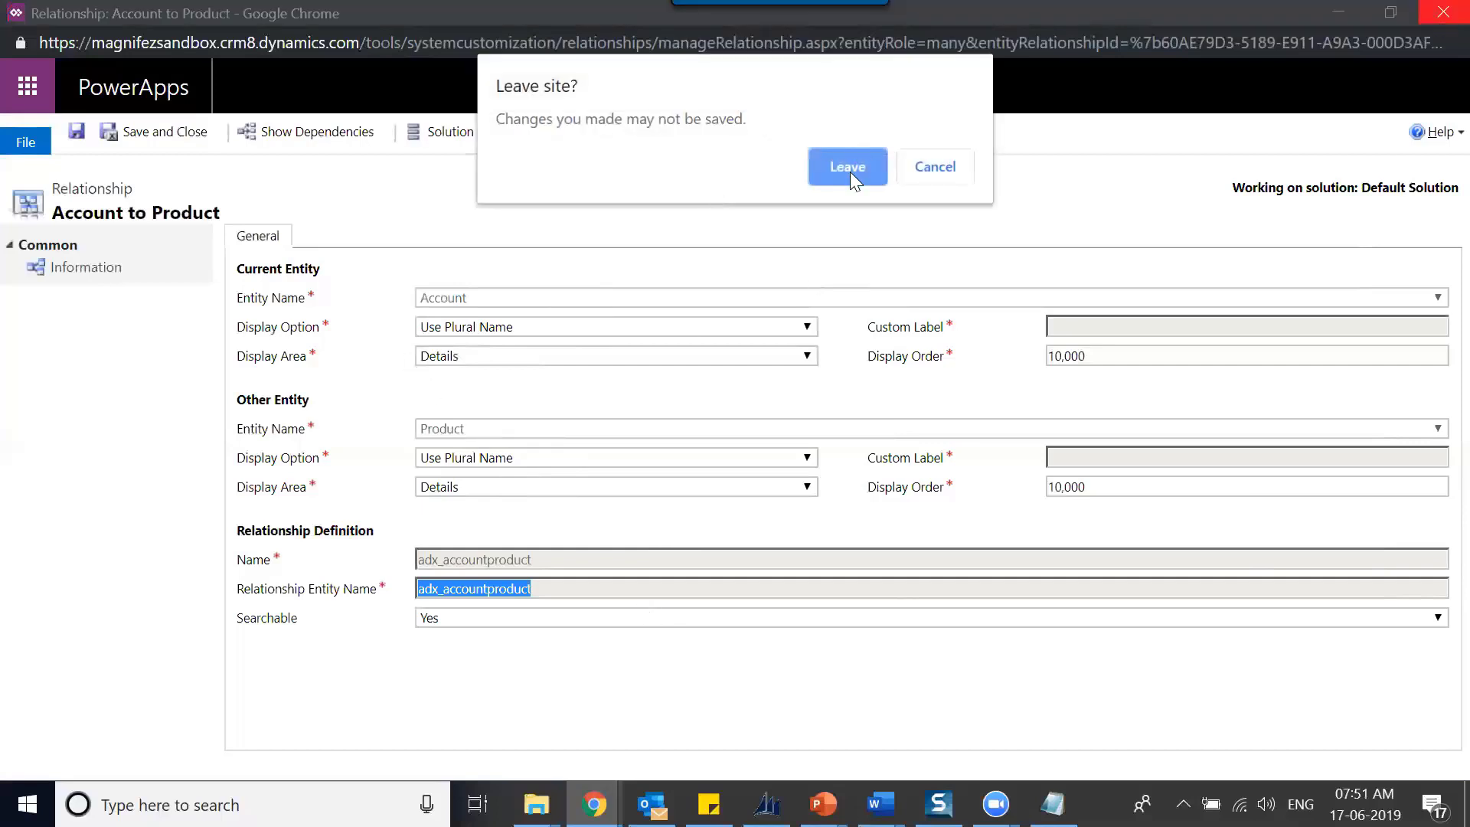
left_click(848, 168)
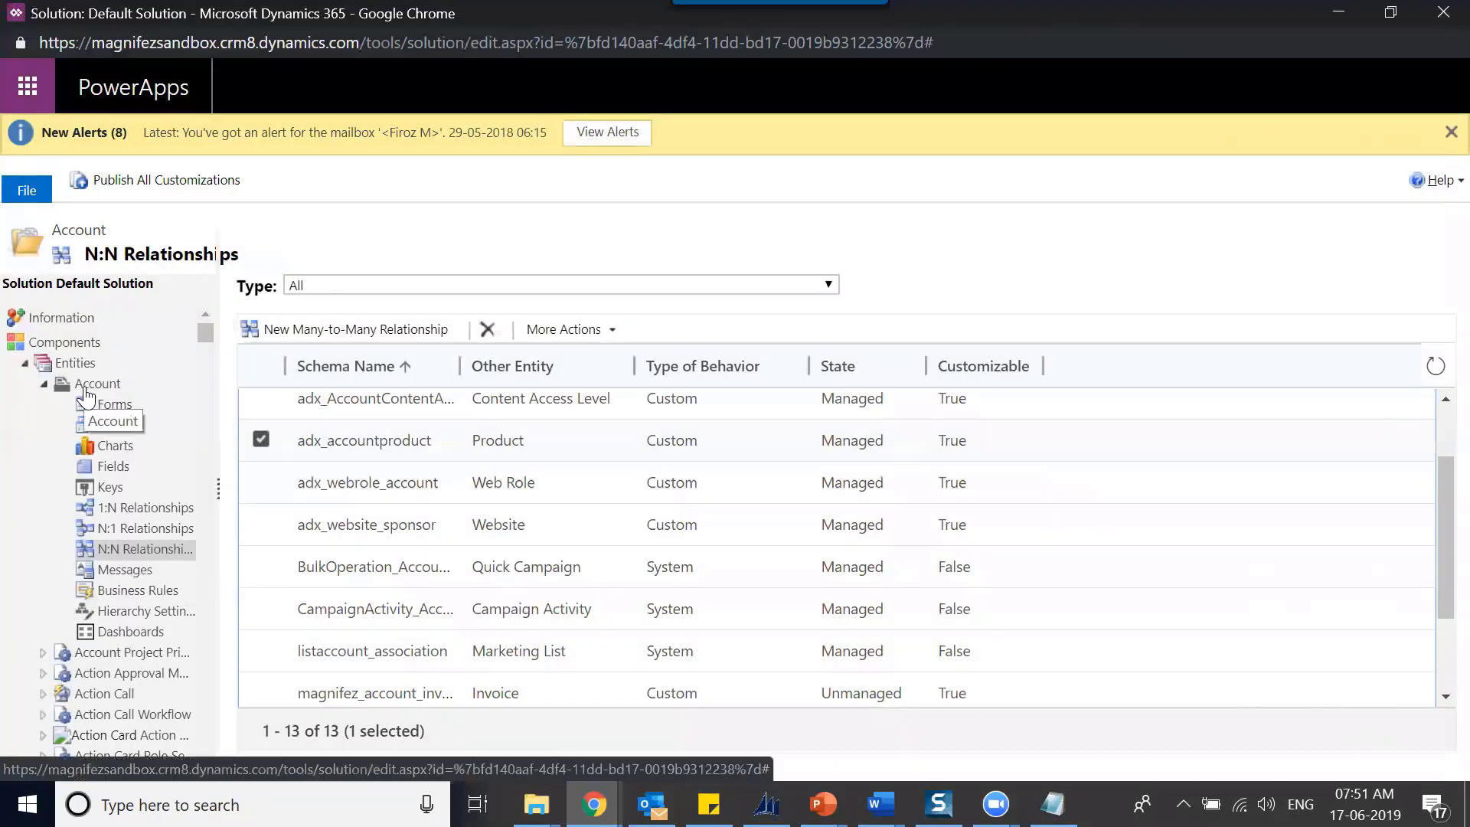
- Start a new many-to-many relationship for Account, set Account's display option to Use Plural Name and choose Article as the other entity
left_click(350, 328)
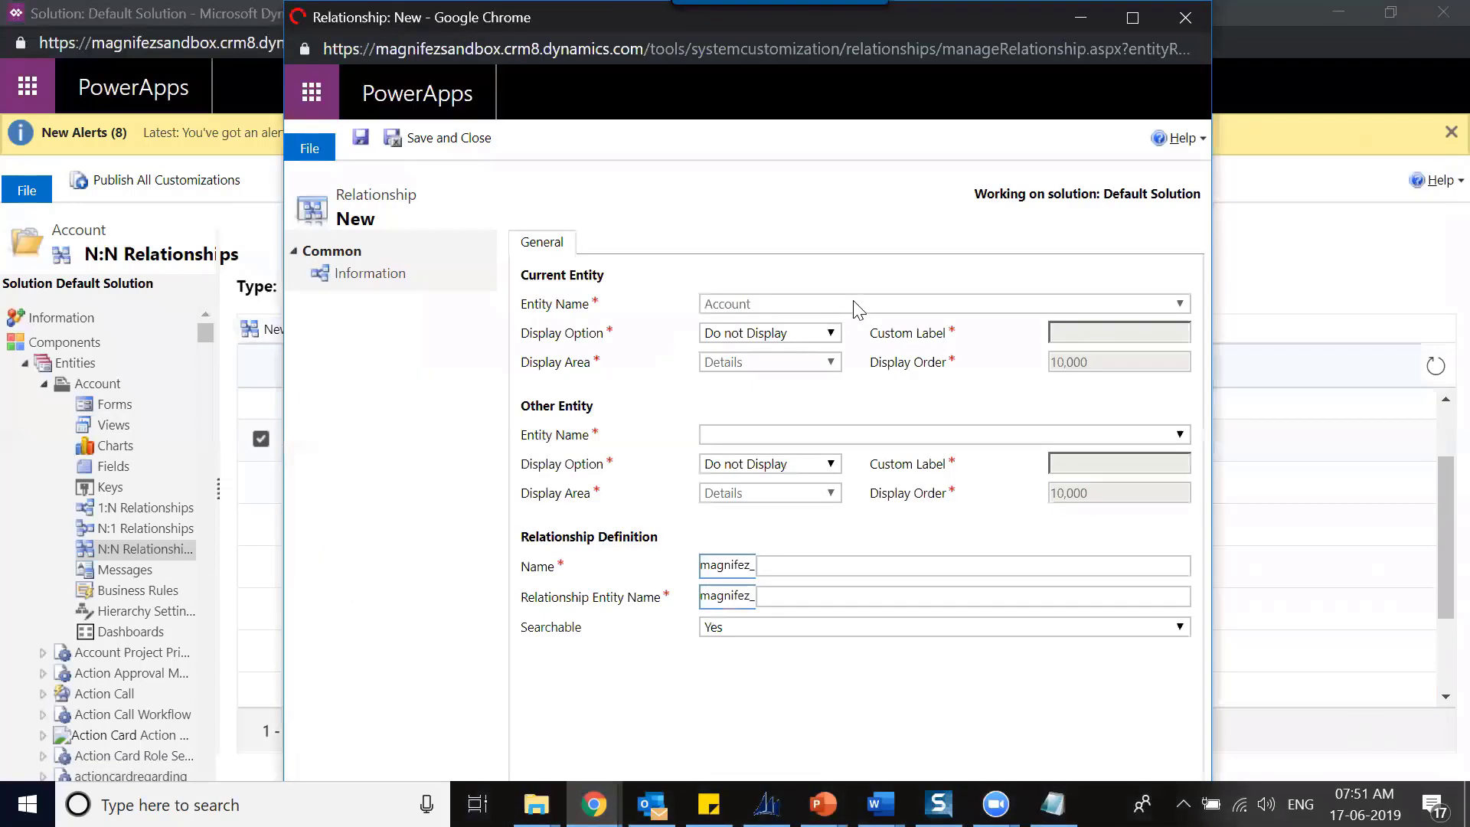
left_click(1136, 18)
left_click(566, 326)
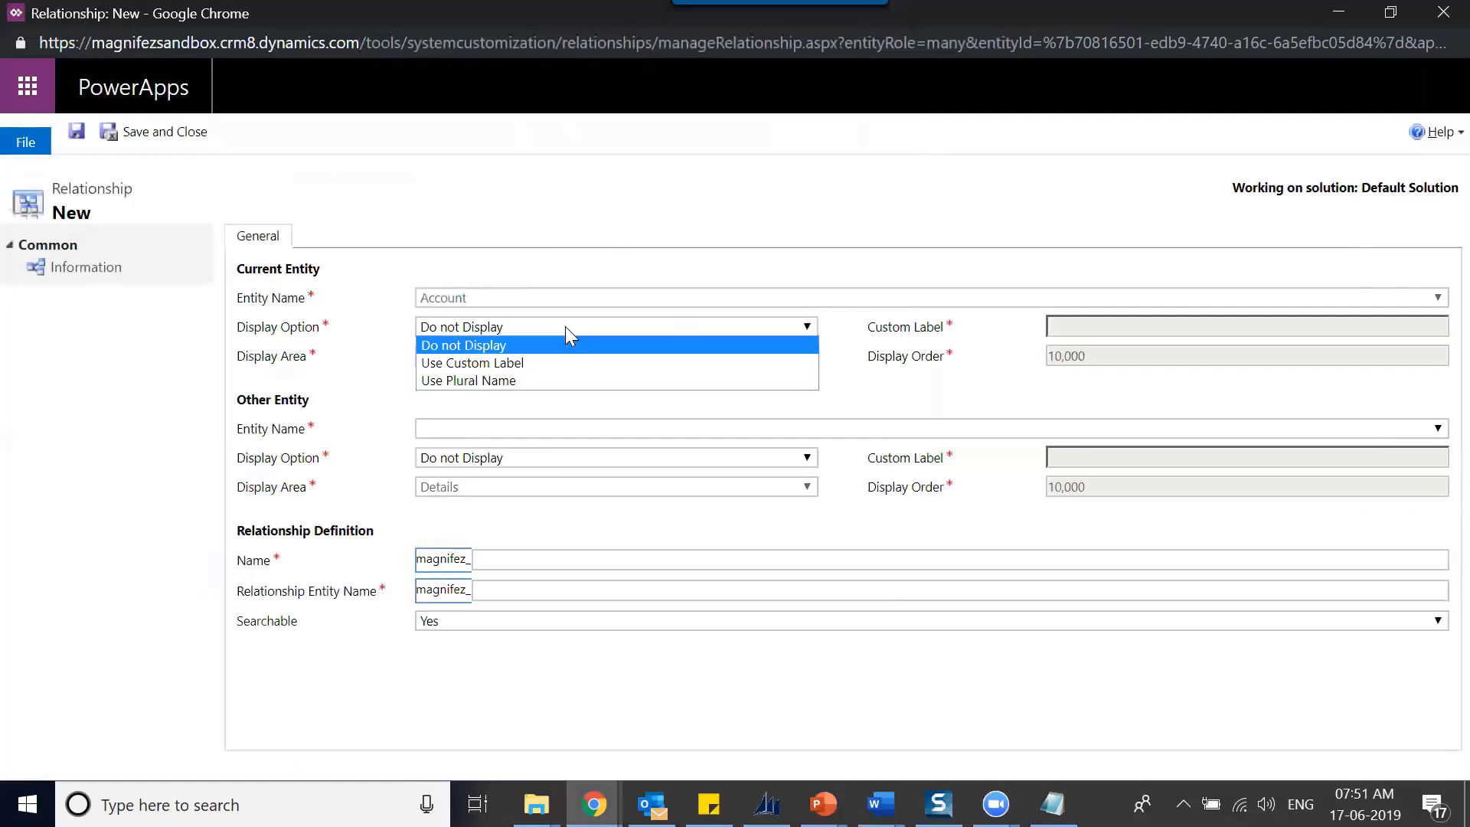
left_click(559, 381)
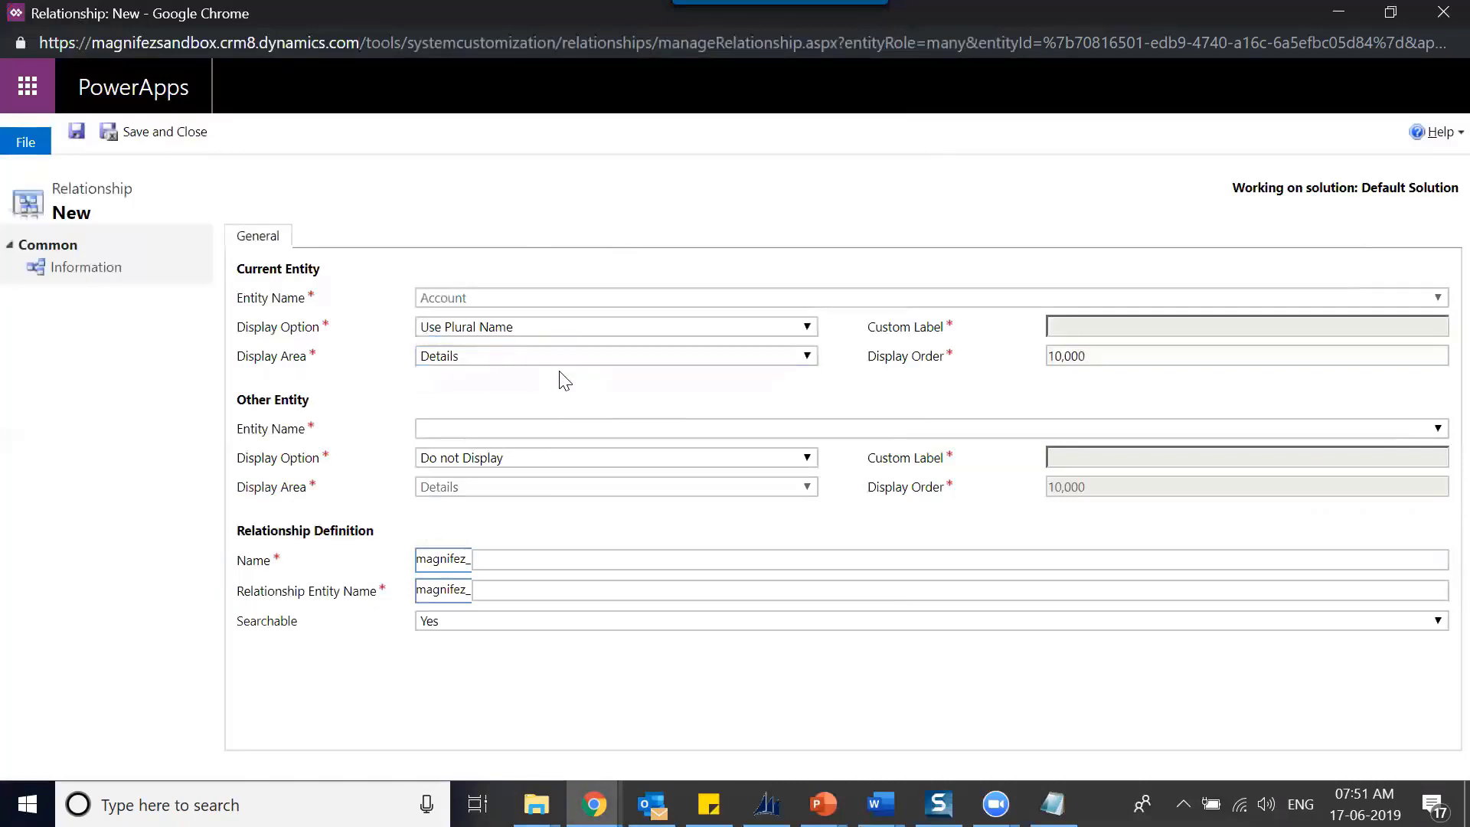
left_click(525, 431)
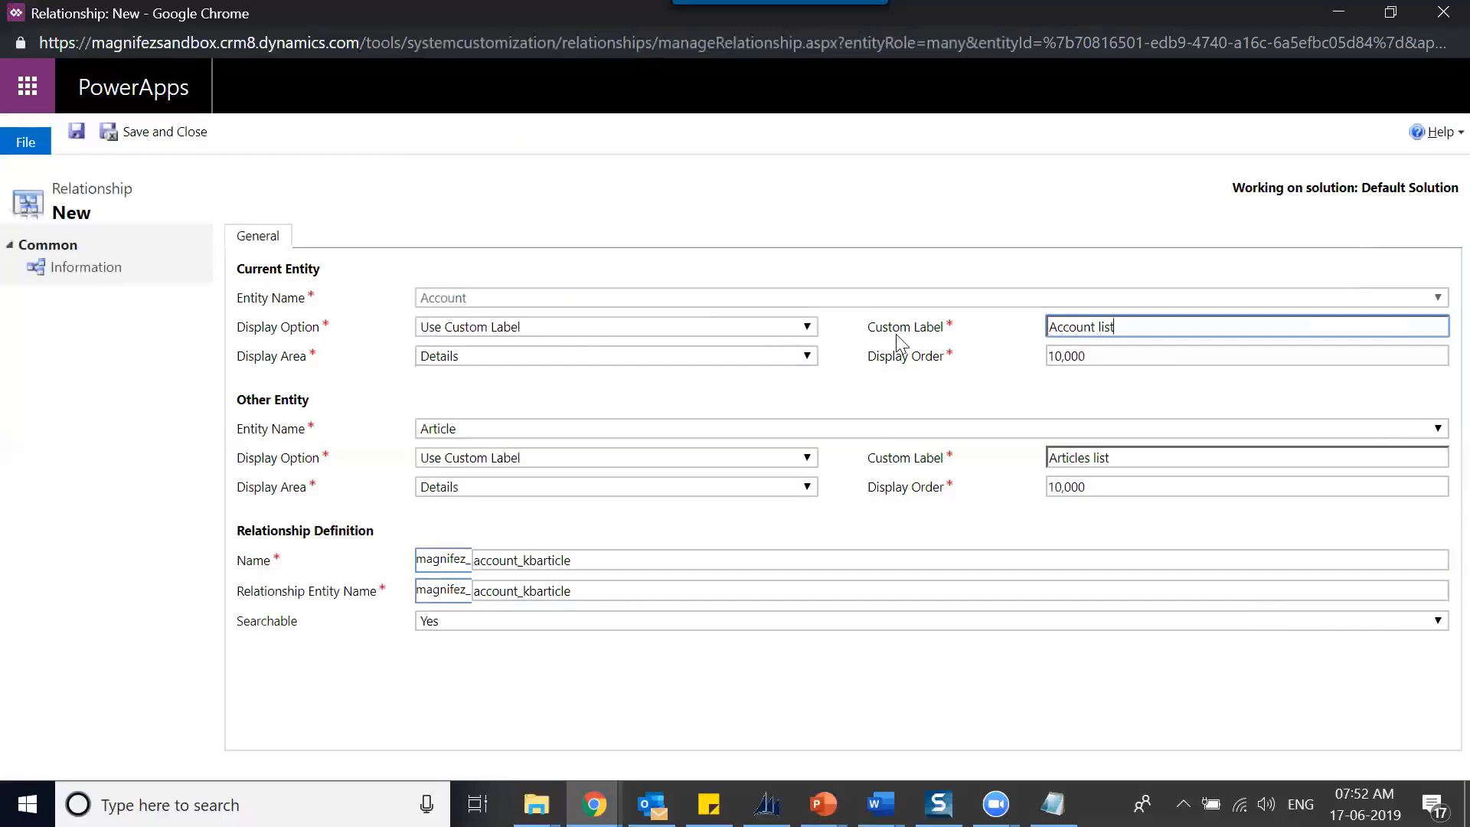
- Swap the two custom labels so Account has "Articles list" and Article has "Account list"
left_click_drag(1123, 456, 991, 463)
key("ctrl+c")
key("BackSpace")
left_click(1229, 326)
key("ctrl+v")
left_click_drag(1116, 325, 993, 337)
key("ctrl+c")
key("BackSpace")
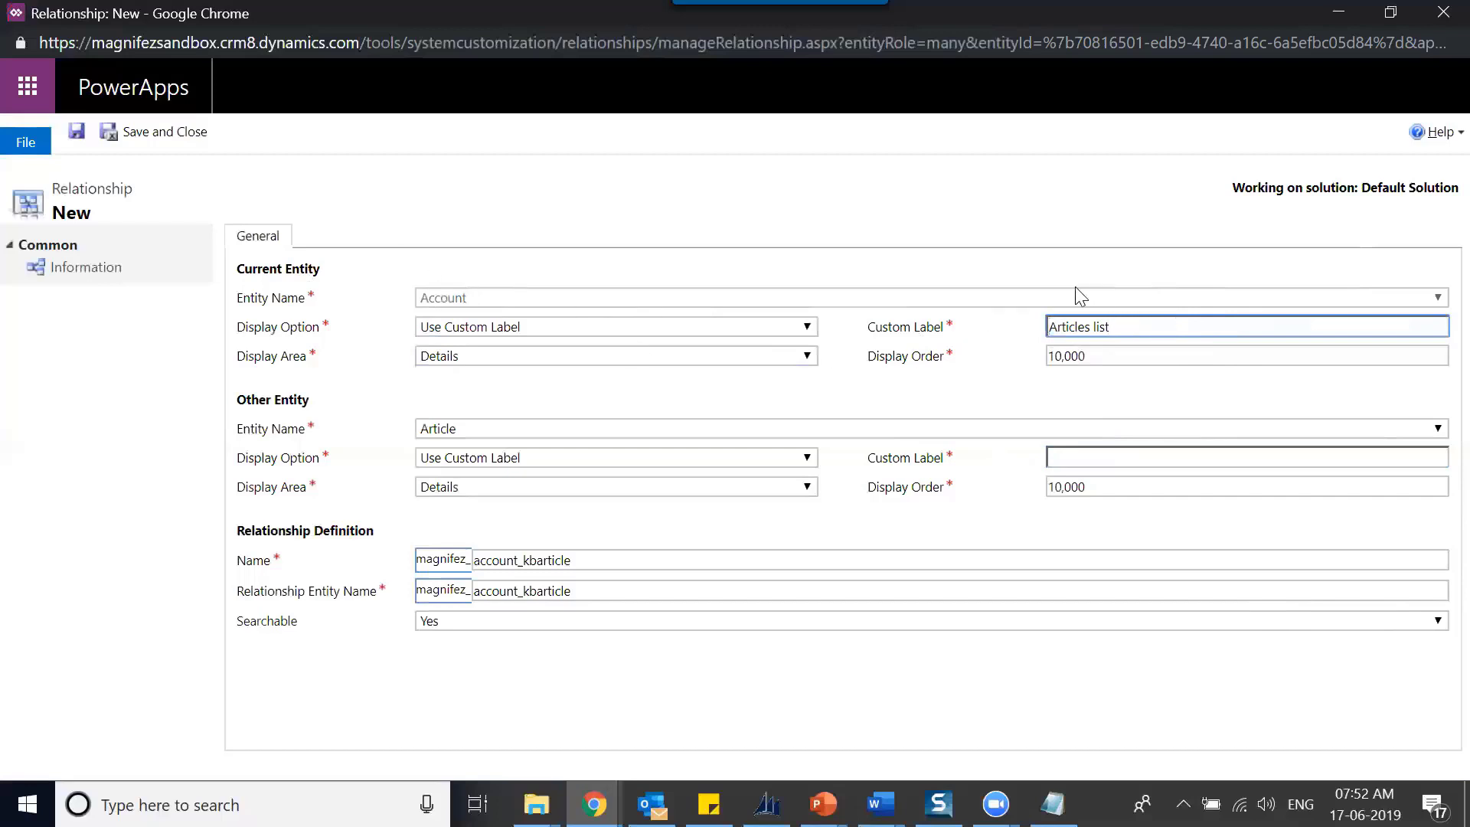
left_click(1092, 457)
key("ctrl+v")
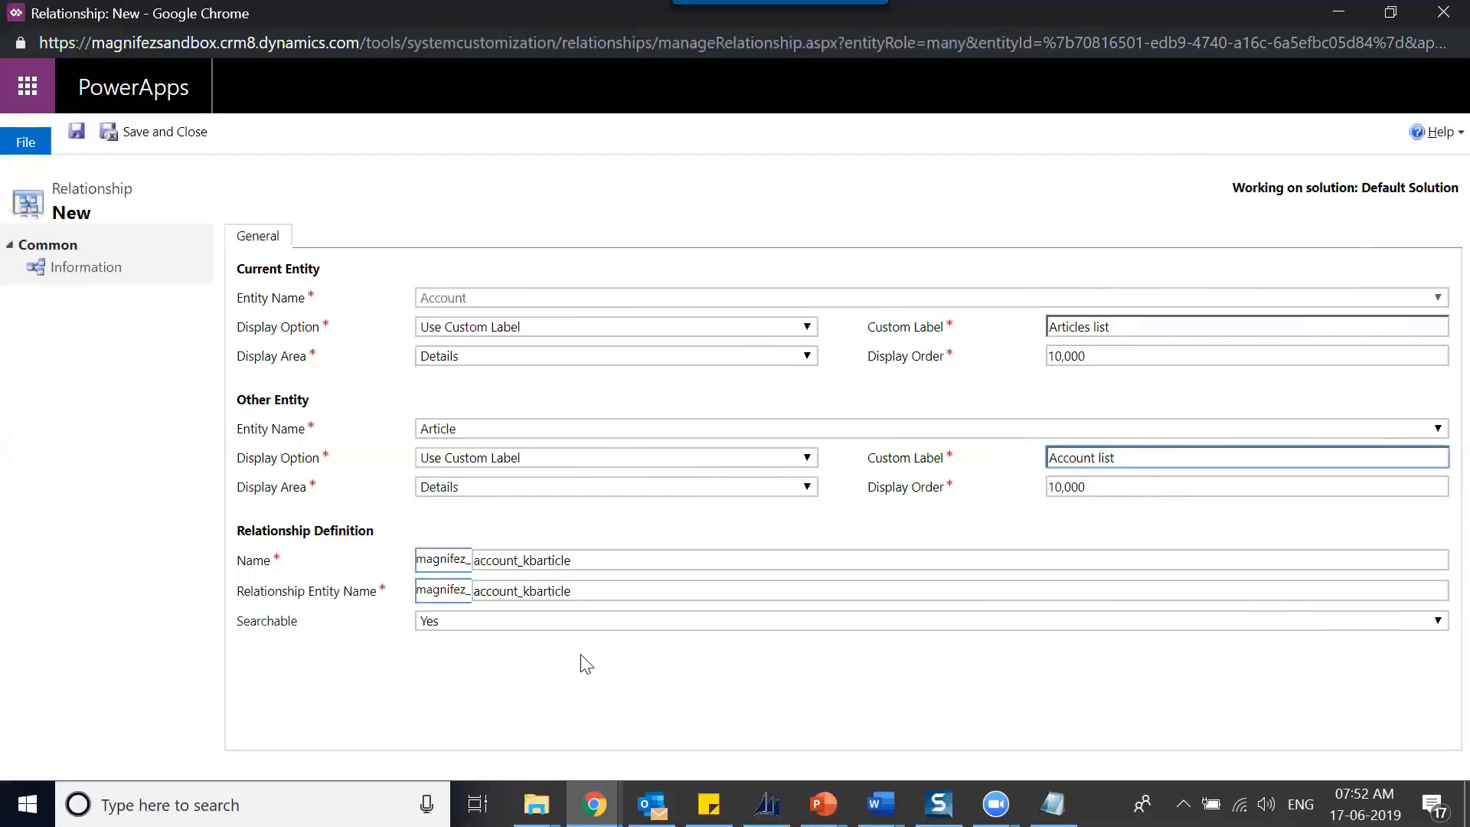
- Check the relationship name and relationship entity name, and save and close the new Account to Article relationship
left_click_drag(632, 559, 373, 542)
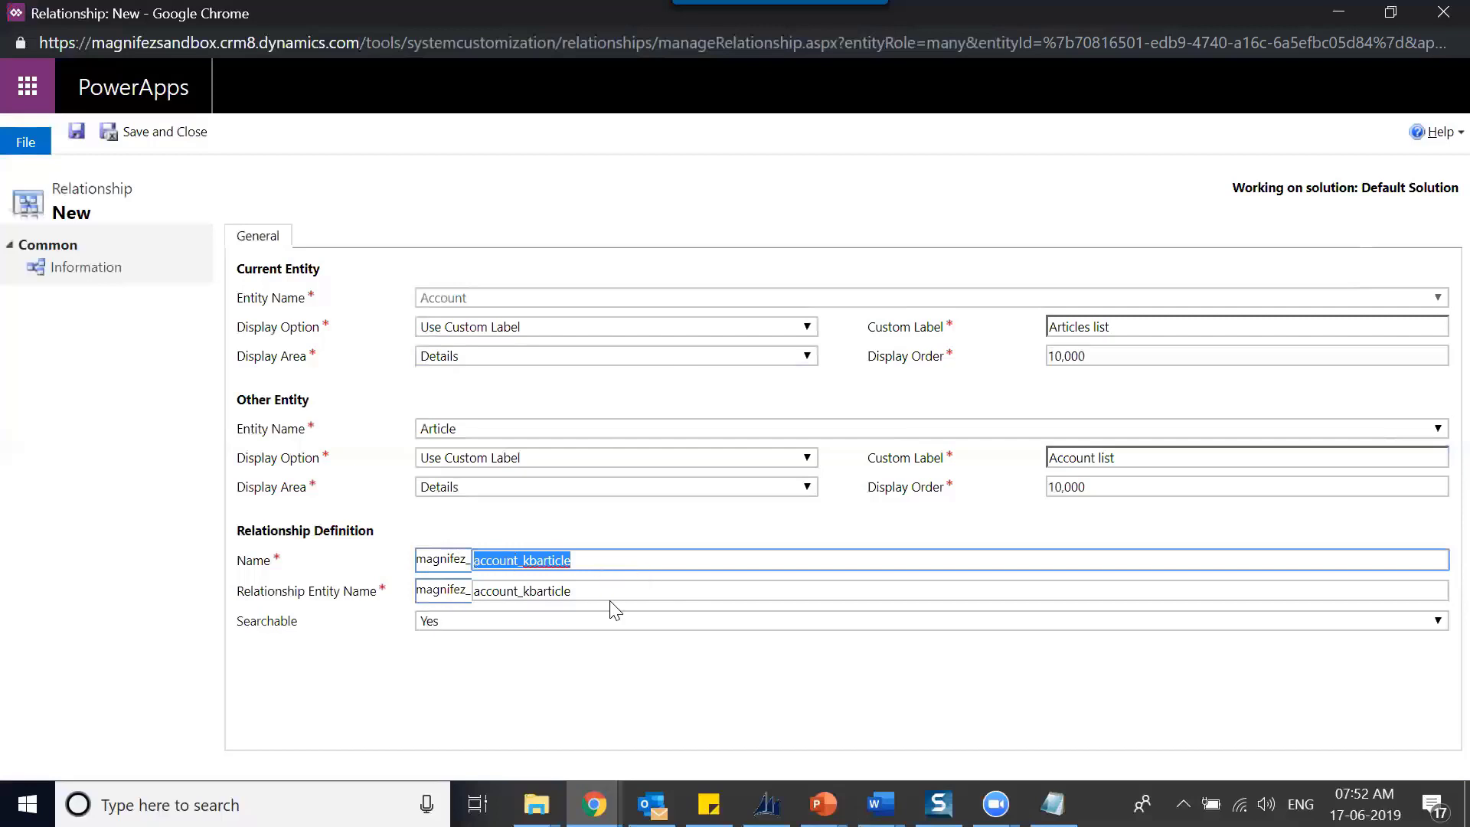
left_click_drag(616, 591, 427, 588)
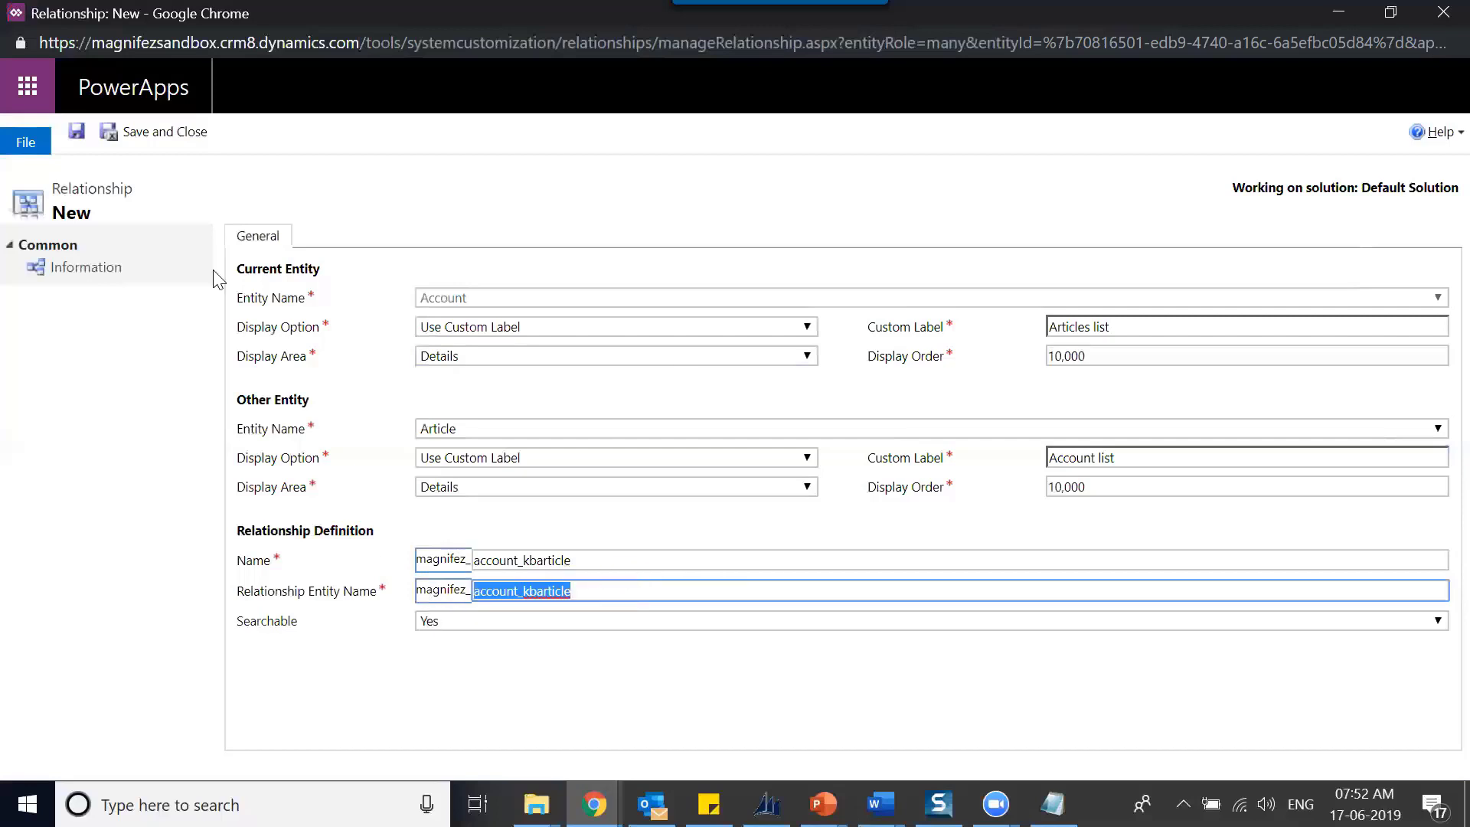
left_click(173, 135)
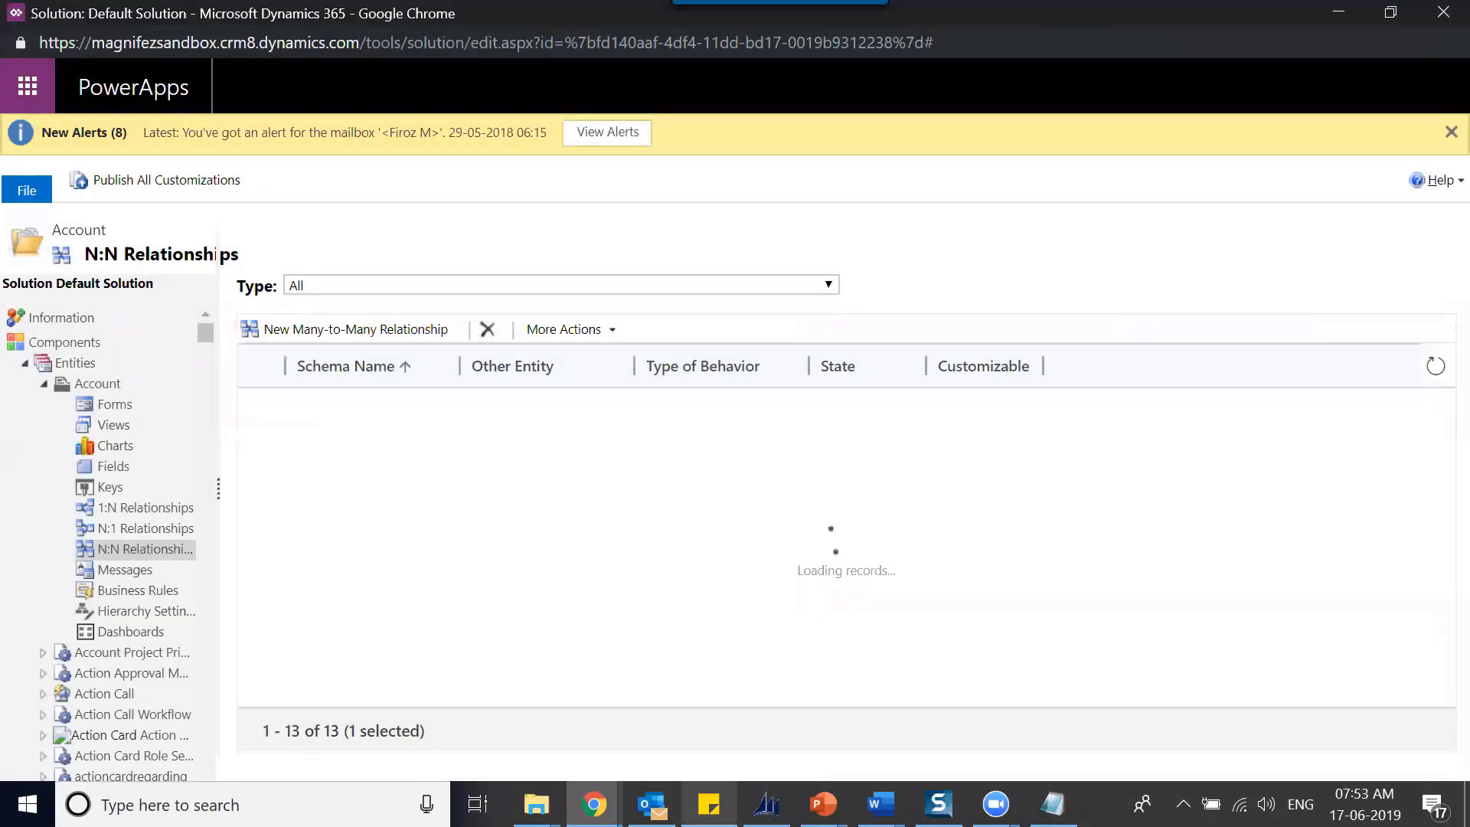
- Switch to the browser window with the "Guidelines for the warranty process" invoice and load its page again
left_click(594, 804)
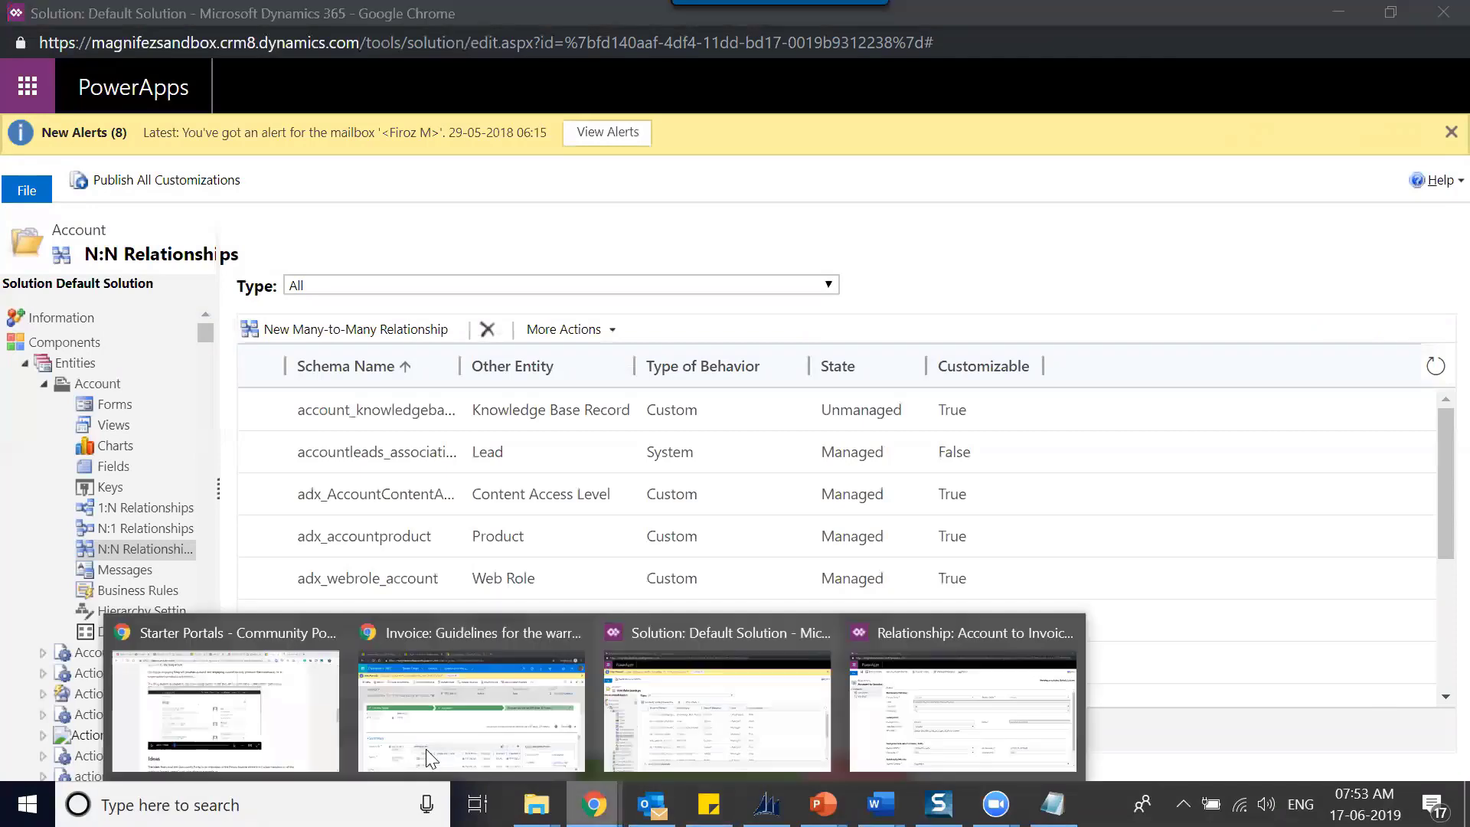
left_click(442, 733)
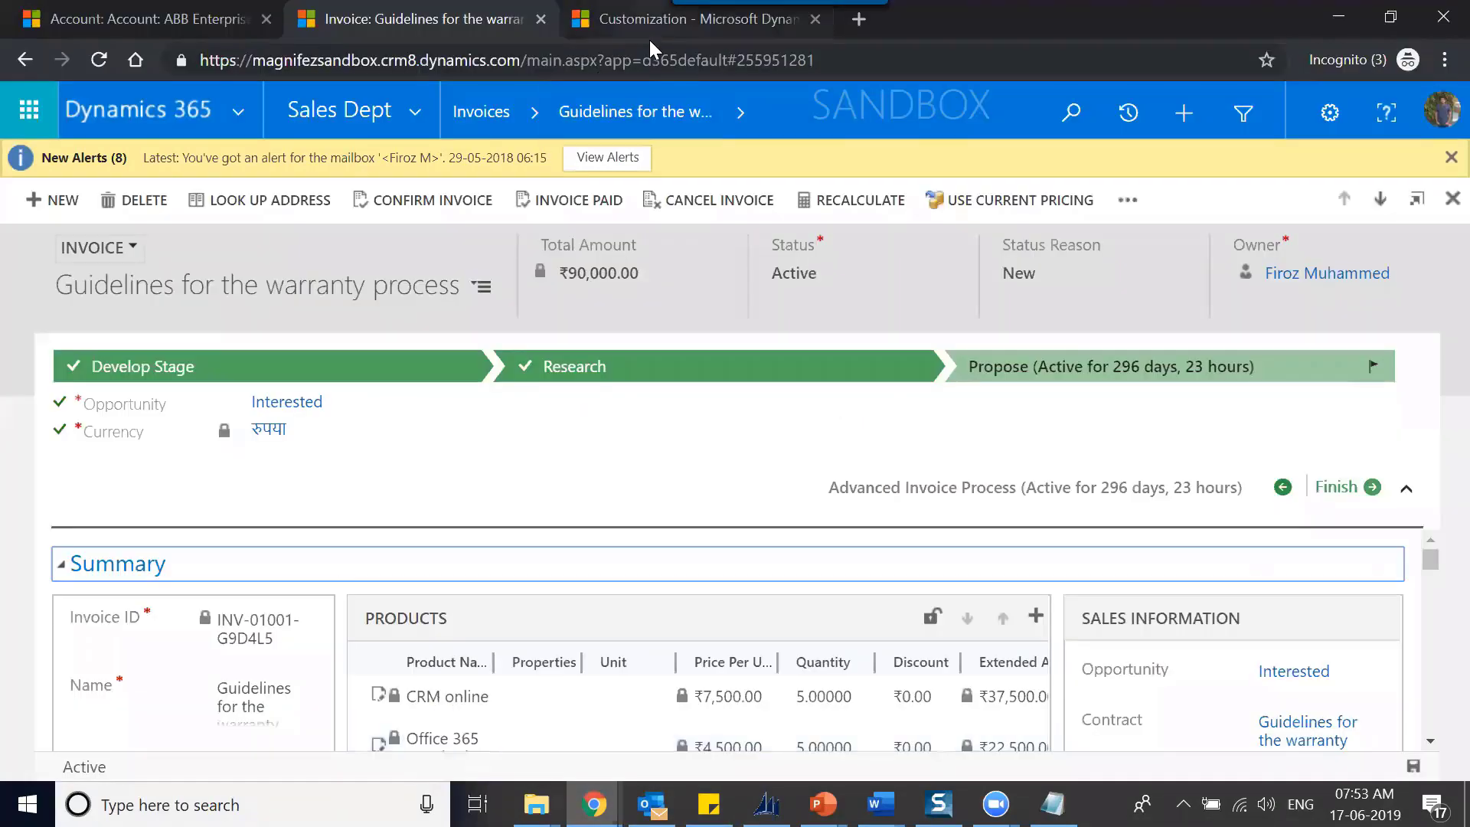
left_click(663, 69)
key("Return")
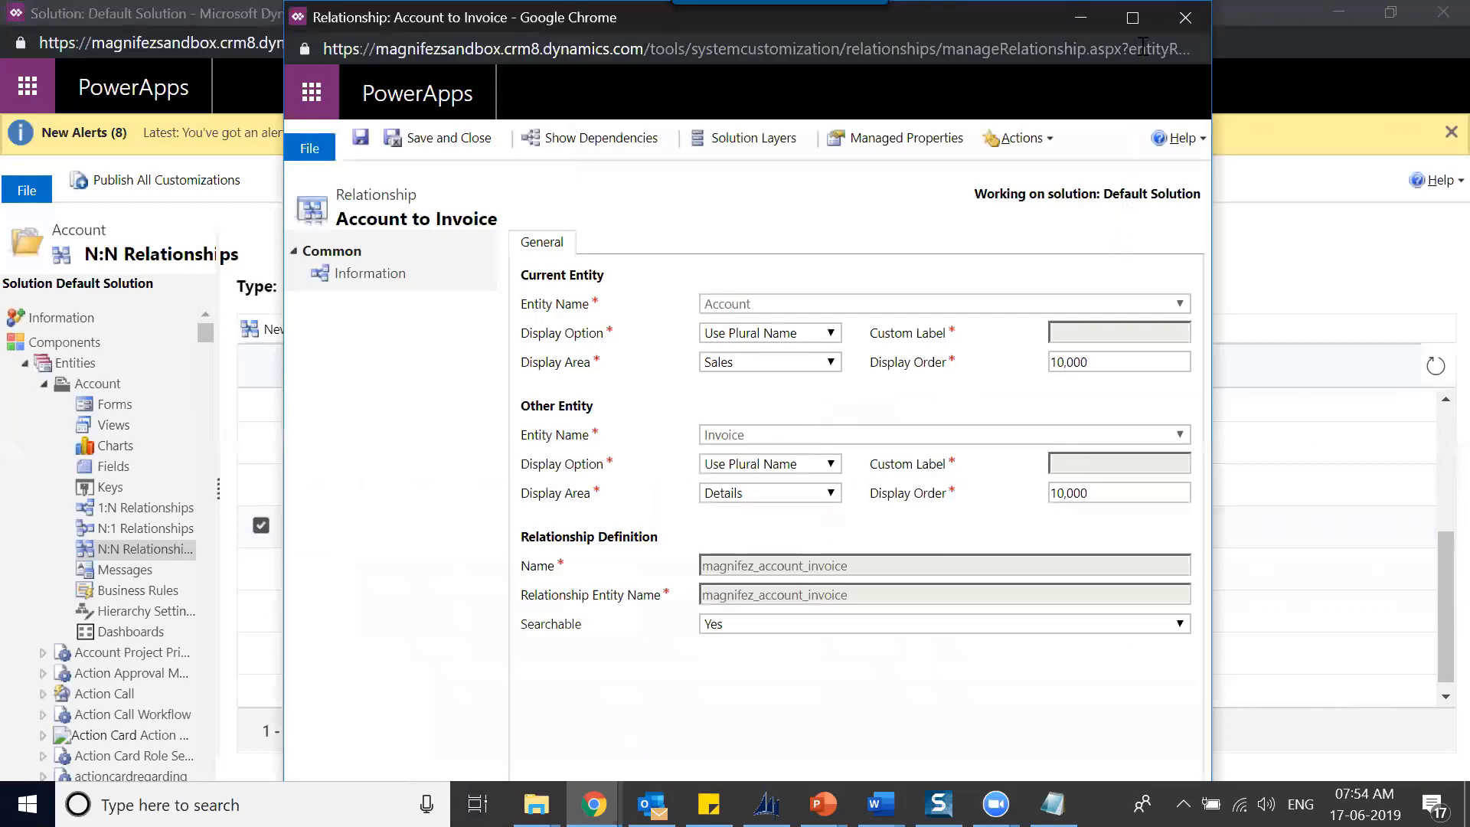
- View the display settings of the Account to Invoice N:N relationship in a maximized window and return to the invoice record
left_click(1133, 18)
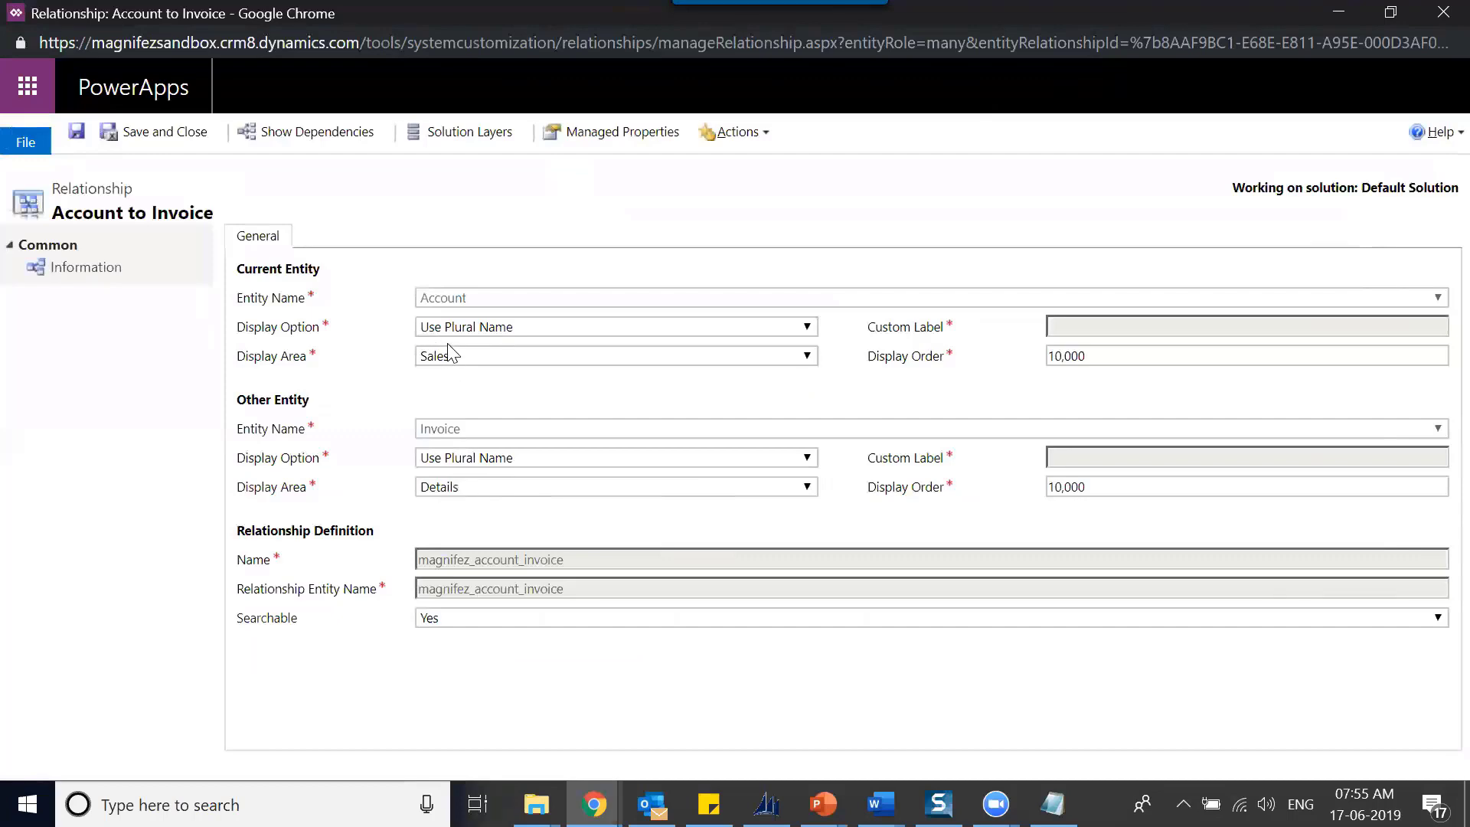
key("alt+Tab")
key("alt+Tab")
key("alt+Tab")
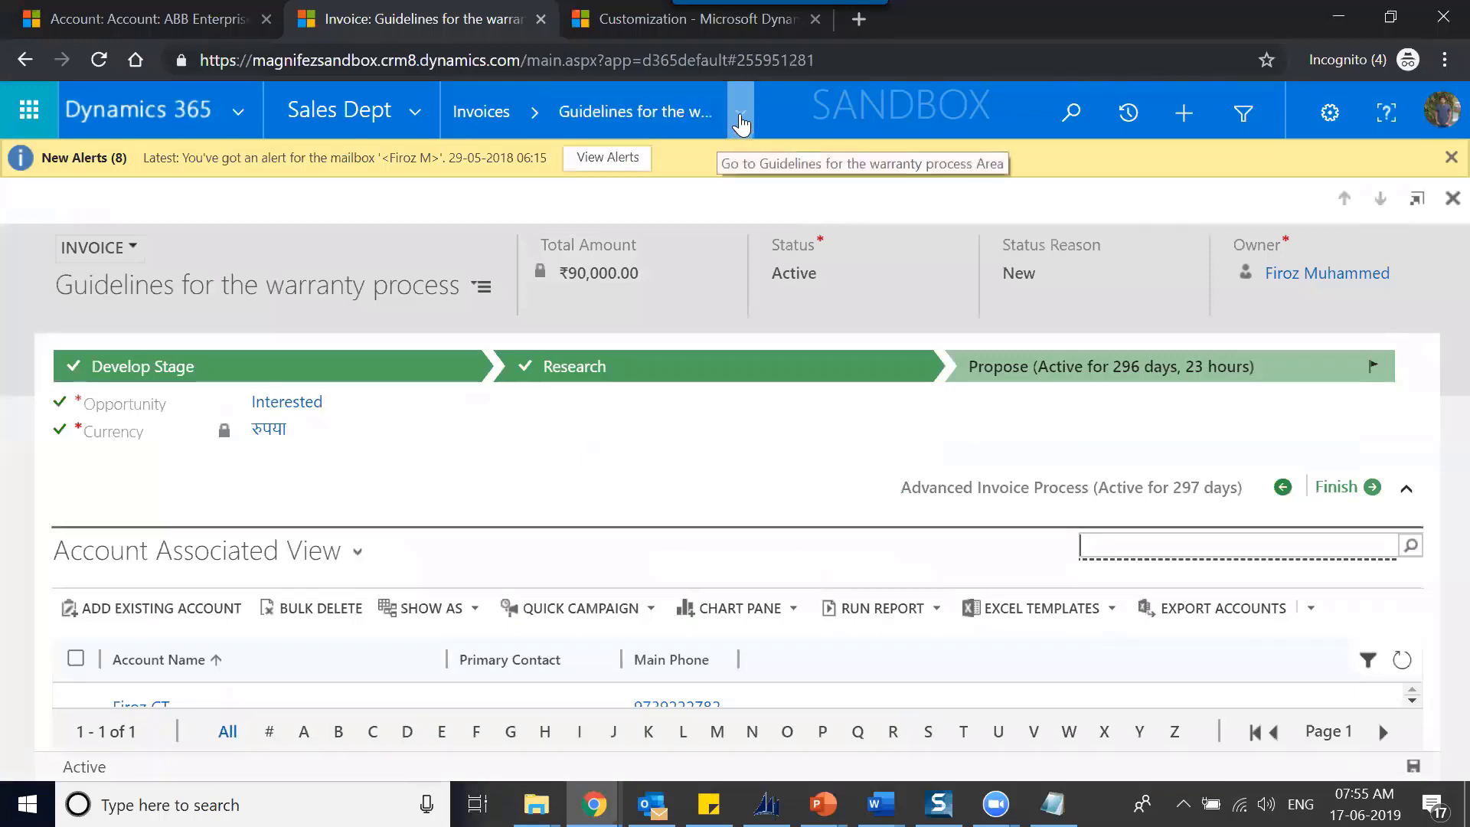
- Open the invoice's related Accounts under Sales and collapse the business process stage details
left_click(743, 119)
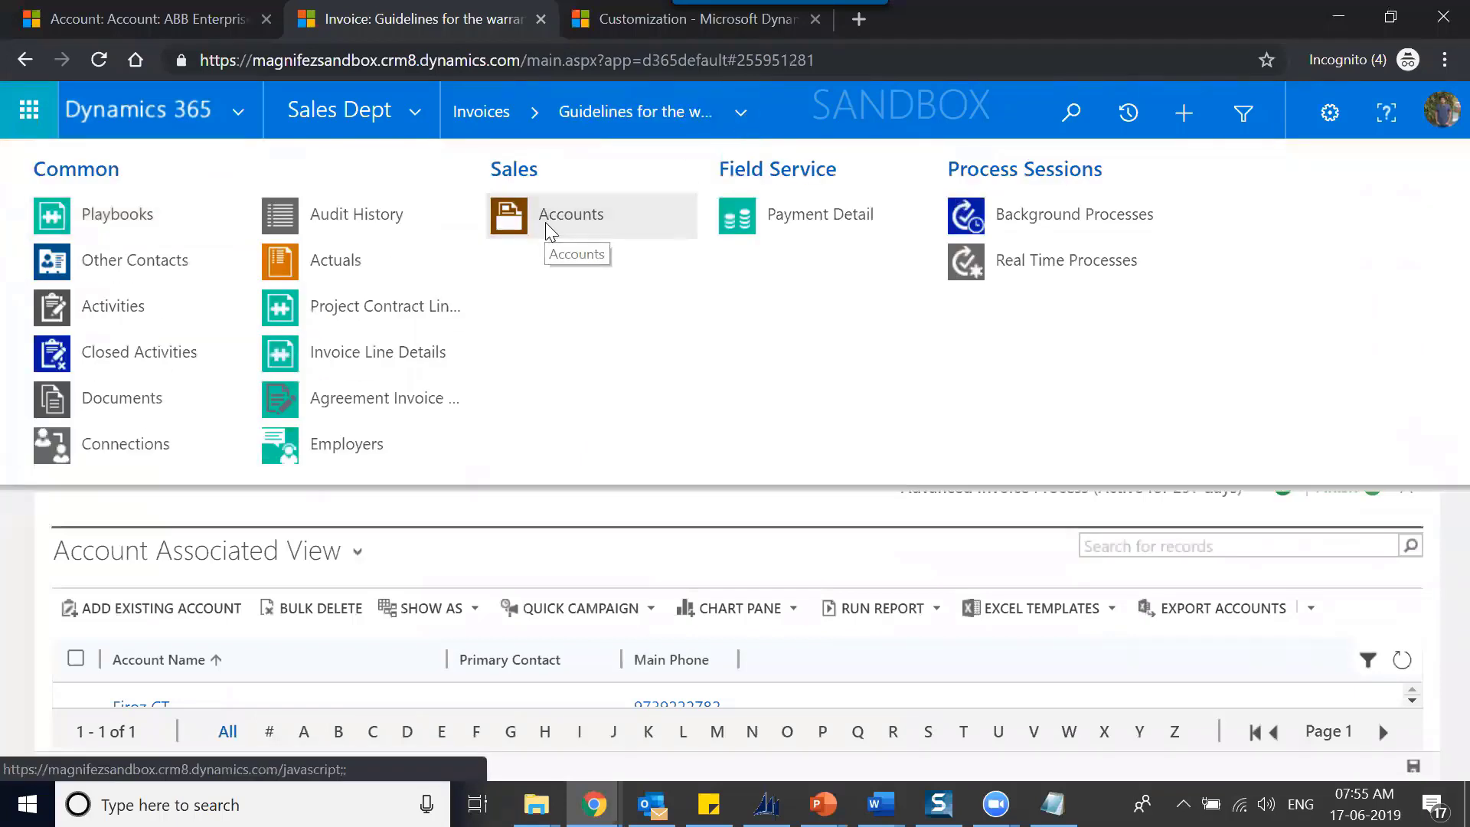
left_click(547, 229)
left_click(1409, 492)
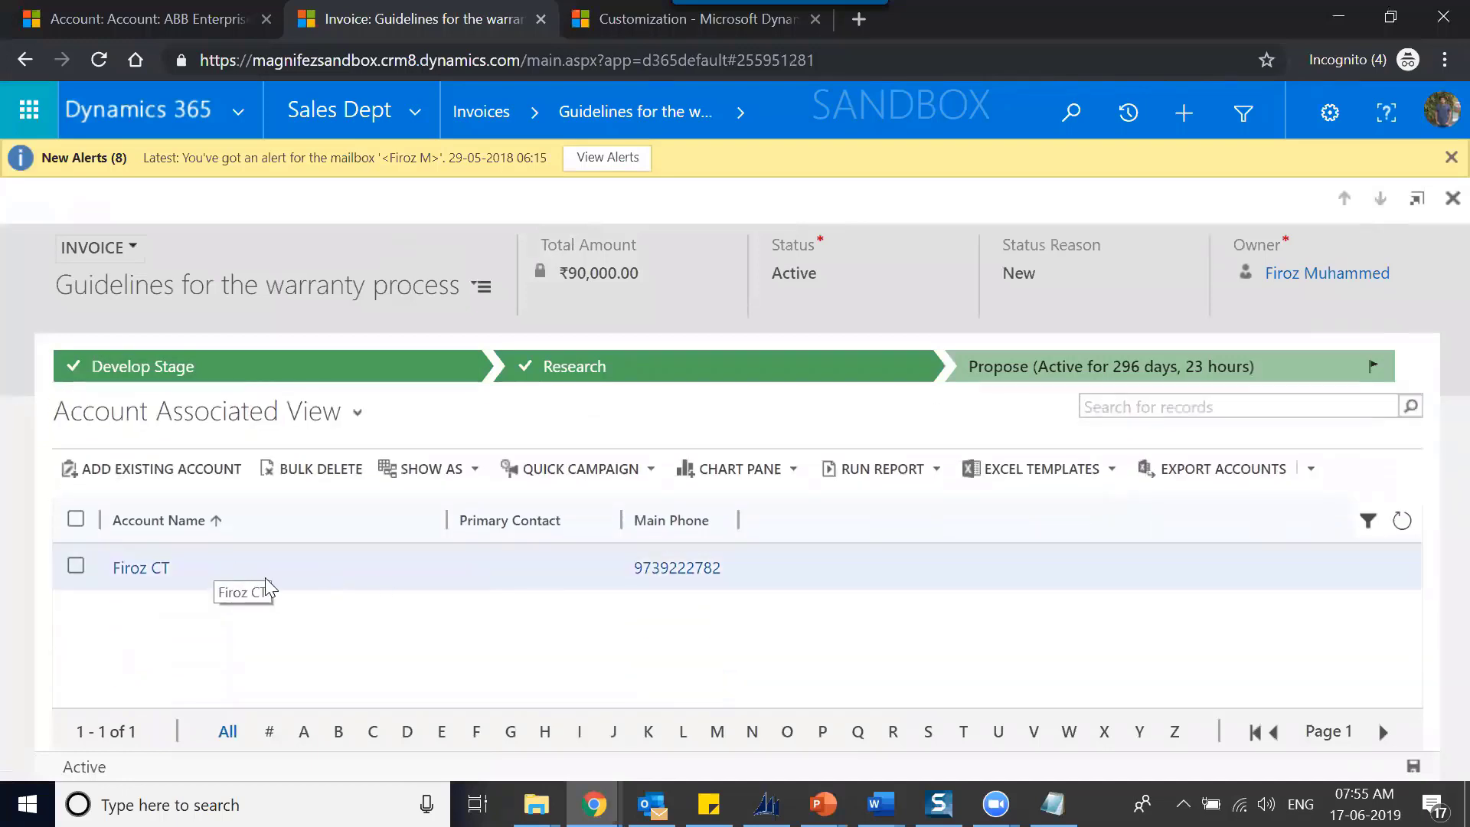
- Add the existing accounts ABB International, Account 124 and Account 123 to the invoice's associated accounts
left_click(200, 476)
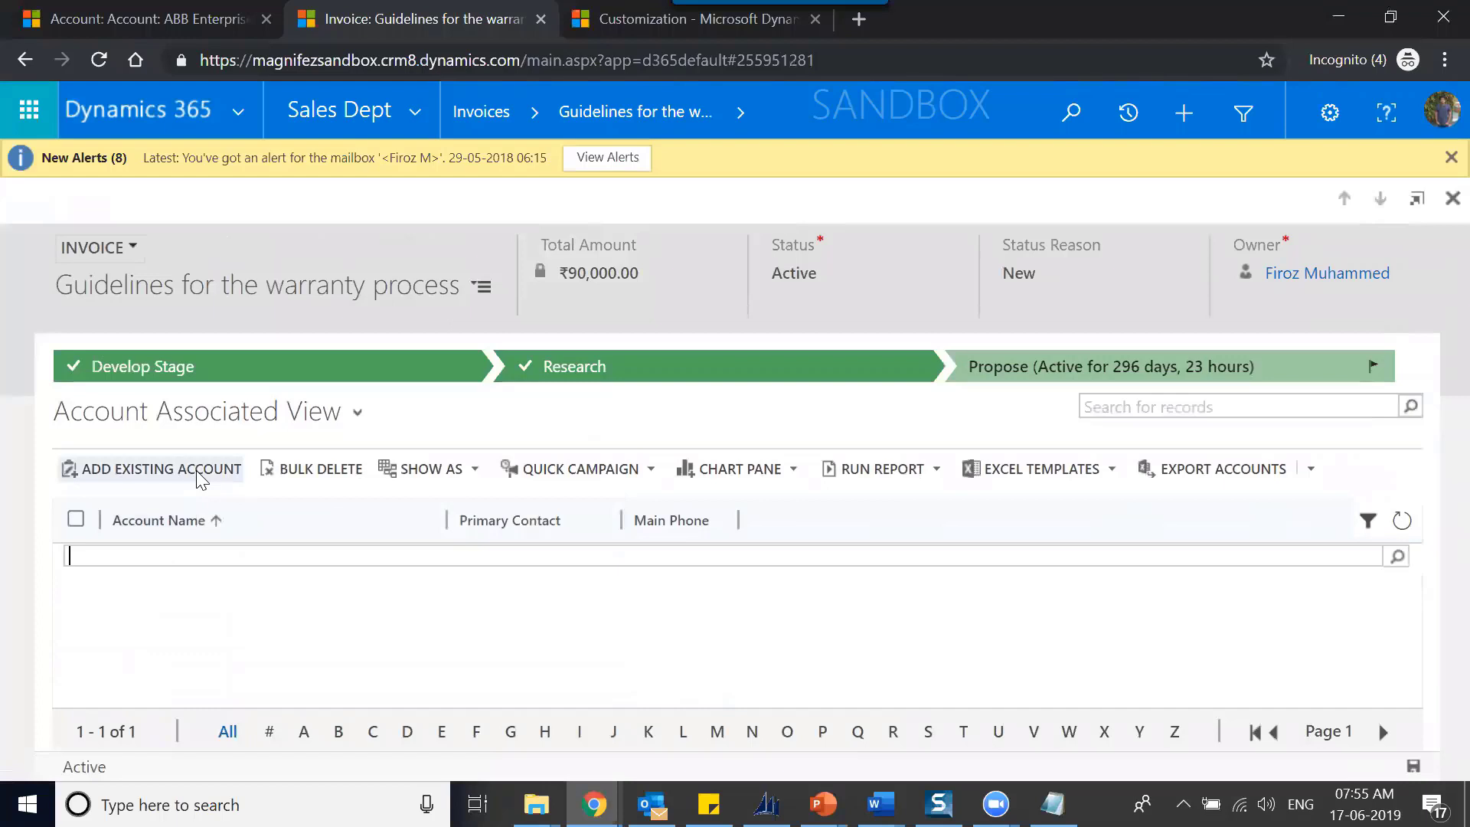
left_click(207, 540)
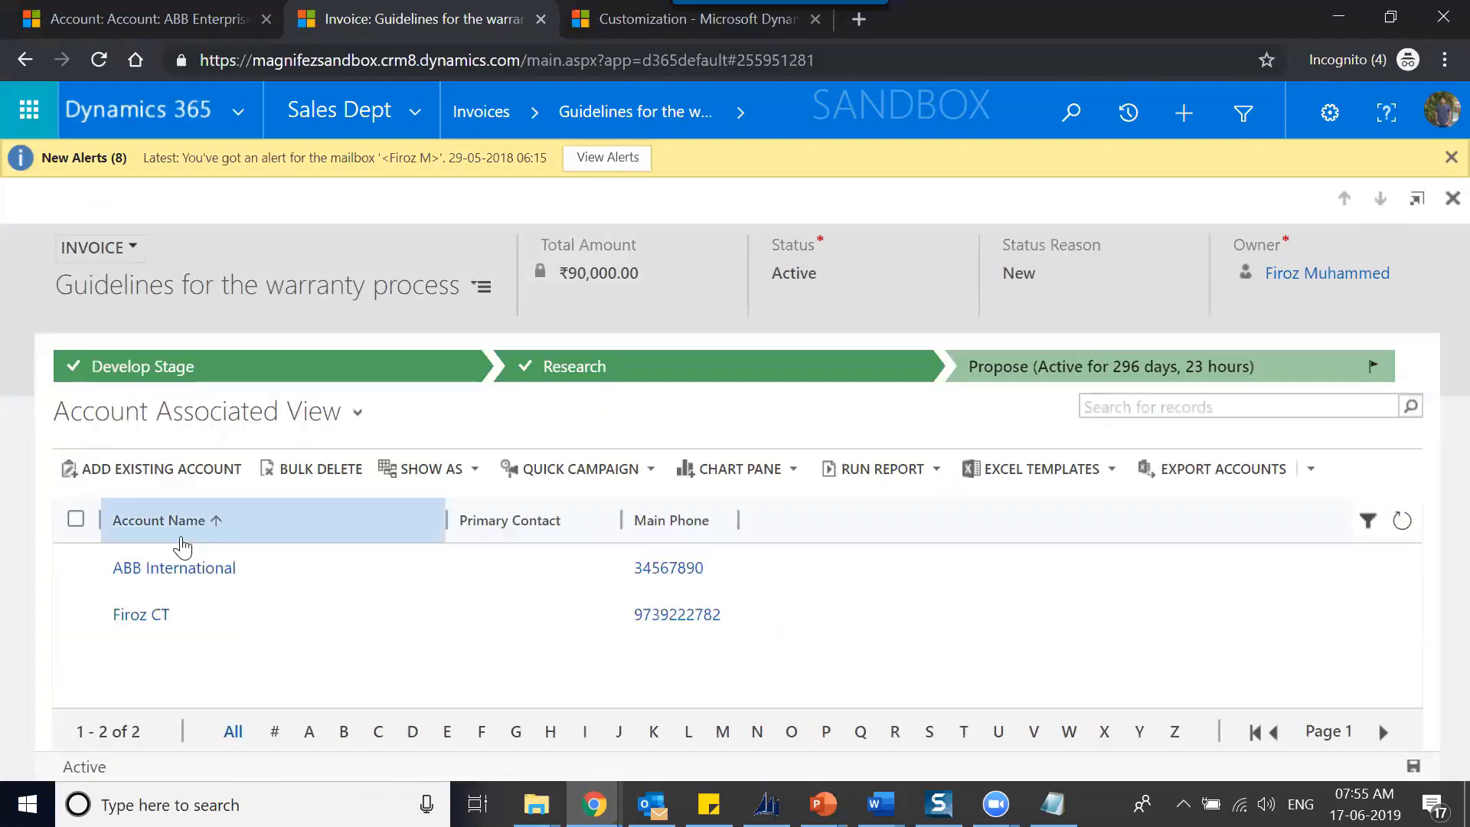
left_click(155, 469)
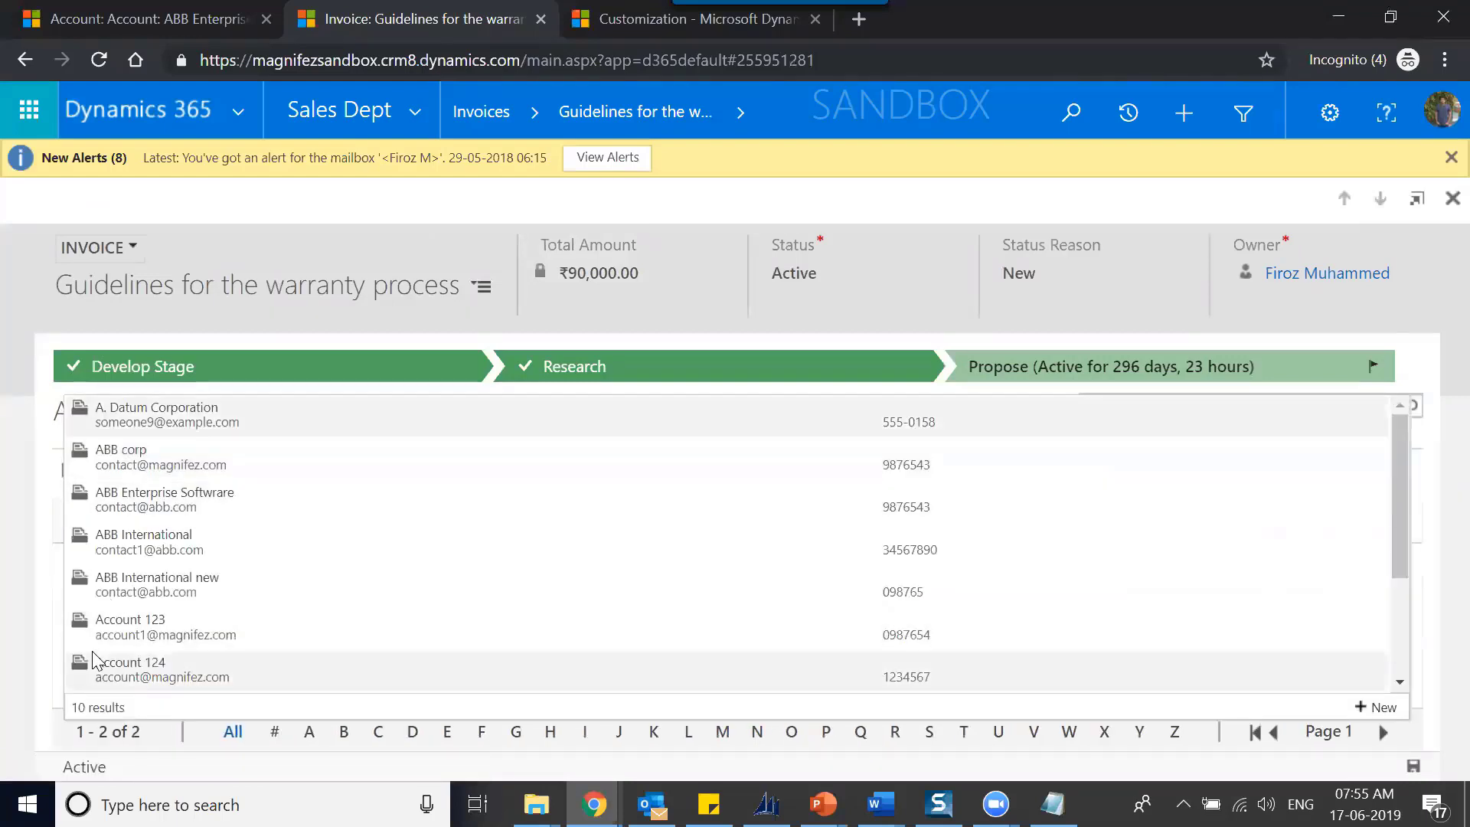
left_click(116, 668)
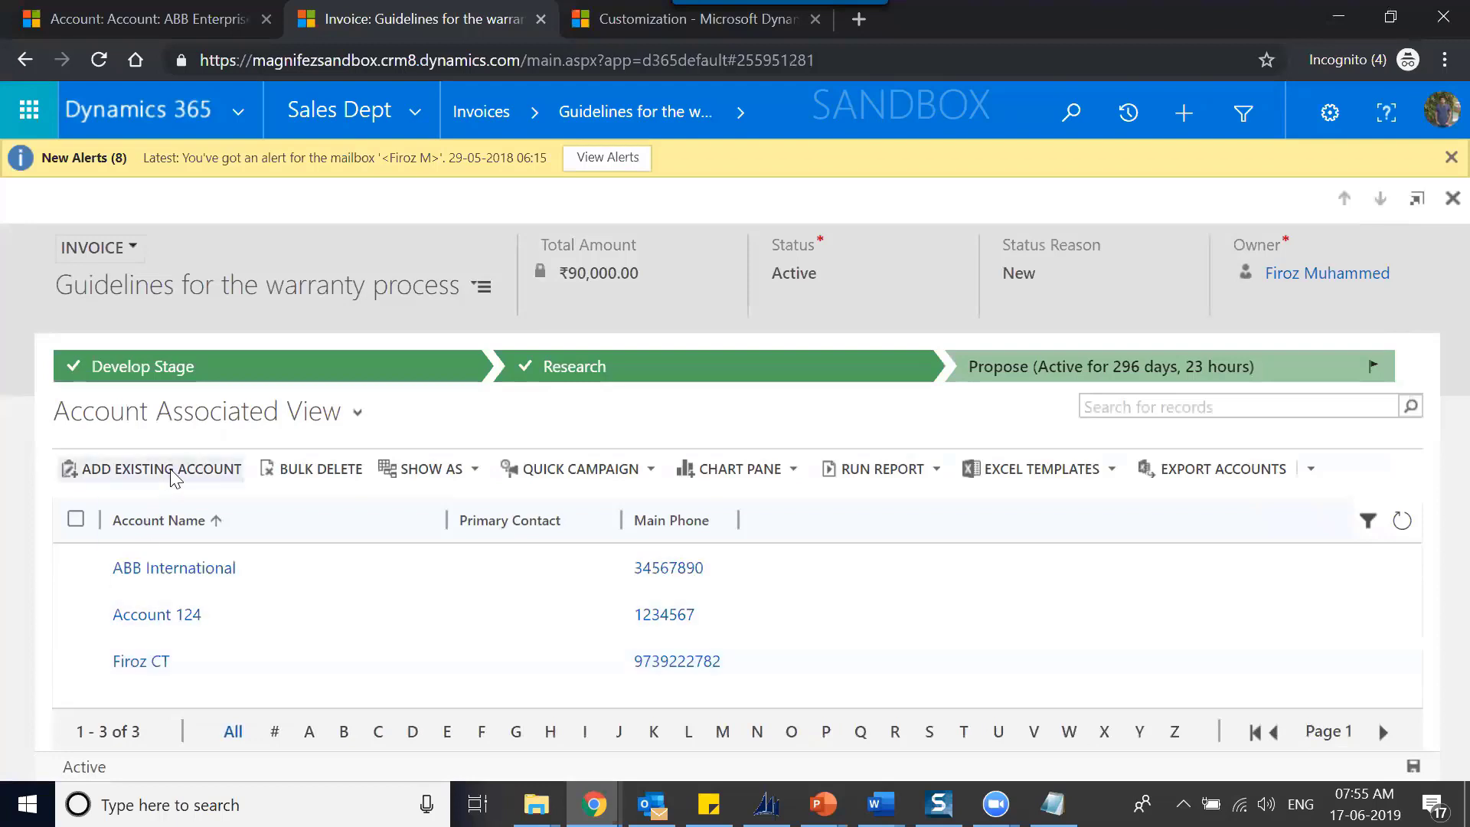
left_click(164, 471)
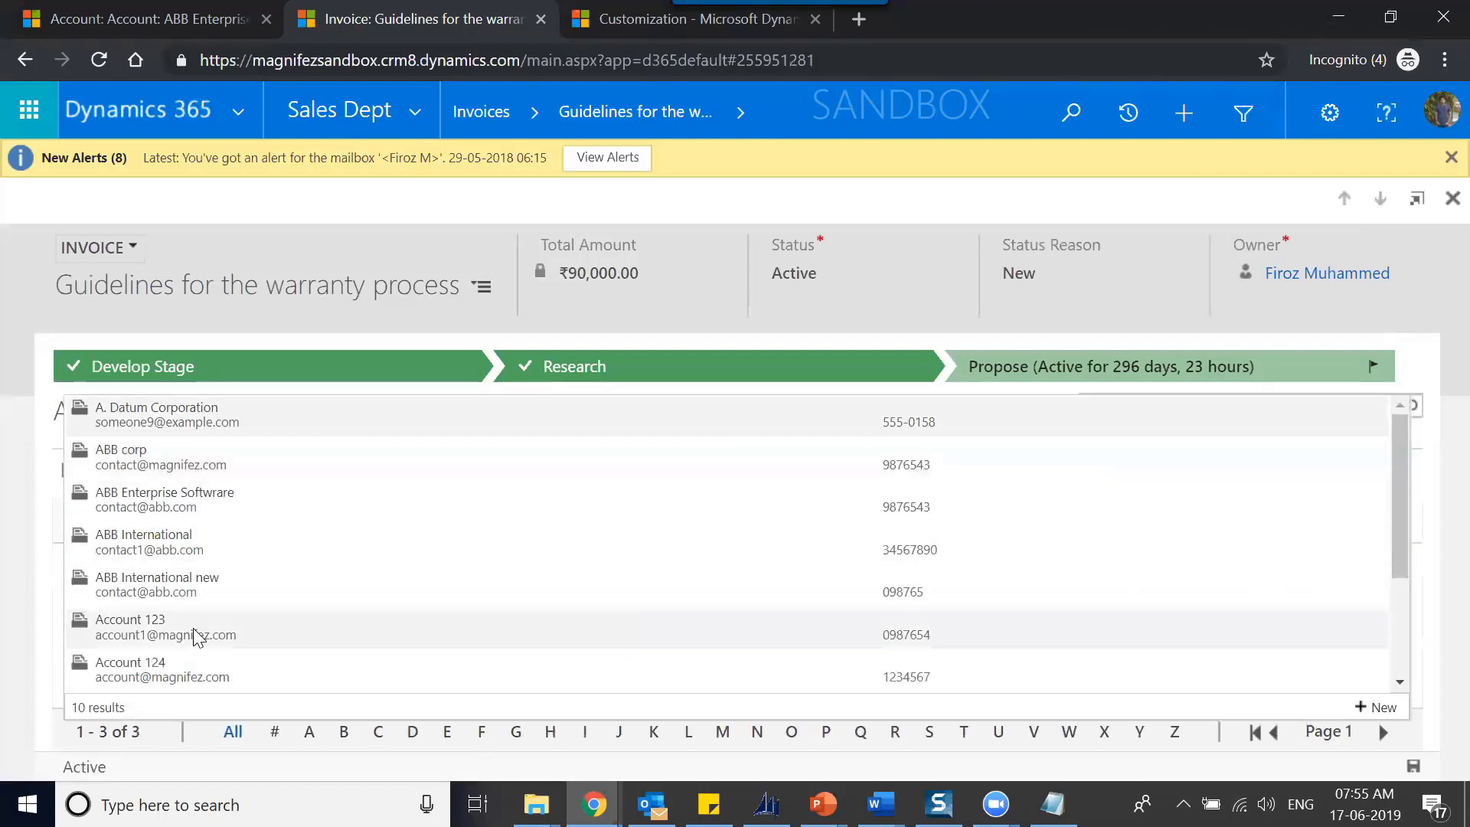
left_click(192, 634)
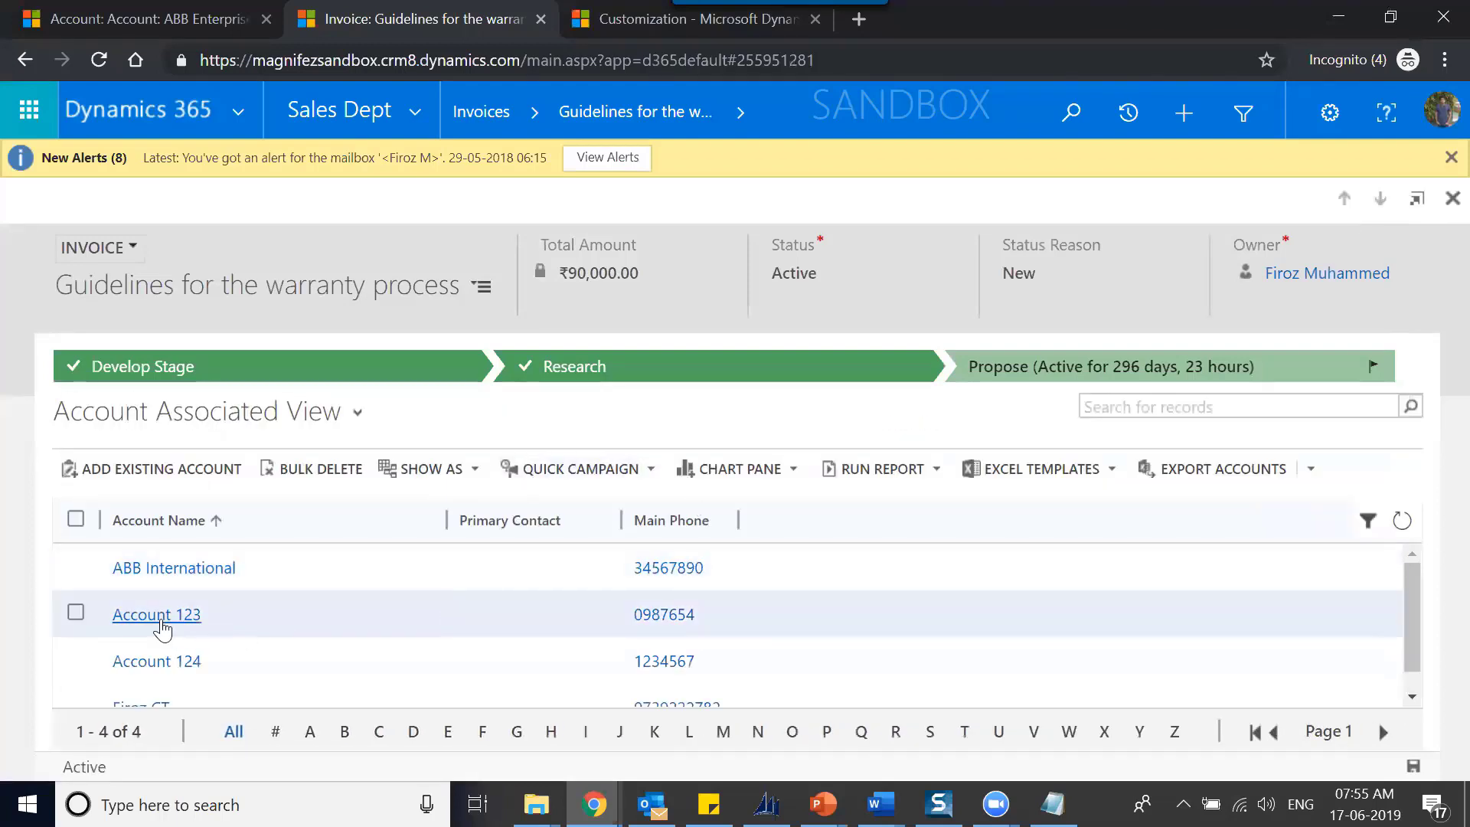
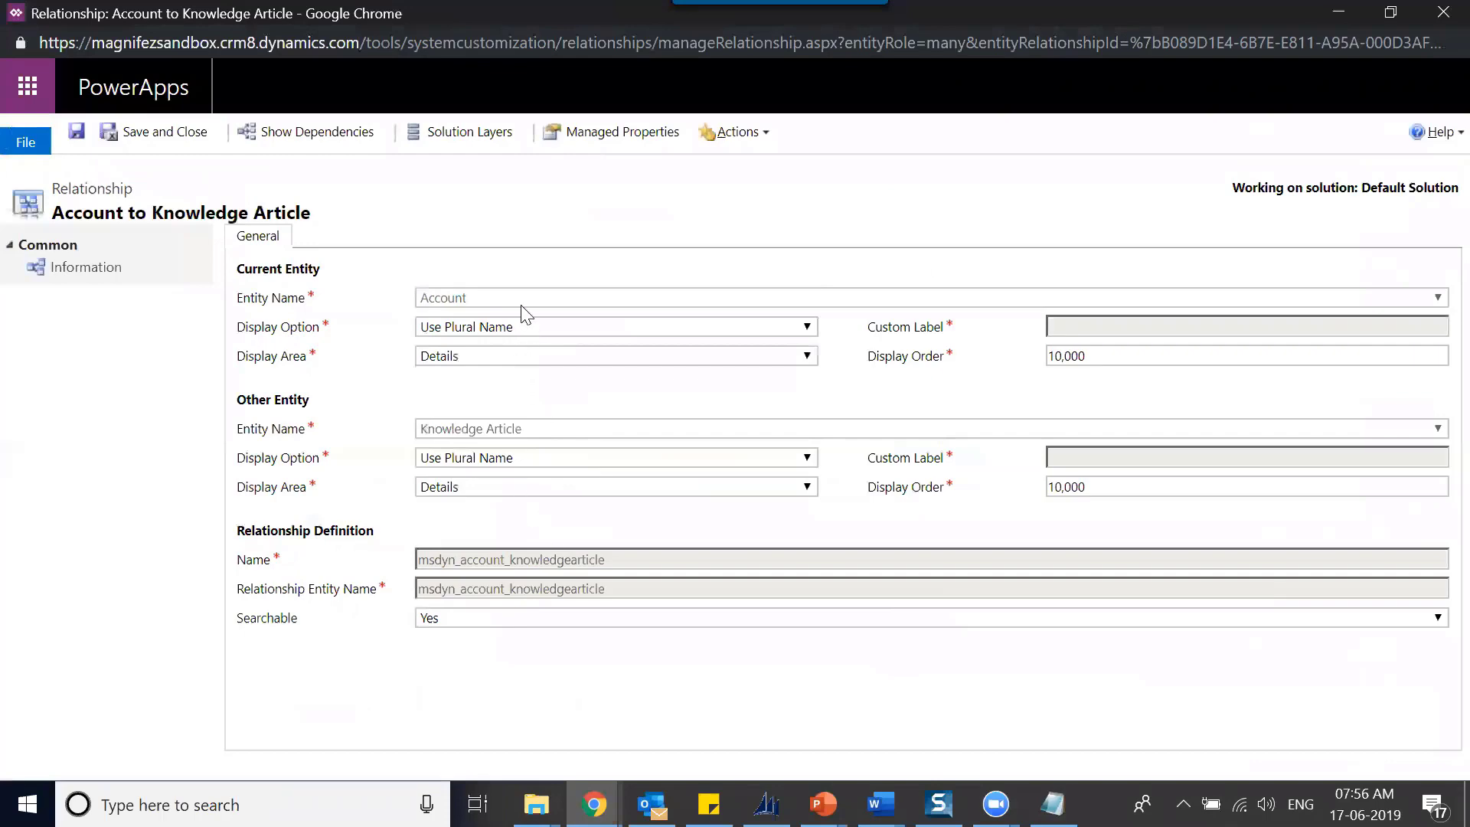
- Return to the Account 123 record, view its related Articles, and look up existing articles without adding one
key("alt+Tab")
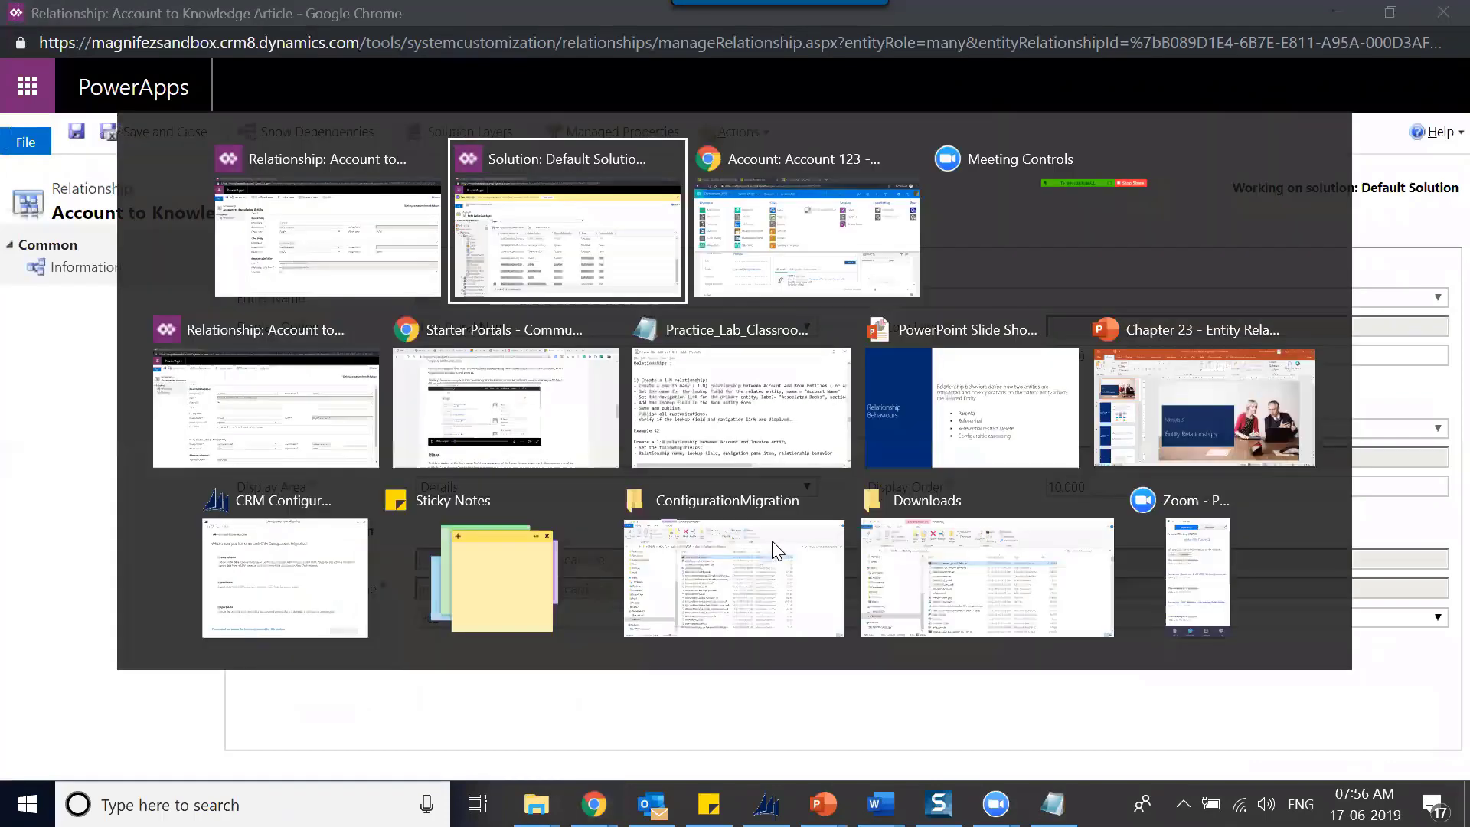
key("alt+Tab")
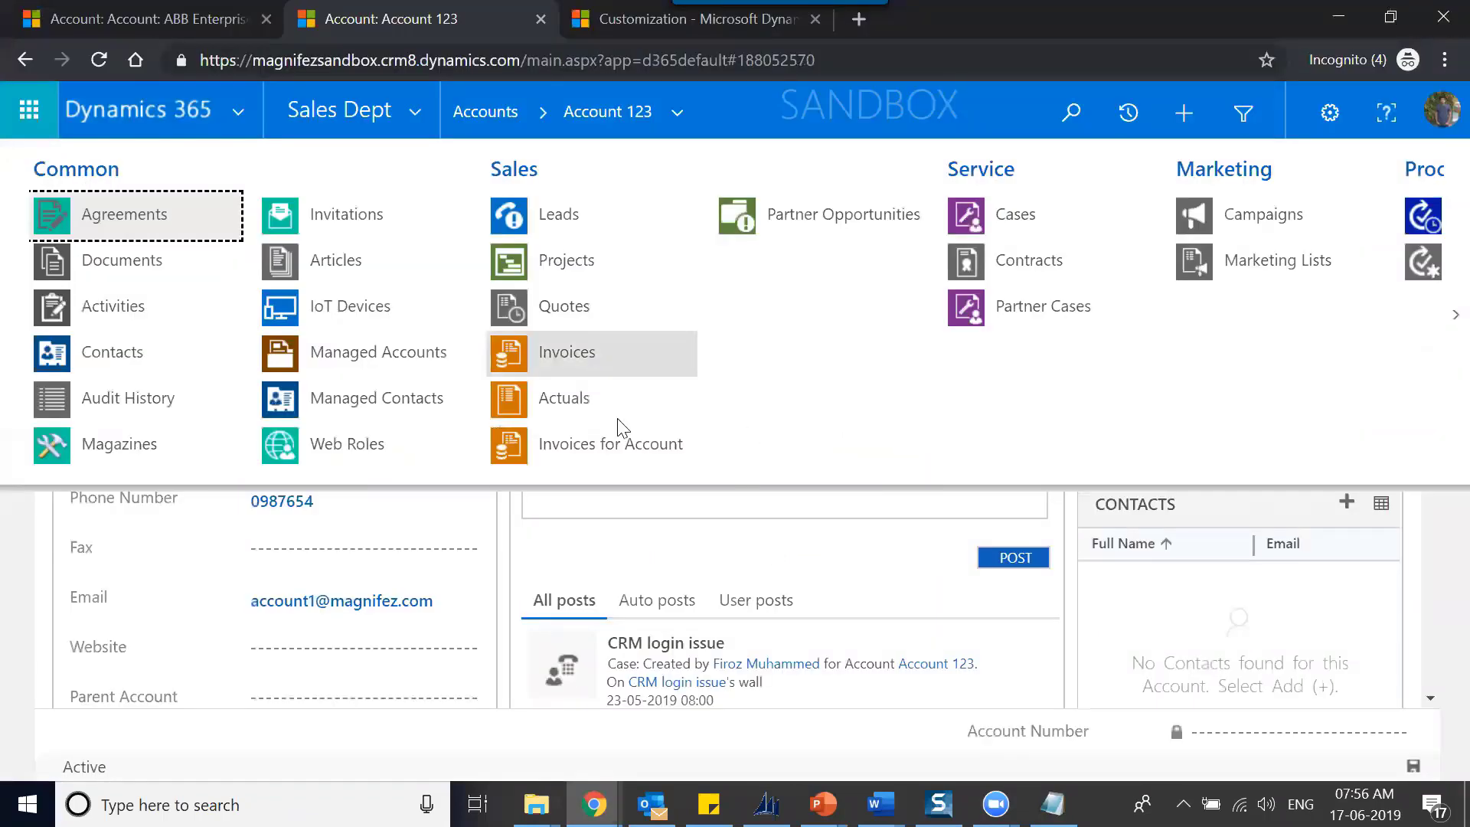
key("alt+Tab")
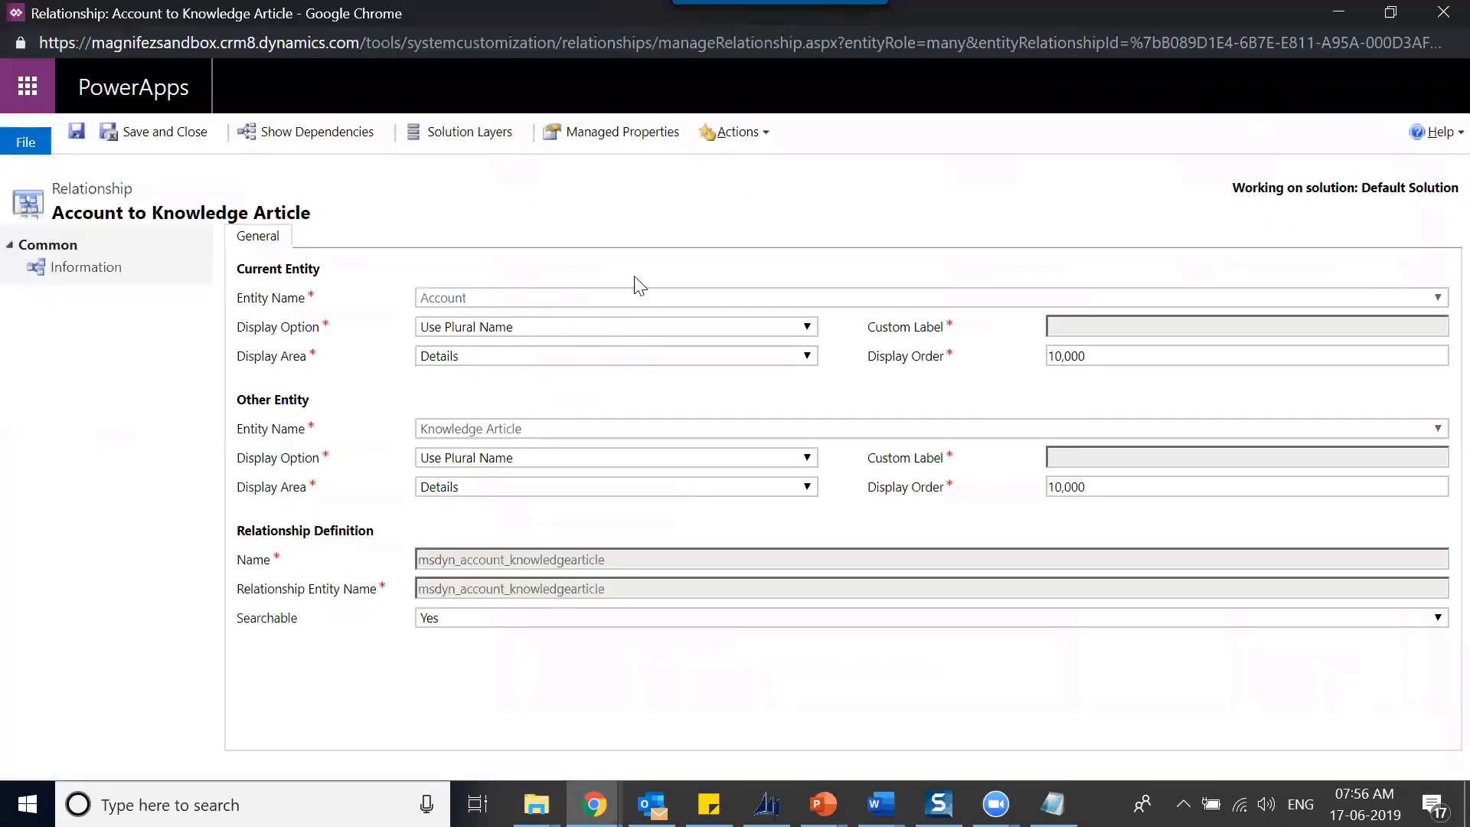
key("alt+Tab")
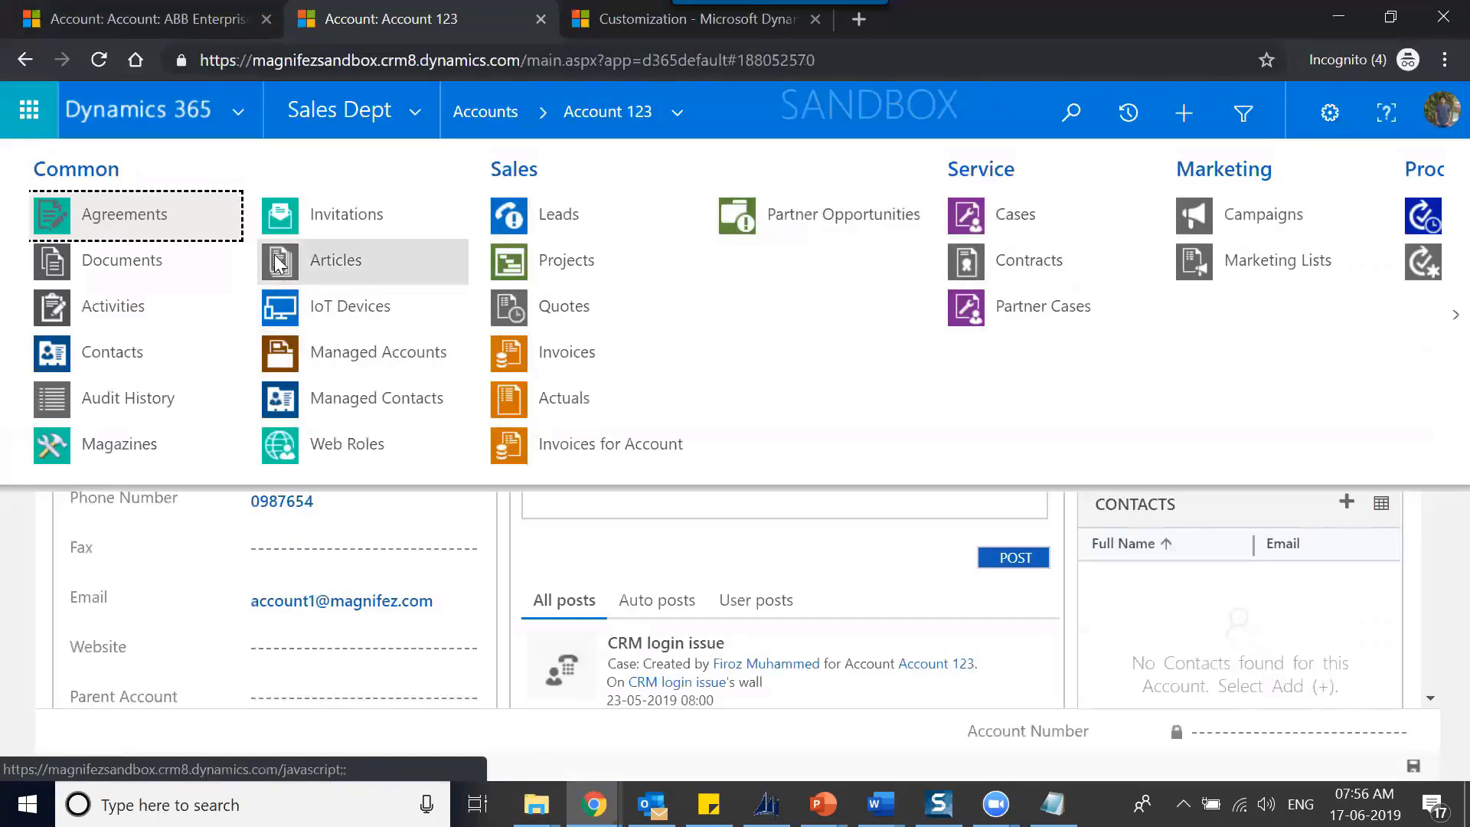
left_click(340, 277)
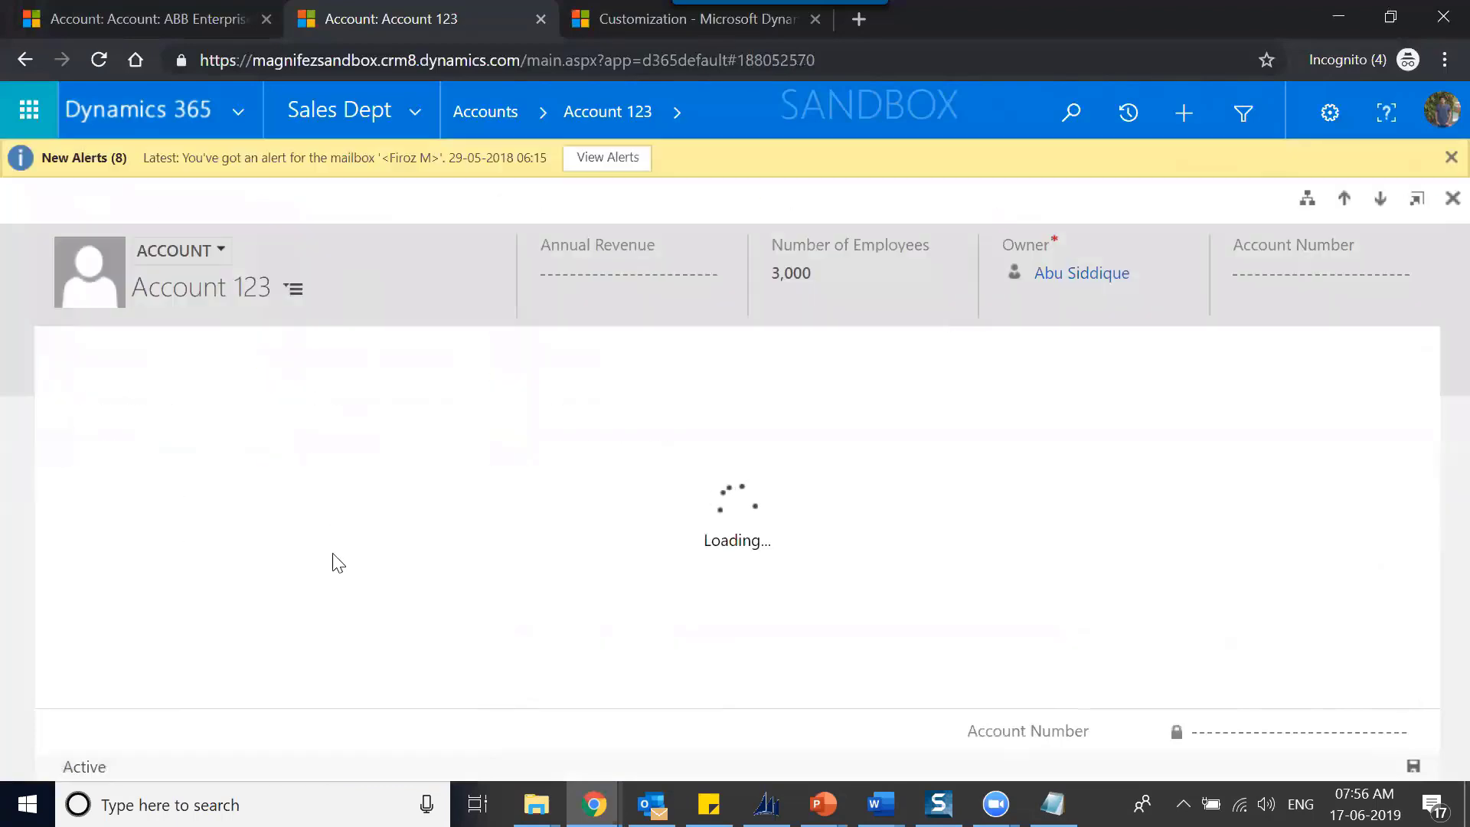
left_click(188, 410)
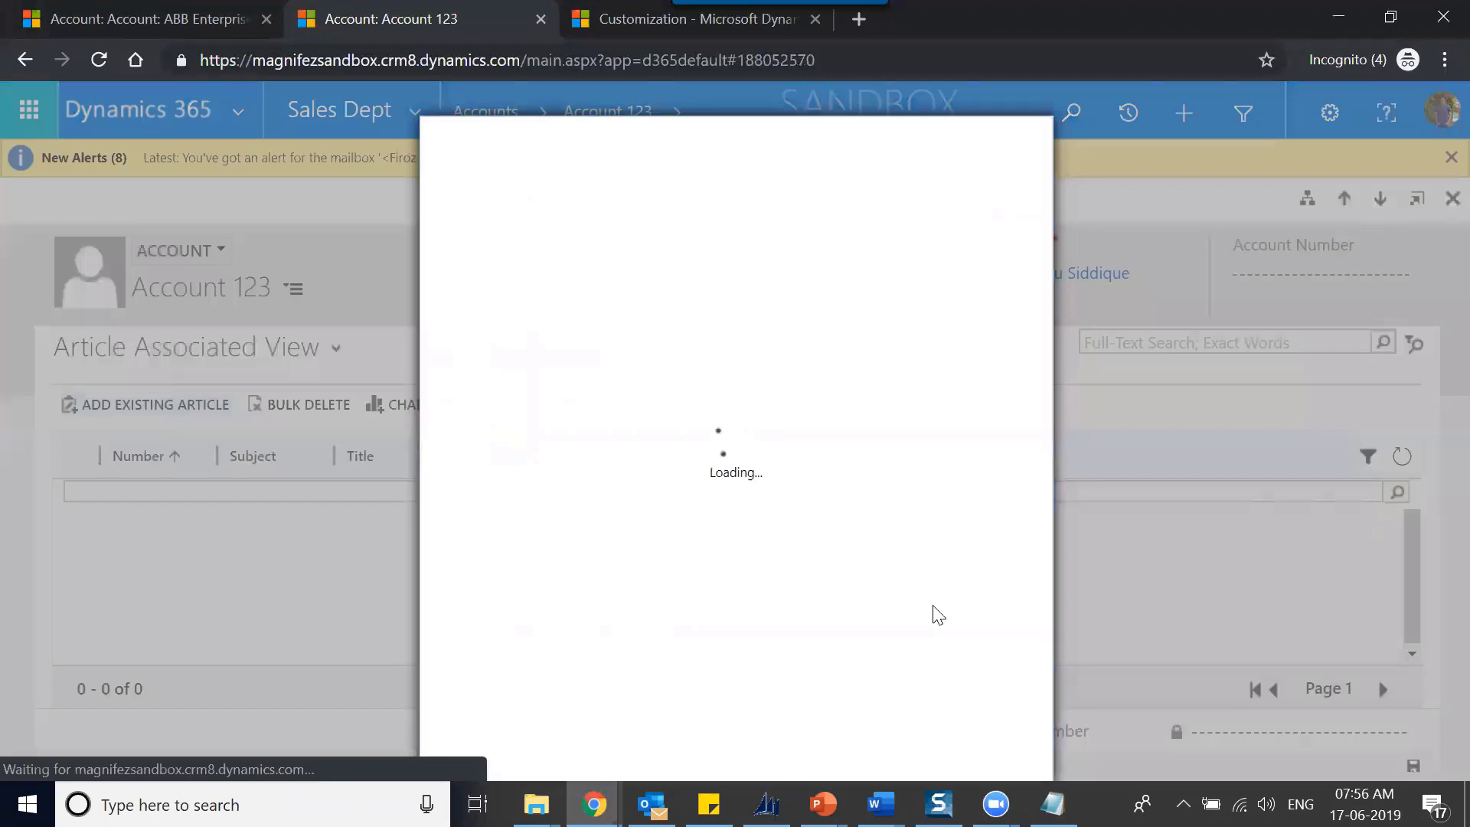
key("Escape")
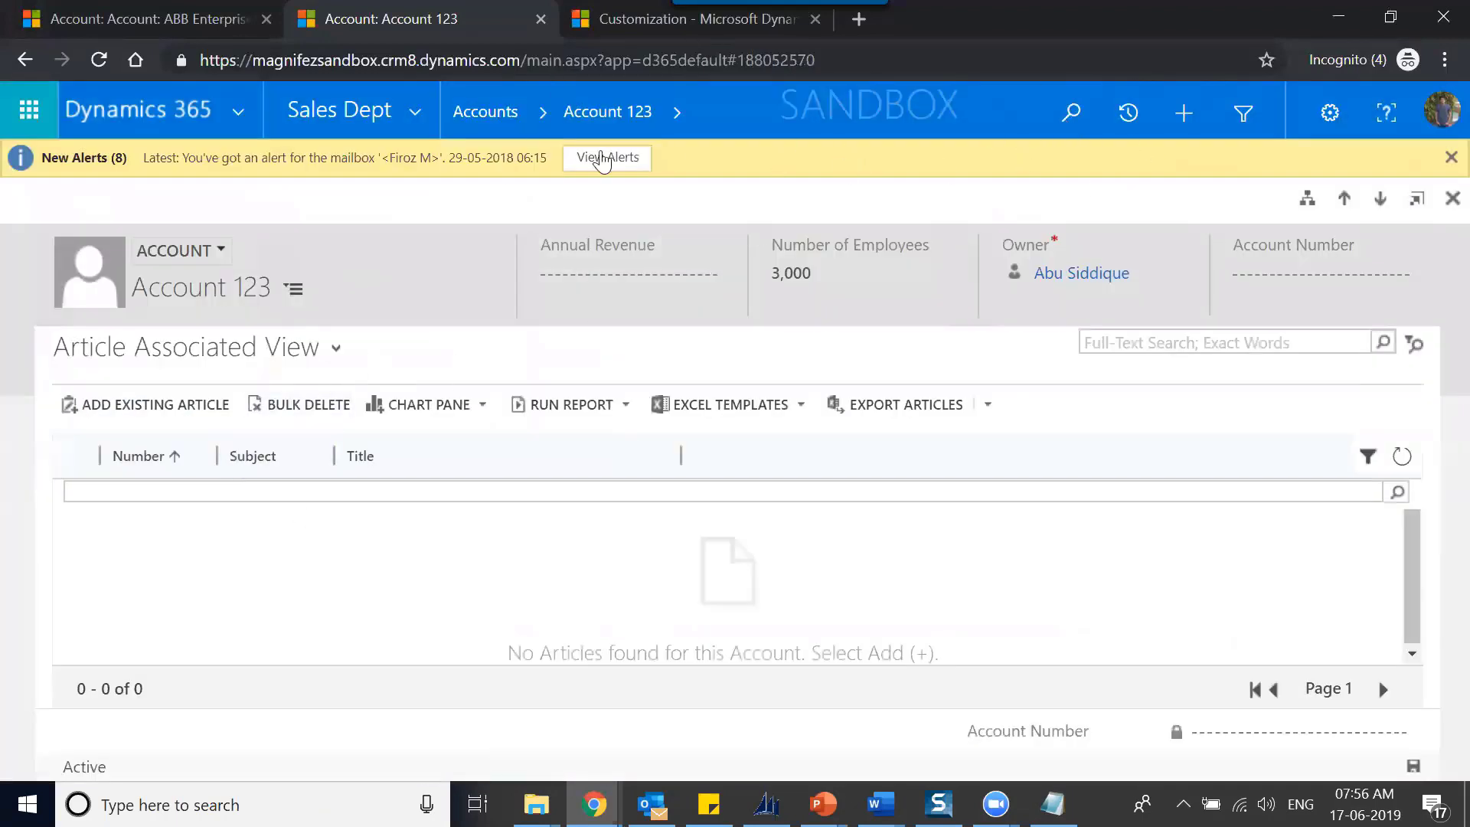
- Open the Return Authorization article from the published articles in the Service area
left_click(431, 117)
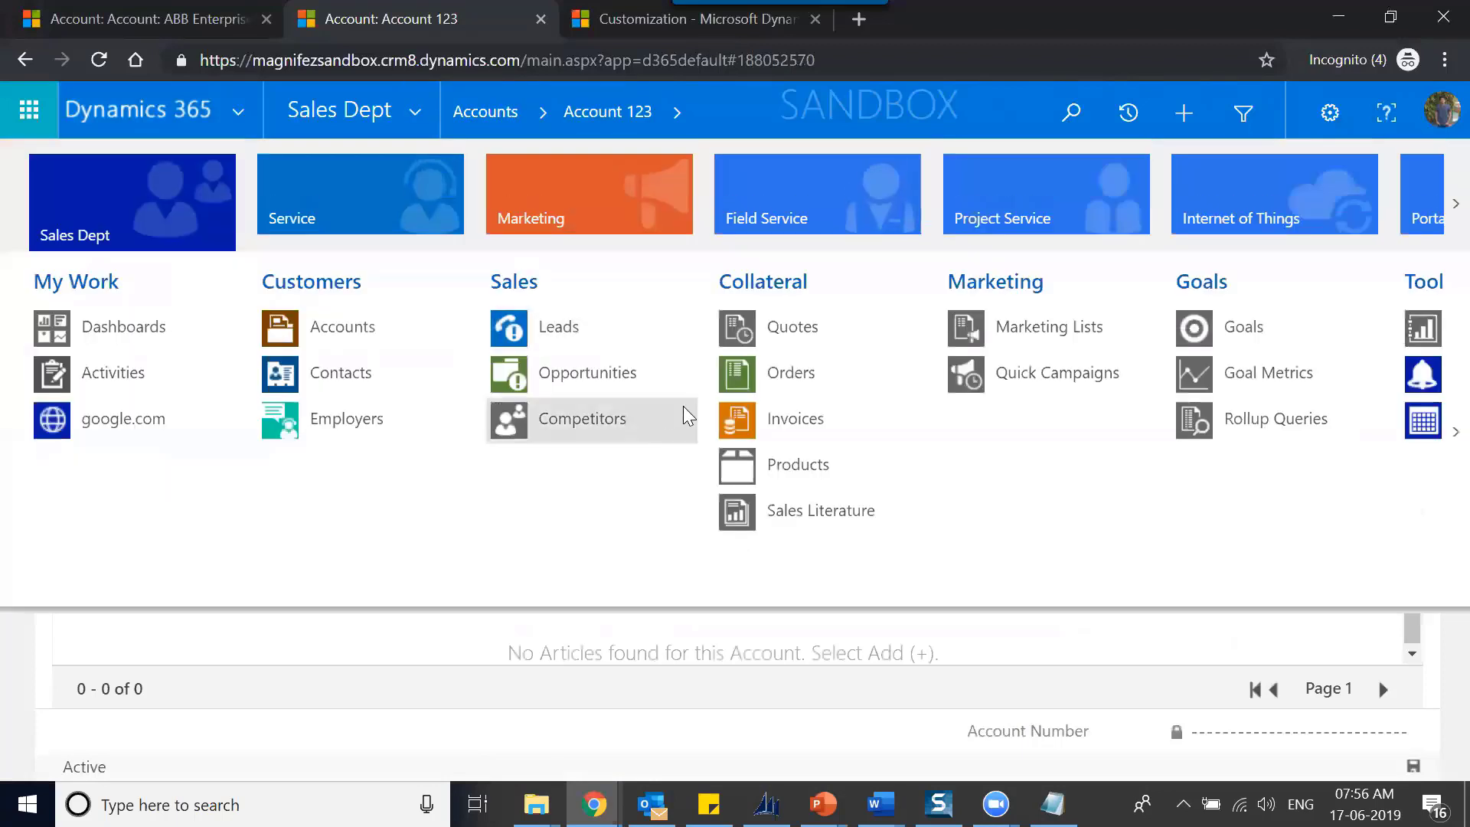
left_click(385, 239)
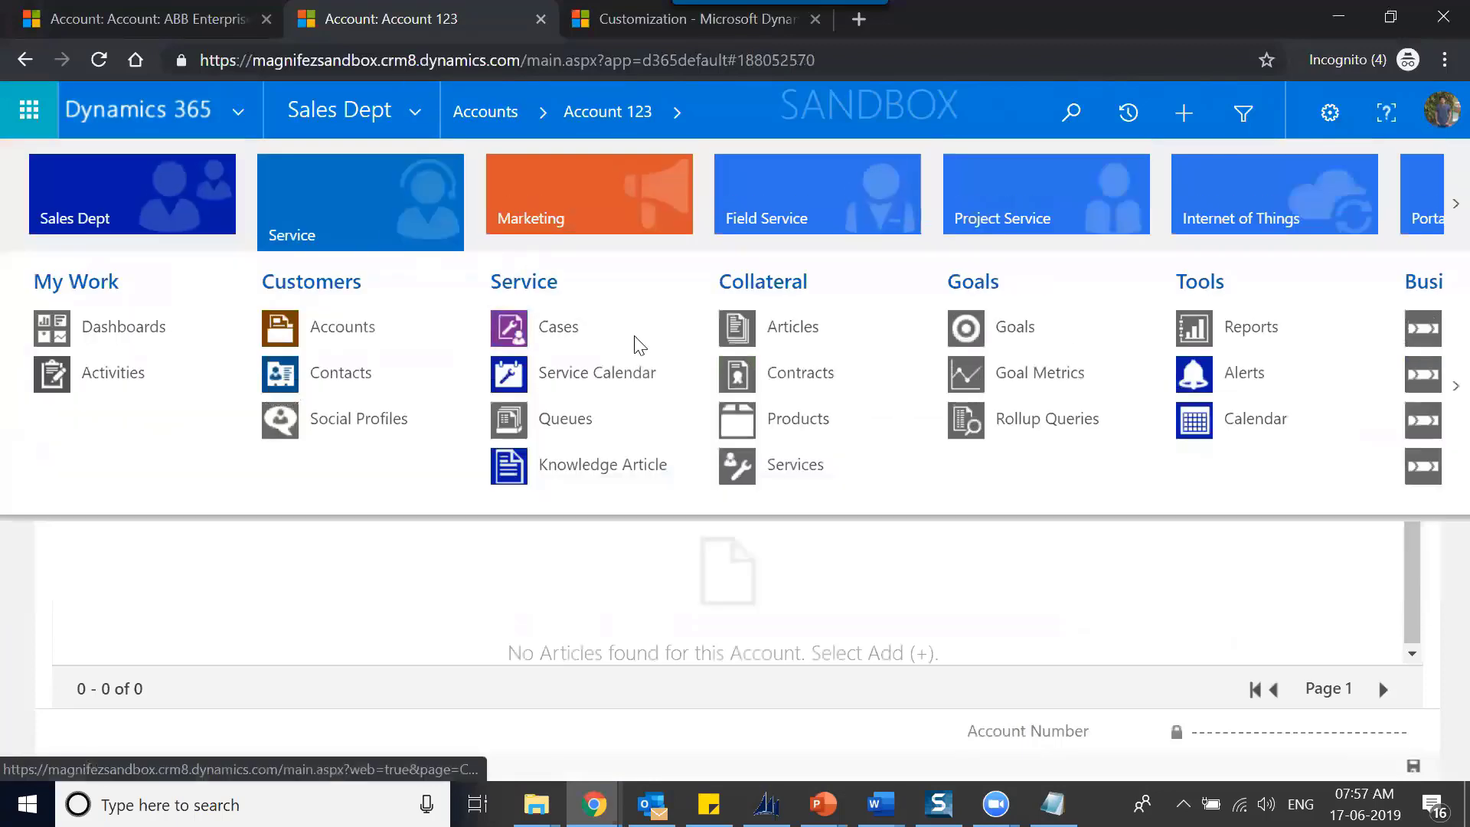
left_click(791, 328)
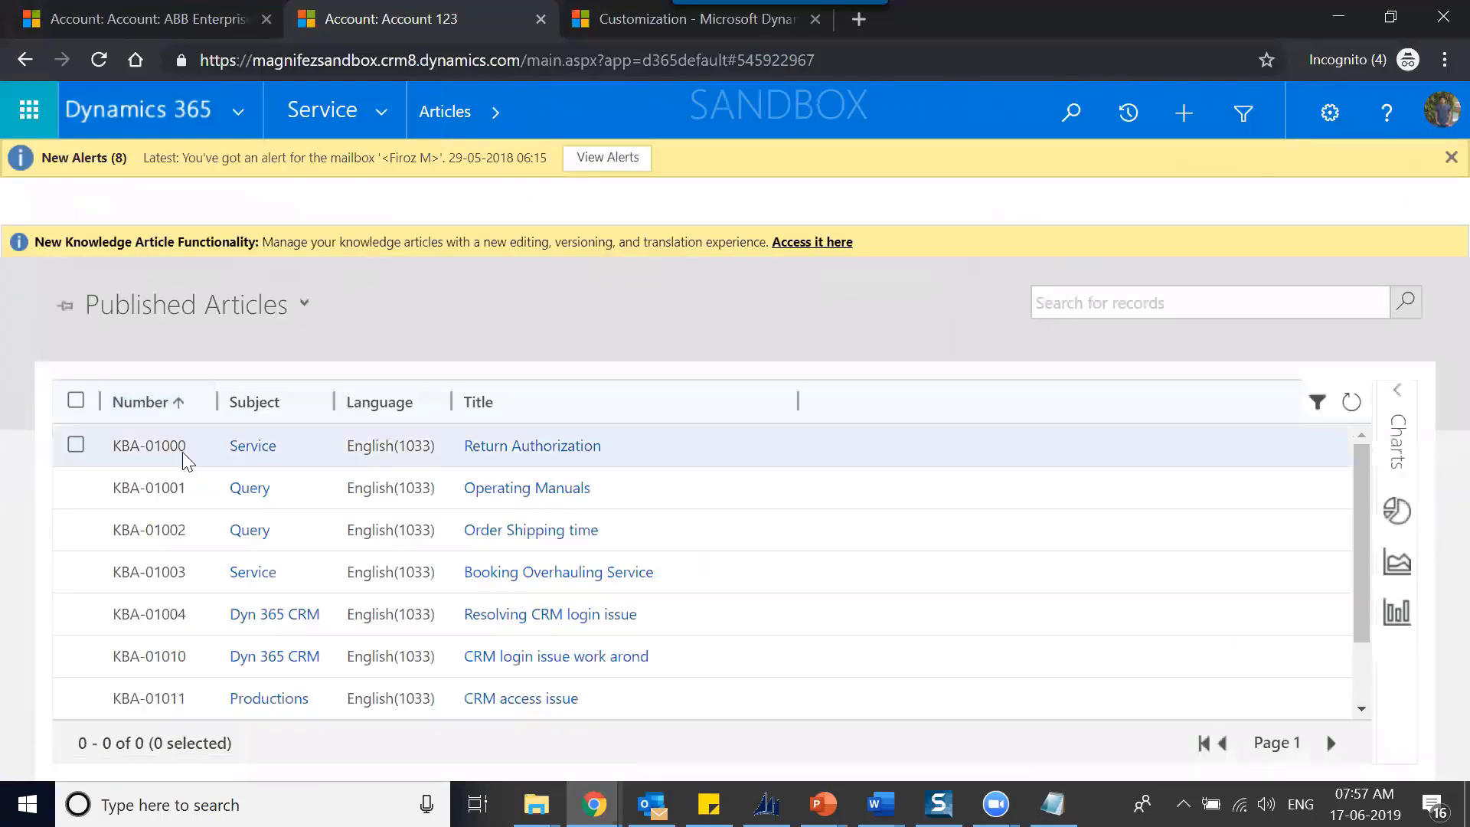
double_click(625, 440)
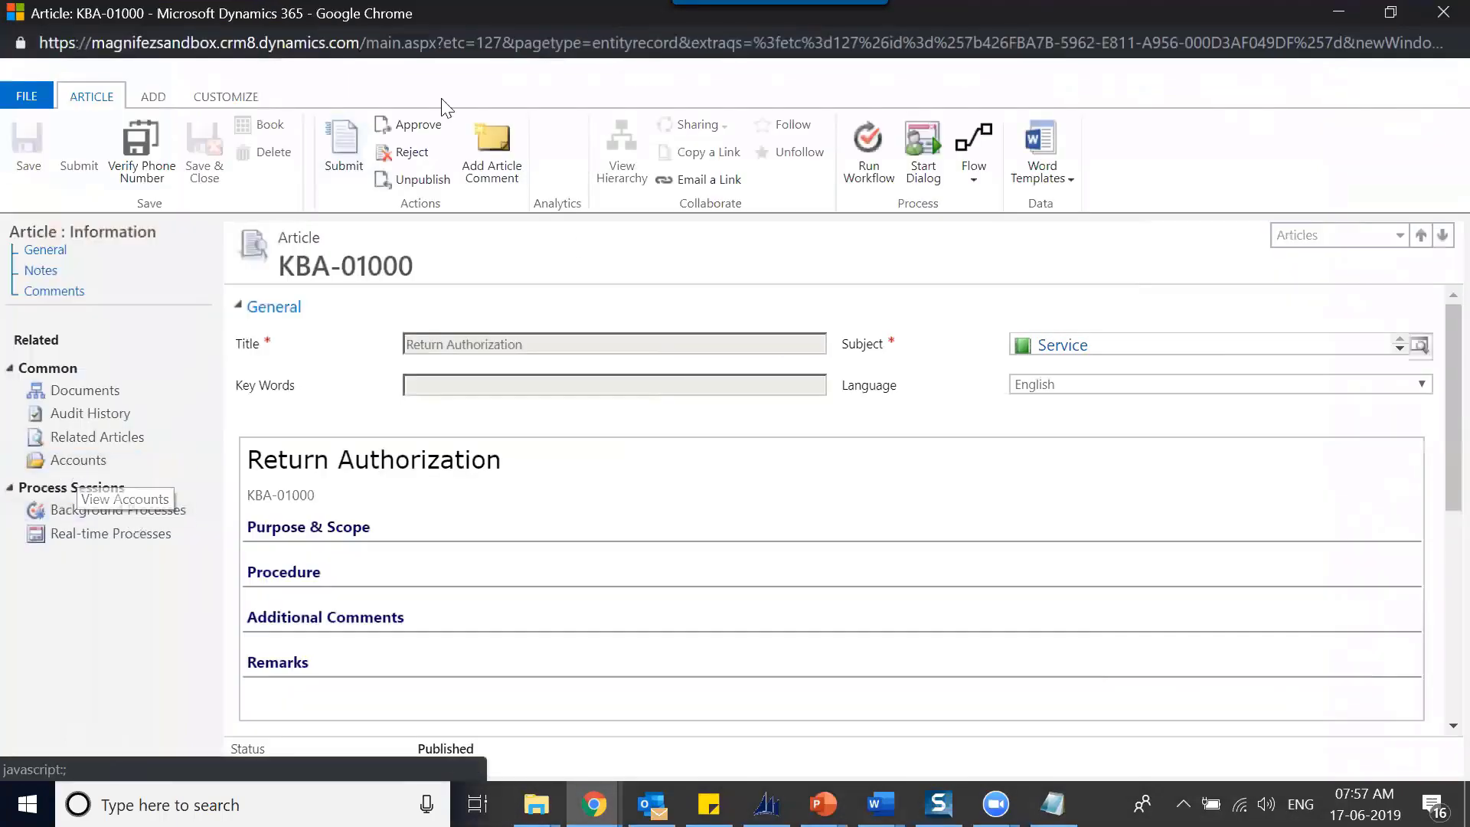
- View the accounts related to the Return Authorization article and the article's available commands, and close its window
left_click(109, 463)
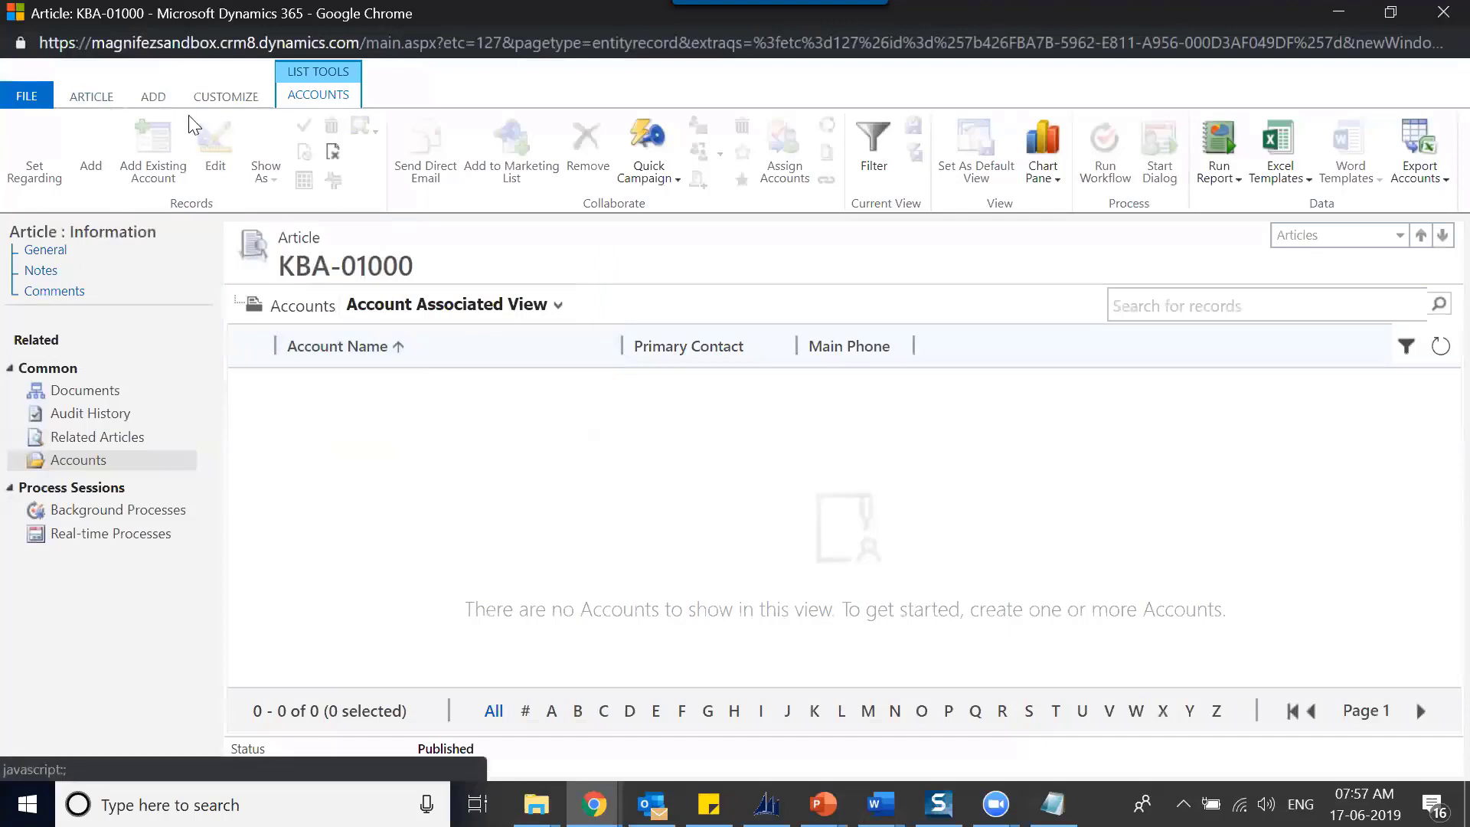
left_click(151, 96)
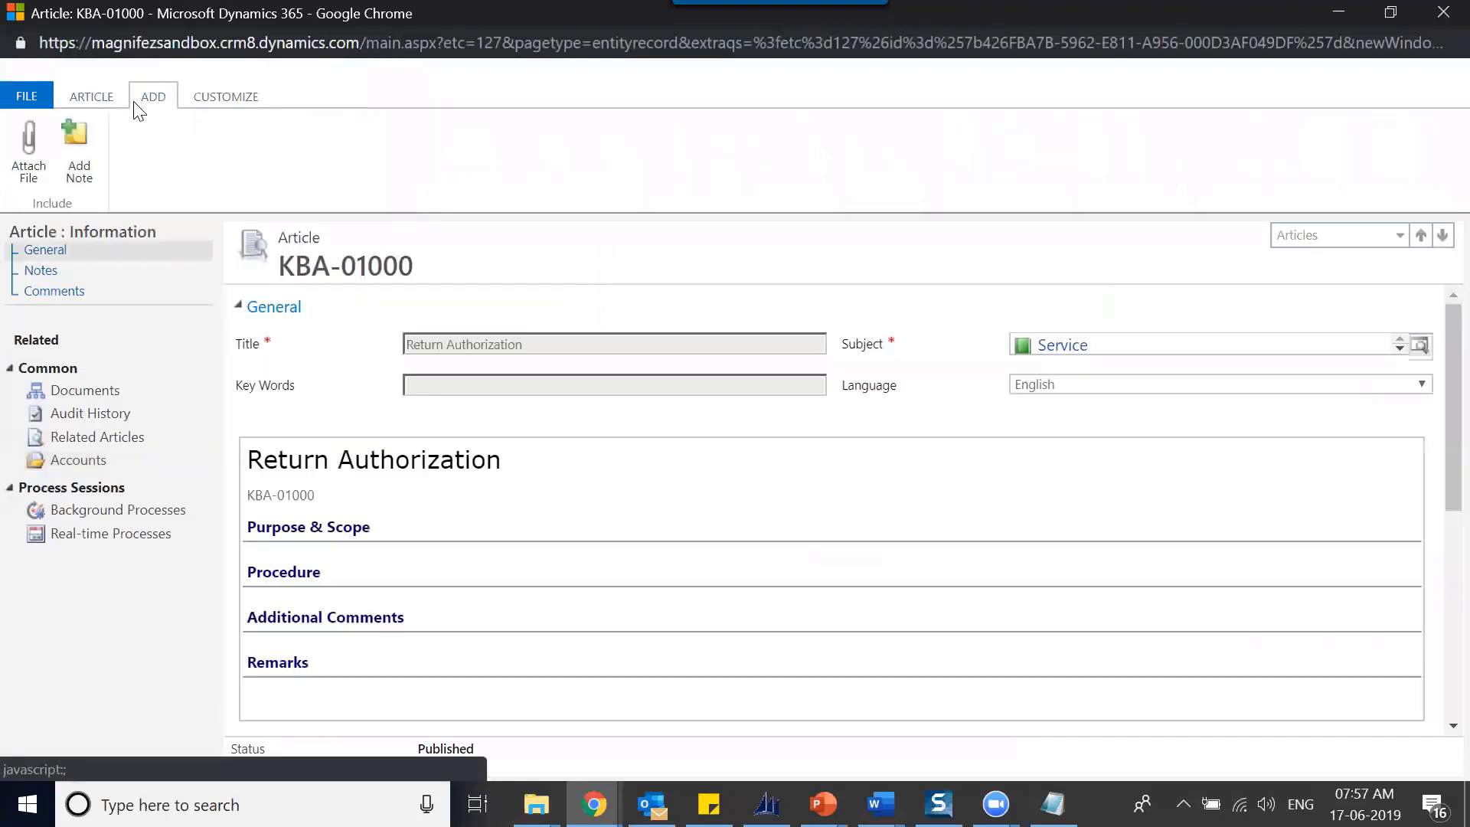
left_click(91, 94)
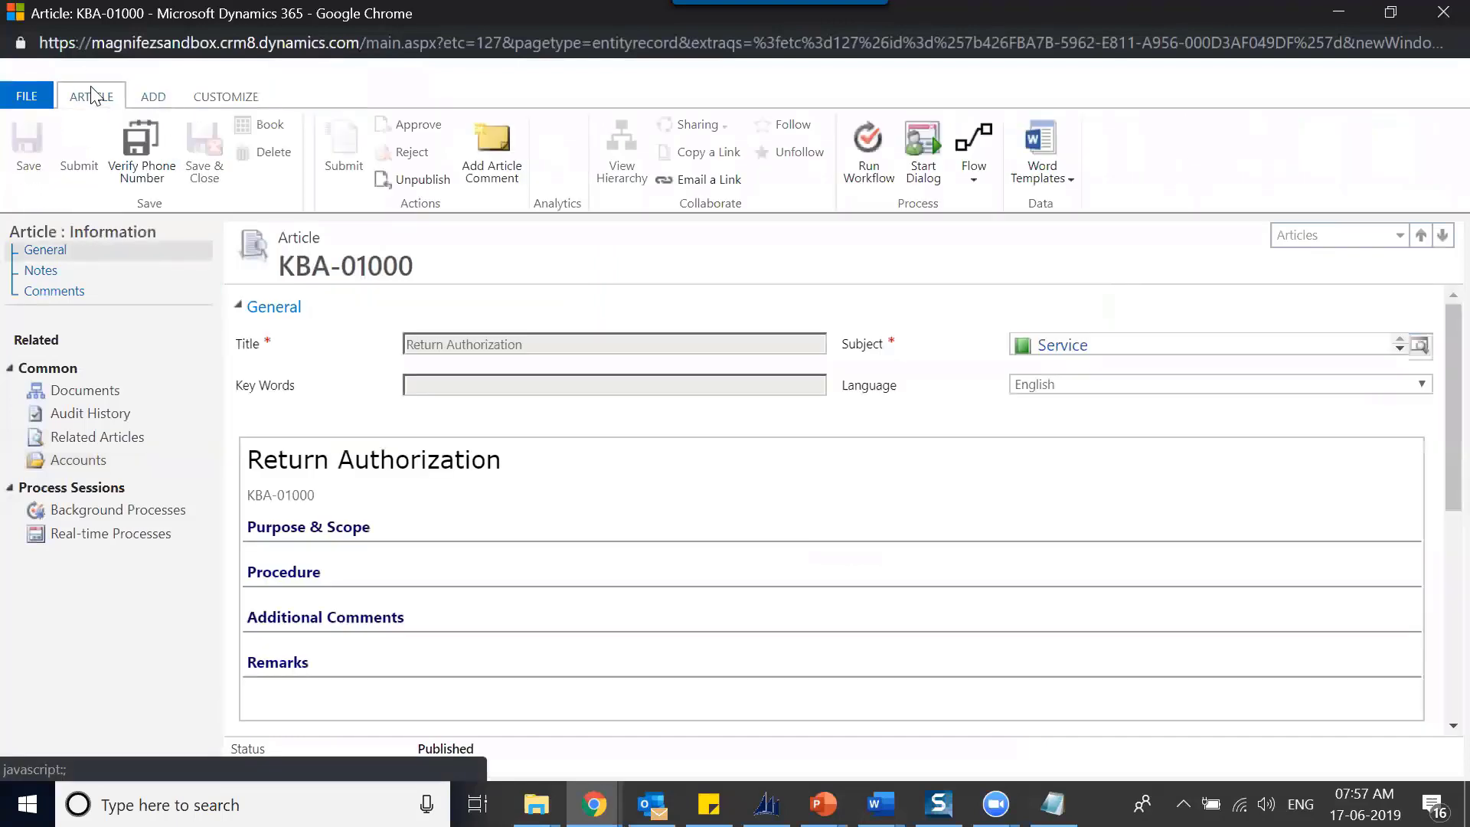
left_click(82, 461)
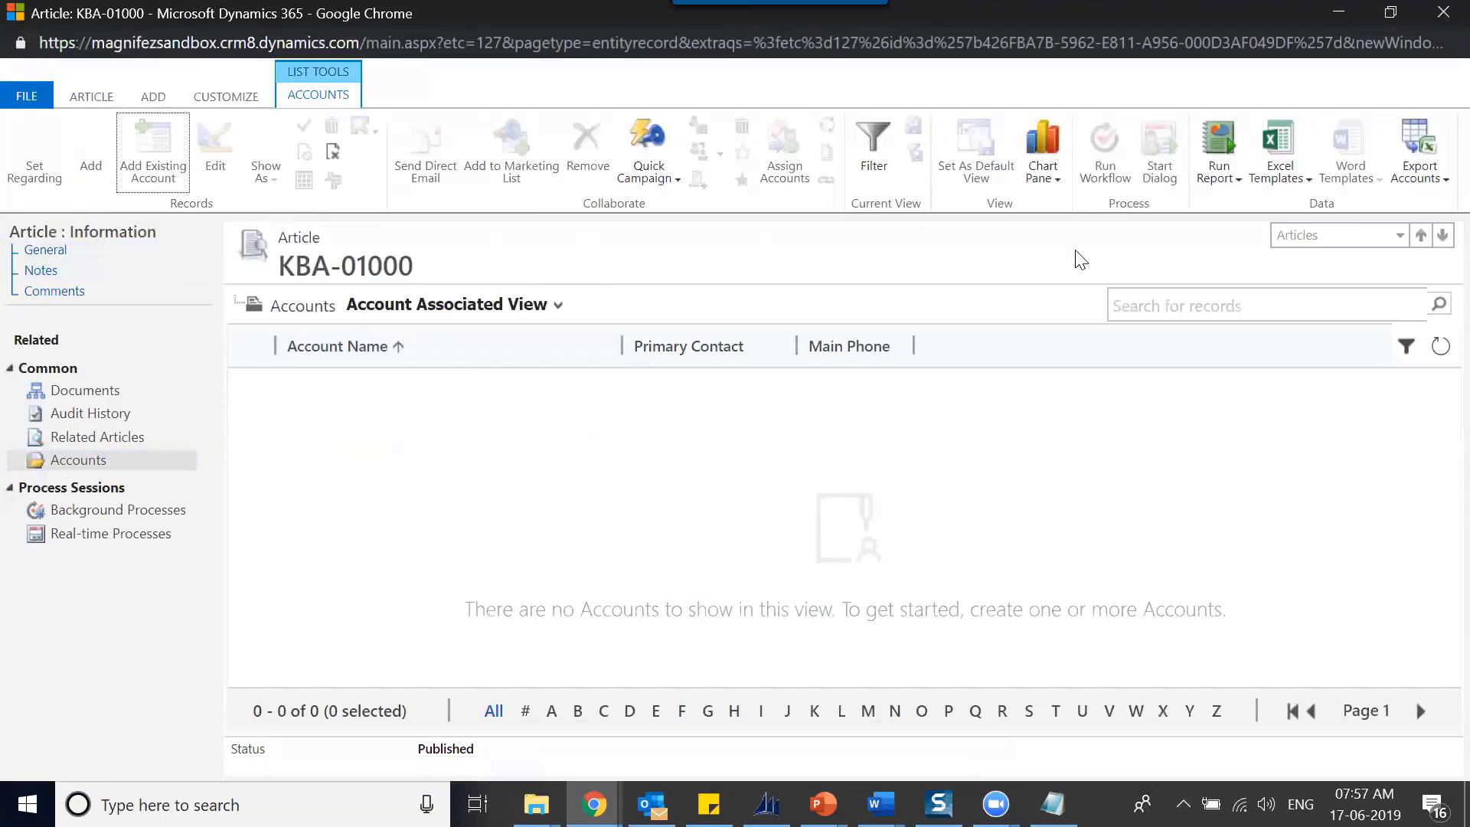
left_click(1441, 13)
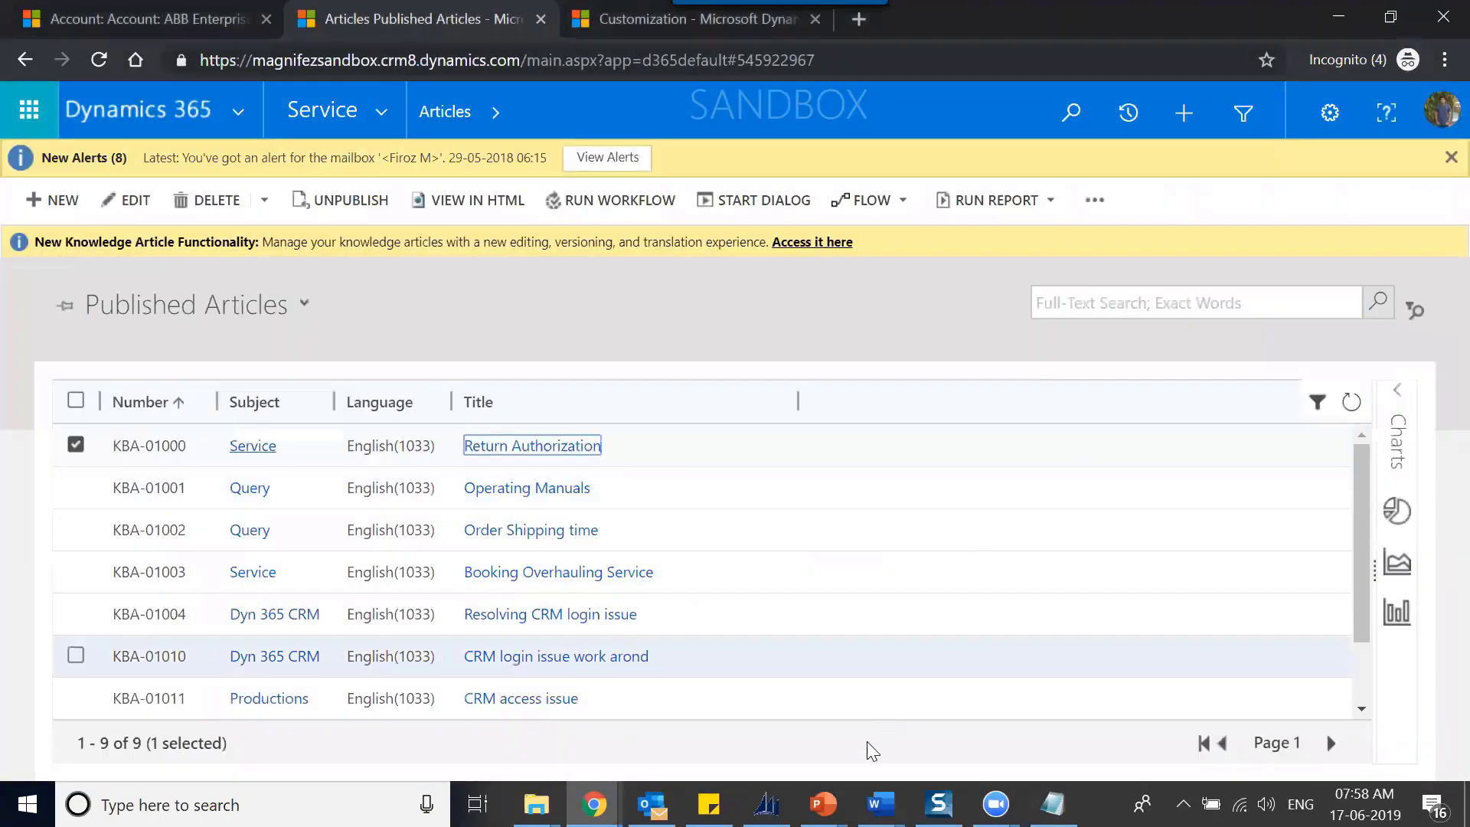
- Close the Account to Knowledge Article and Account to Invoice relationship windows and switch to the Default Solution window
mouse_move(594, 804)
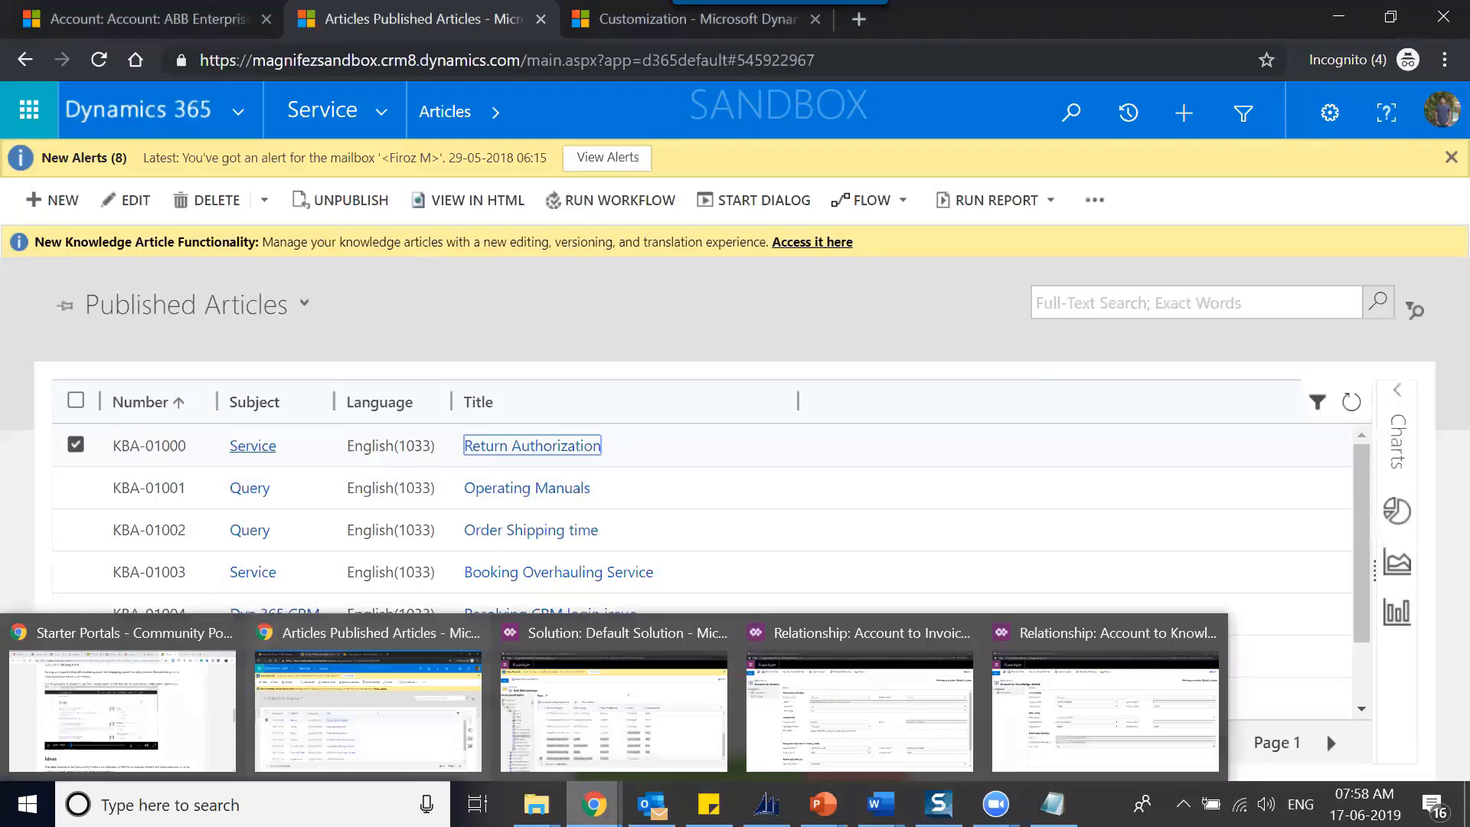
left_click(1213, 633)
left_click(968, 633)
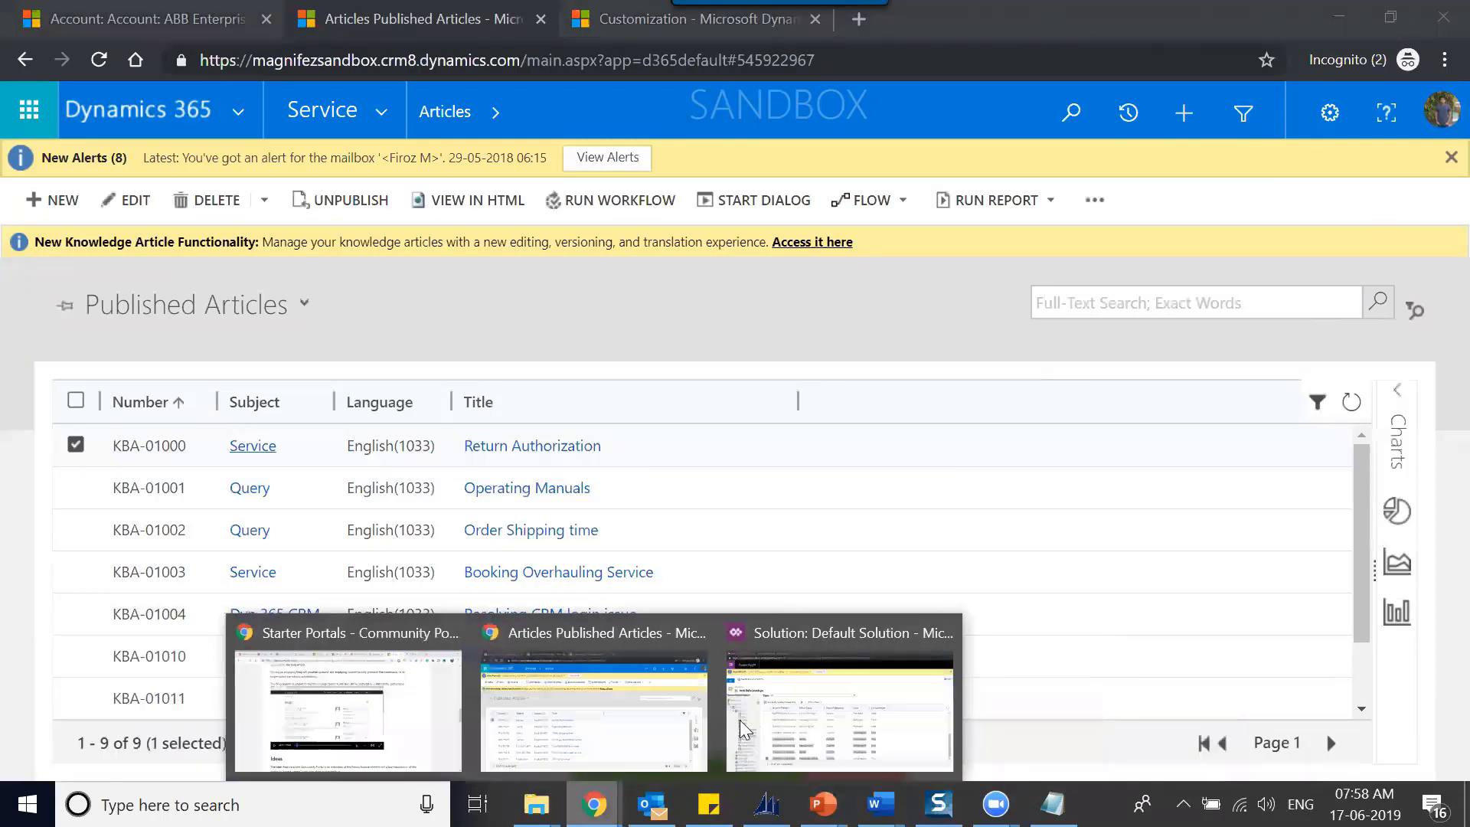
left_click(848, 679)
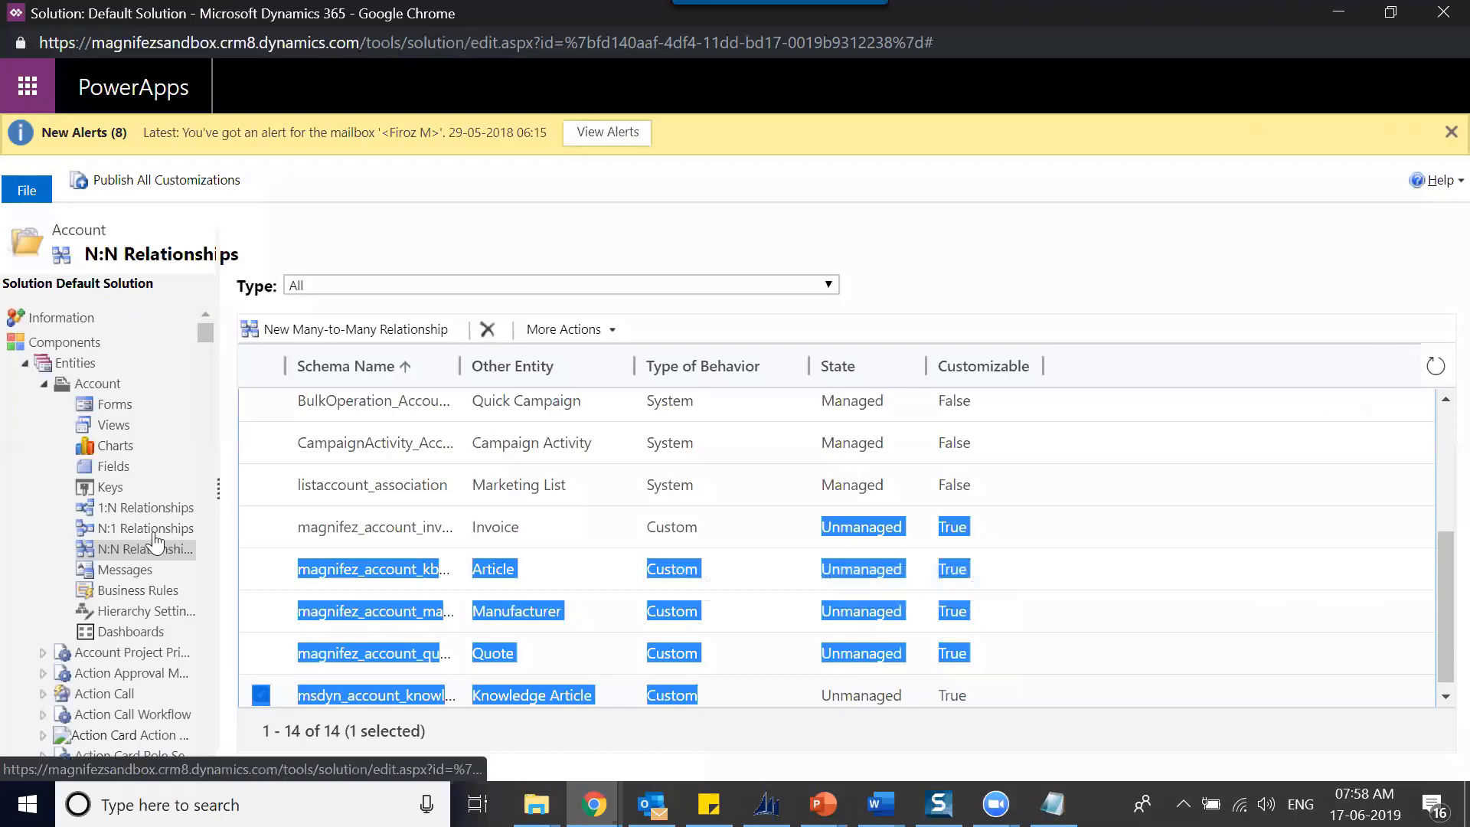
- Delete the custom Account to Article relationship from the Account entity's N:N relationships and confirm the deletion
left_click(1070, 600)
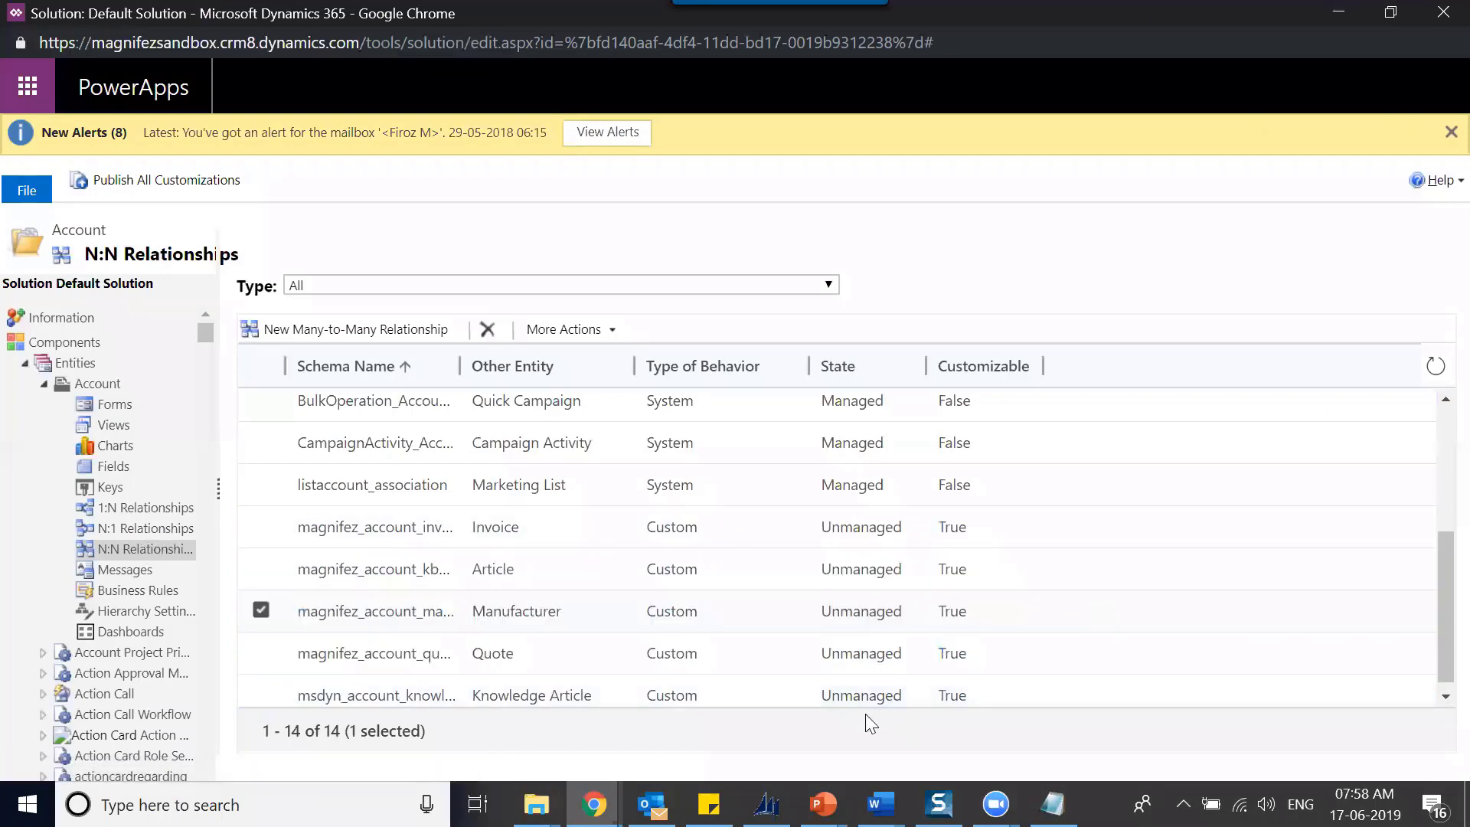
left_click(710, 568)
left_click(487, 330)
left_click(854, 514)
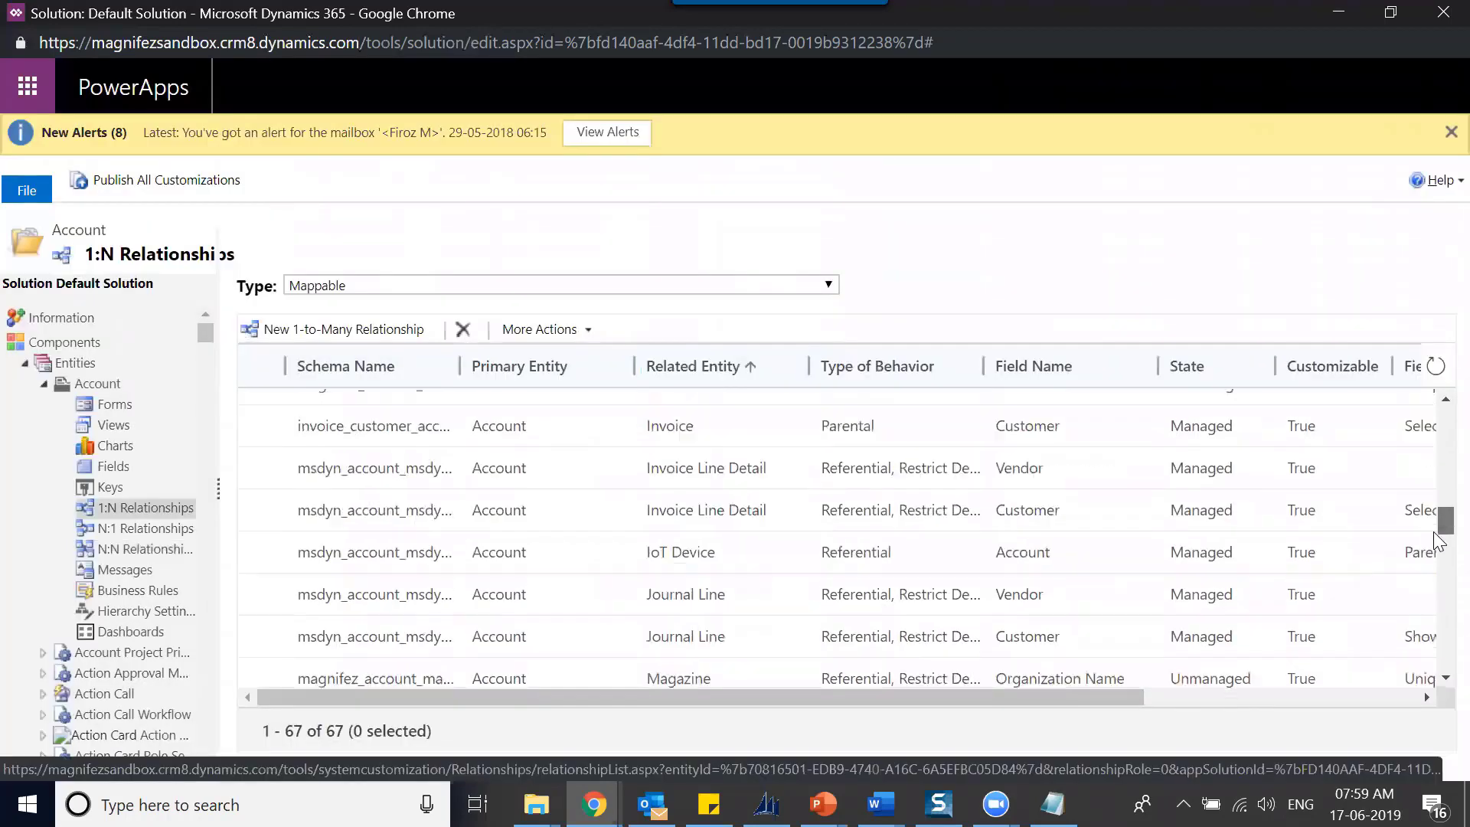
- Try to delete the unmanaged Account to Invoice relationship with Referential behavior from the Account entity's 1:N relationships
left_click_drag(1434, 531, 1434, 519)
left_click(930, 475)
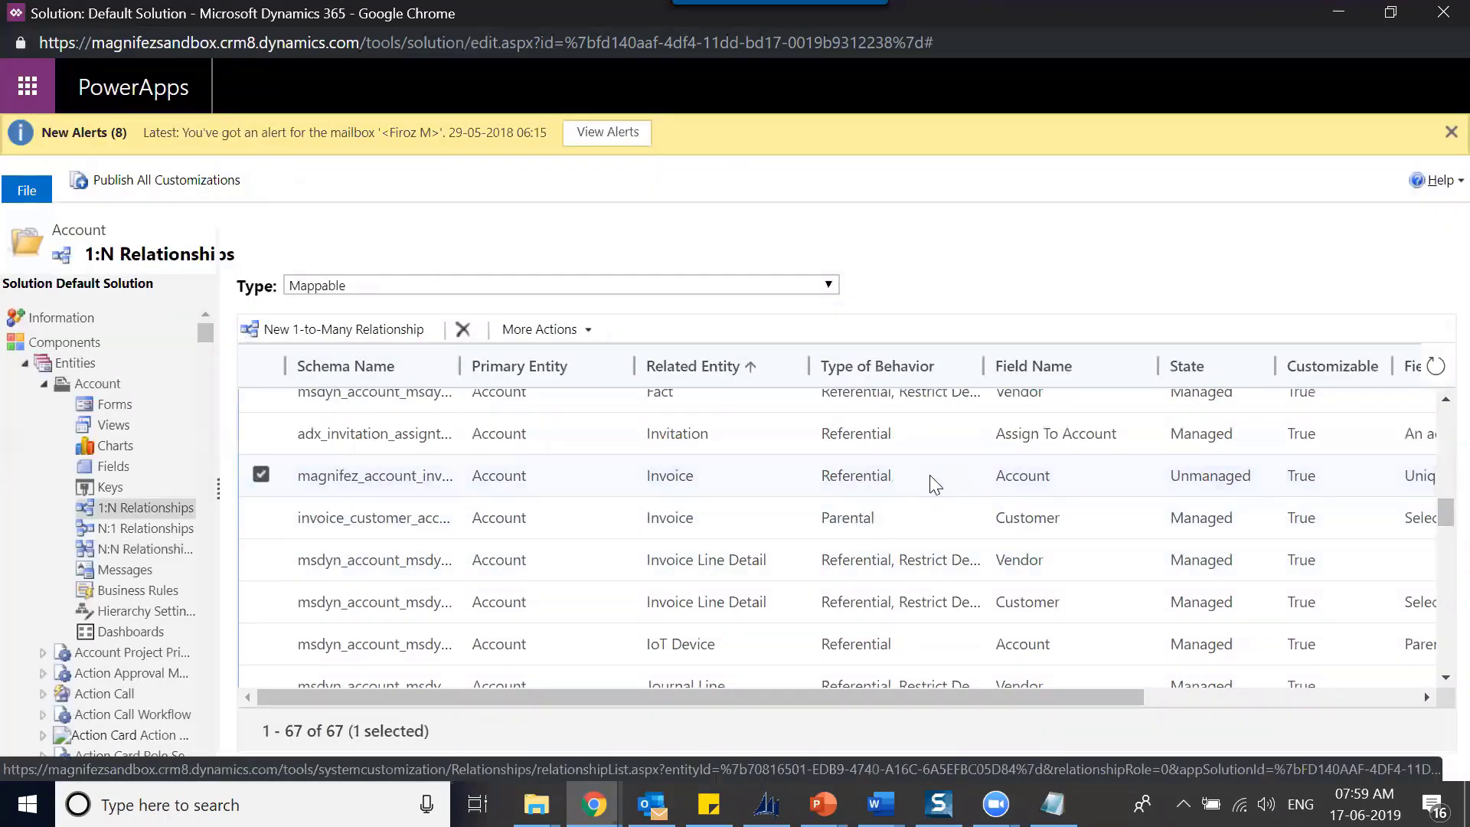
left_click(463, 330)
left_click(884, 513)
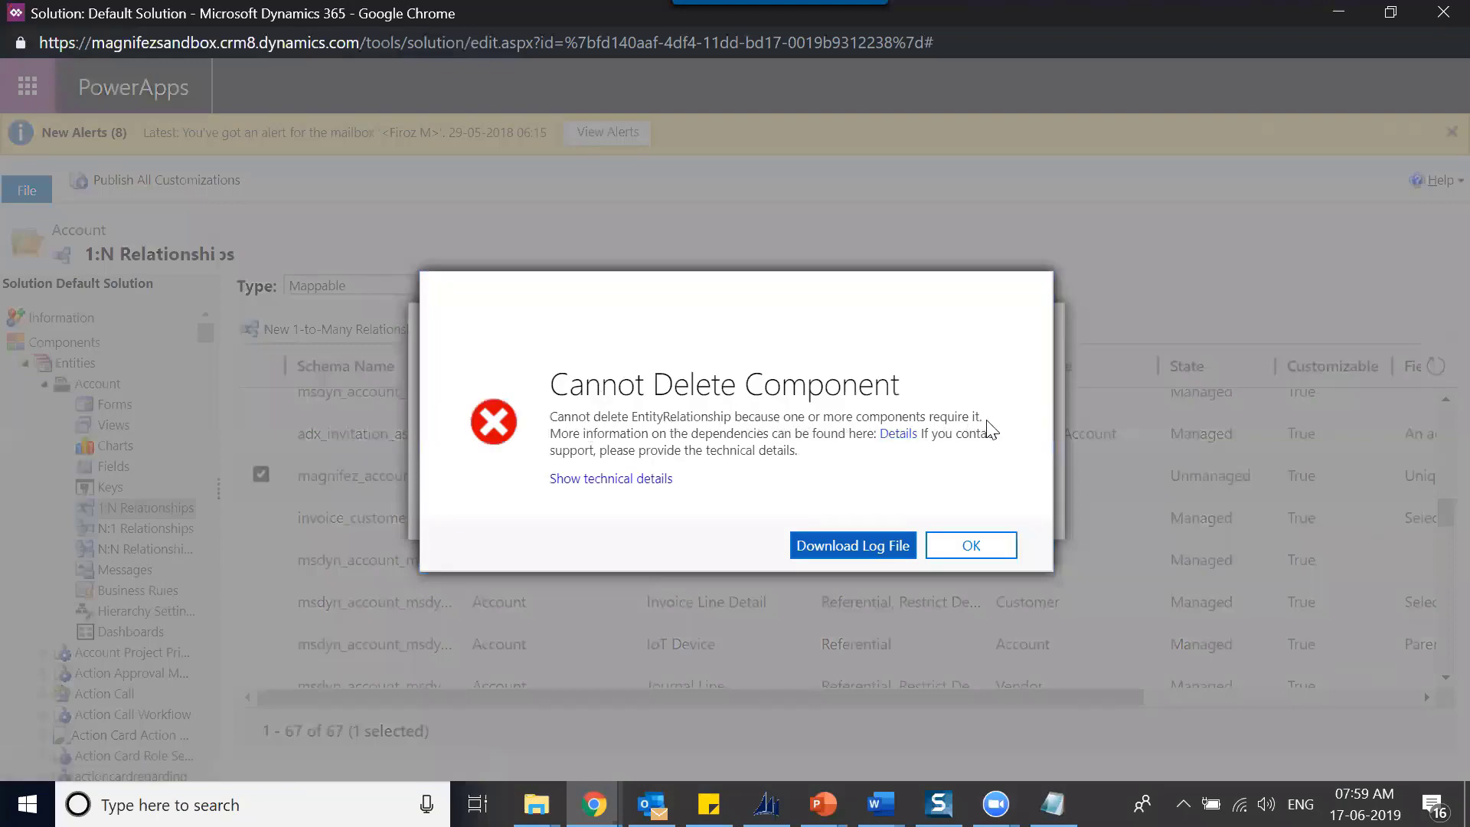
left_click(969, 545)
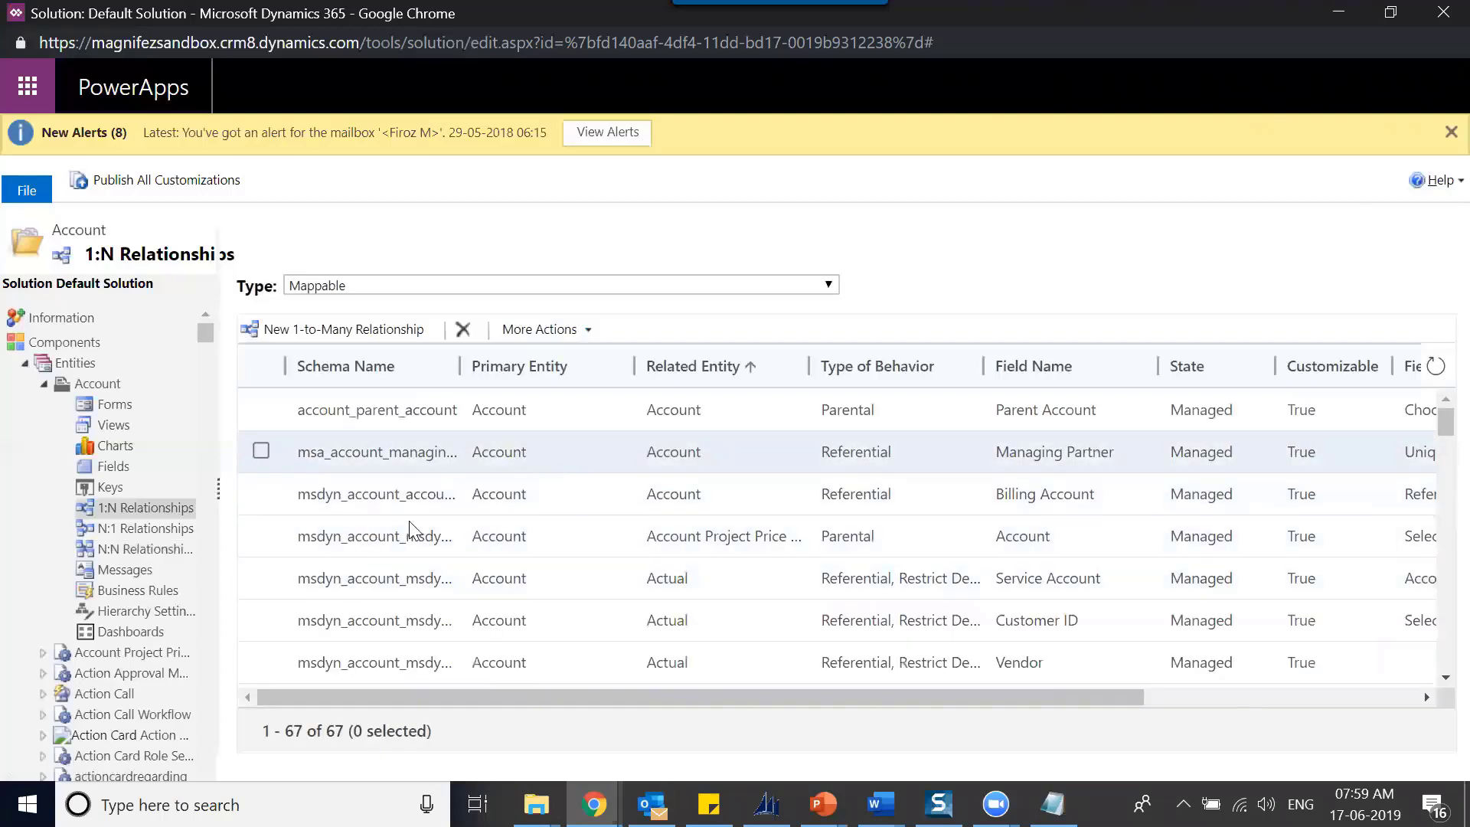
- Switch to the Dynamics 365 window with the published articles and reopen the Account 123 record from the recent records
mouse_move(593, 804)
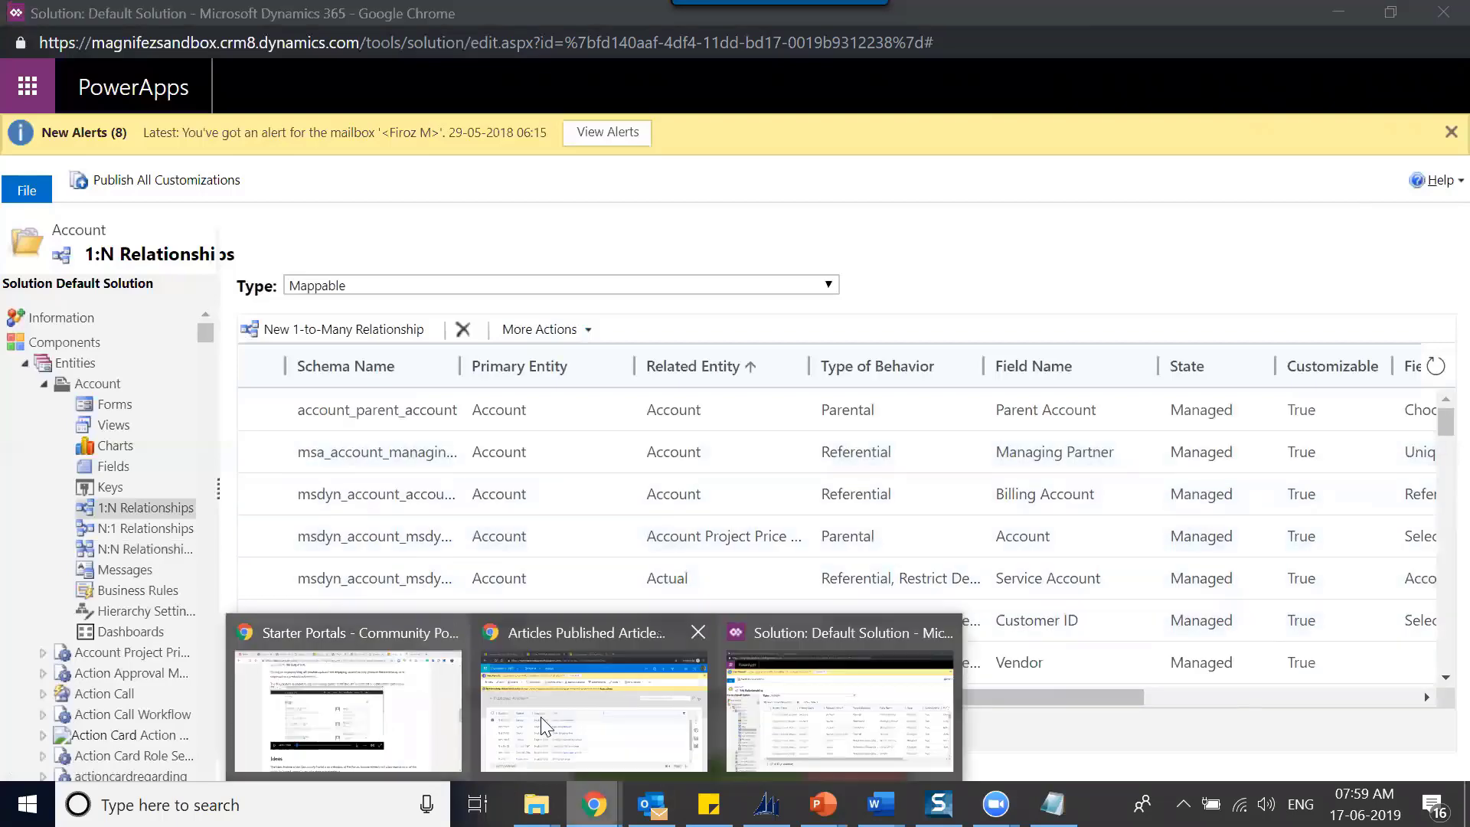
left_click(656, 741)
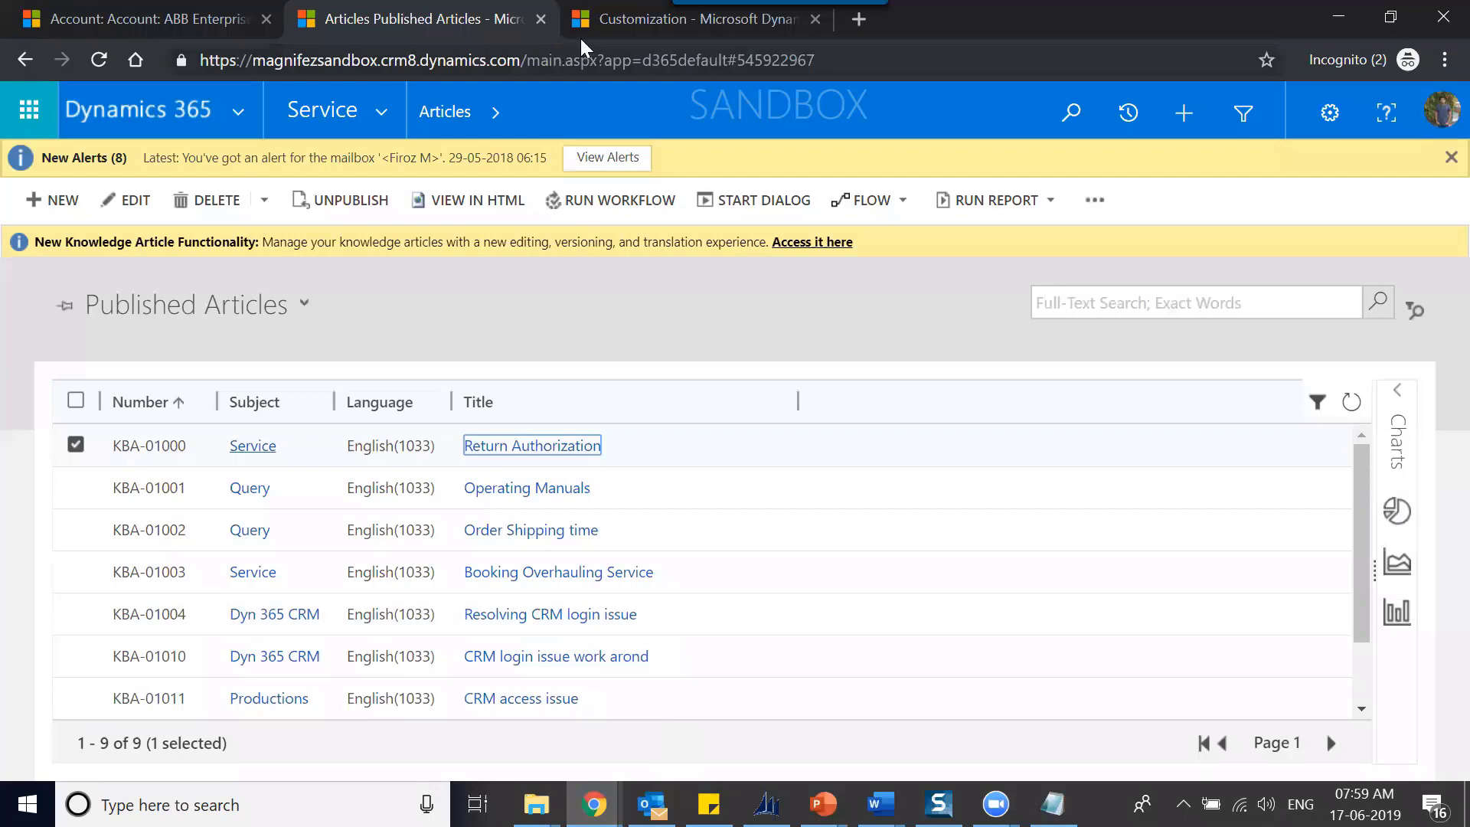
left_click(1129, 113)
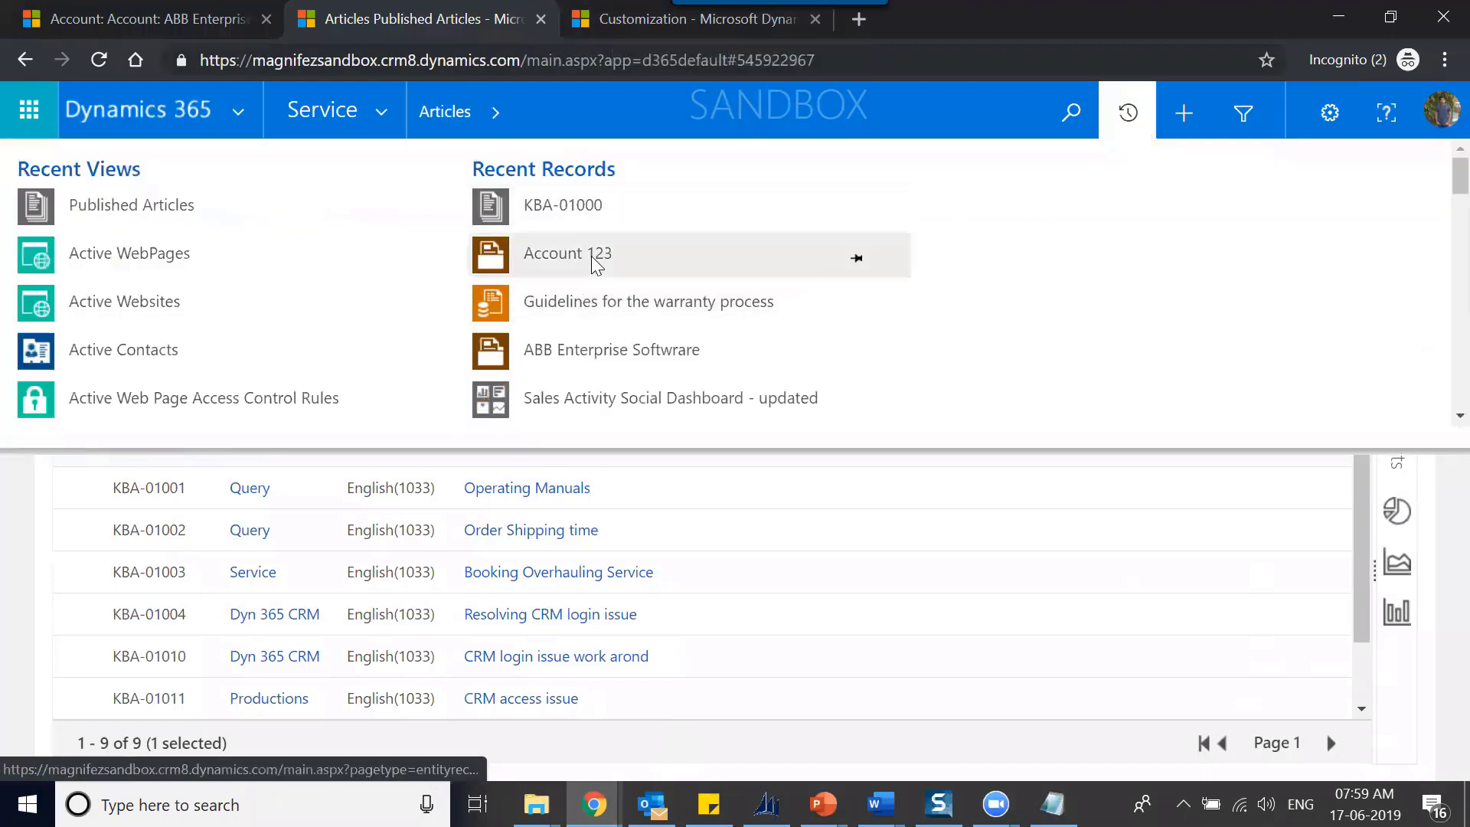
left_click(597, 260)
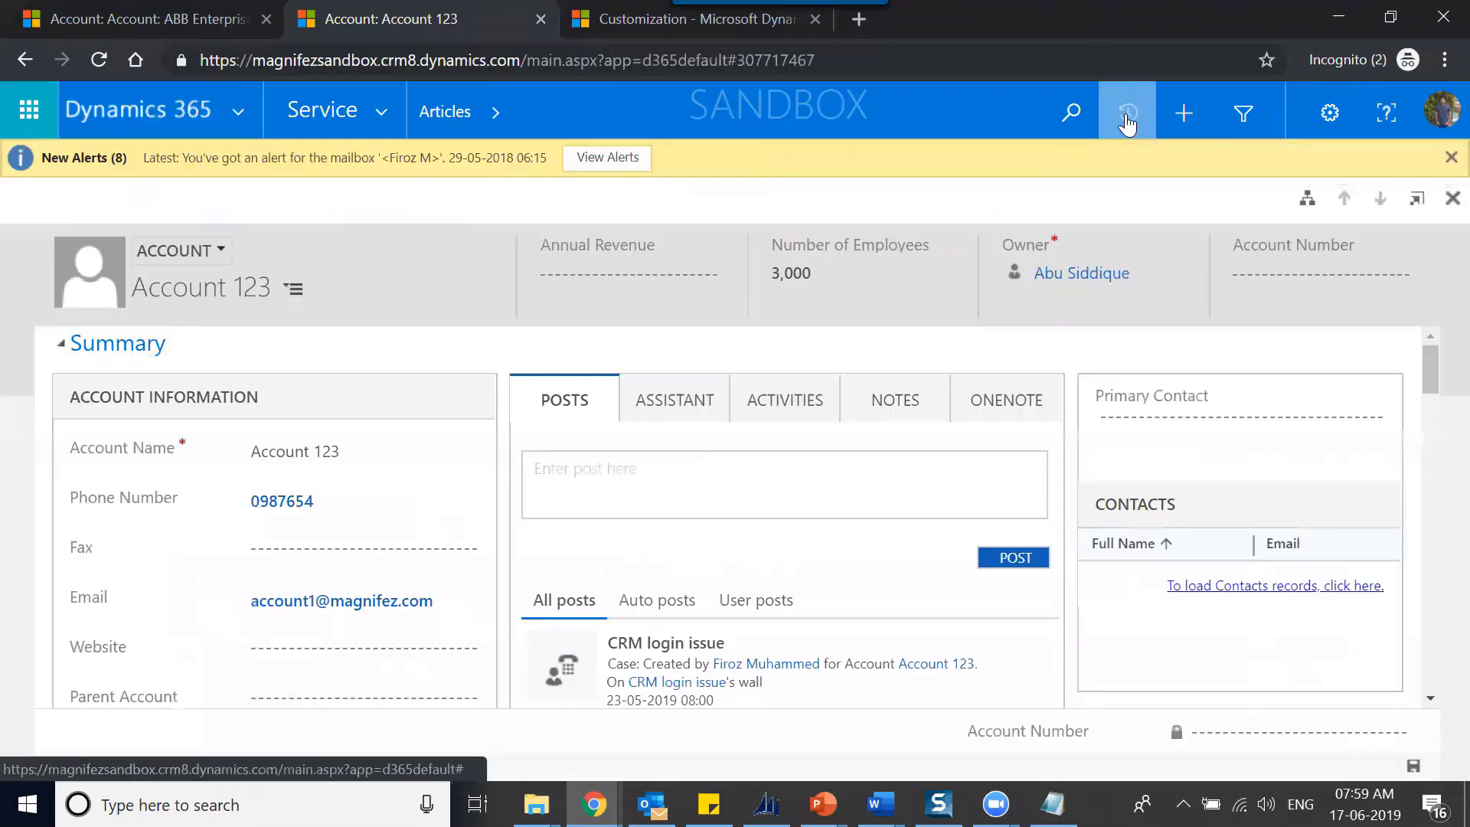
- Open the ABB Enterprise Softwrare account from the recent records and show its Invoices for Account list with no invoices selected
left_click(1127, 123)
left_click(718, 145)
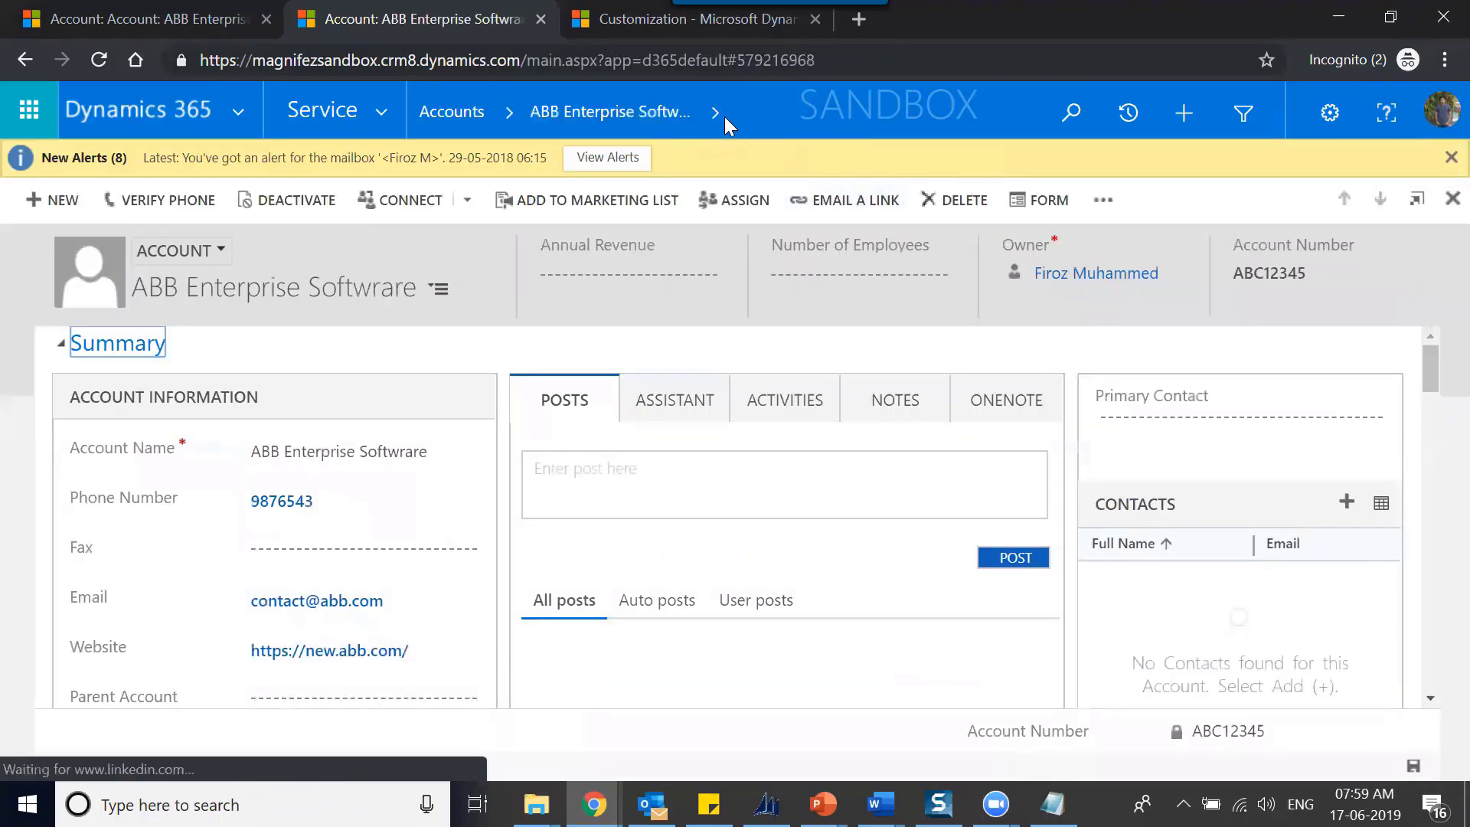
left_click(724, 117)
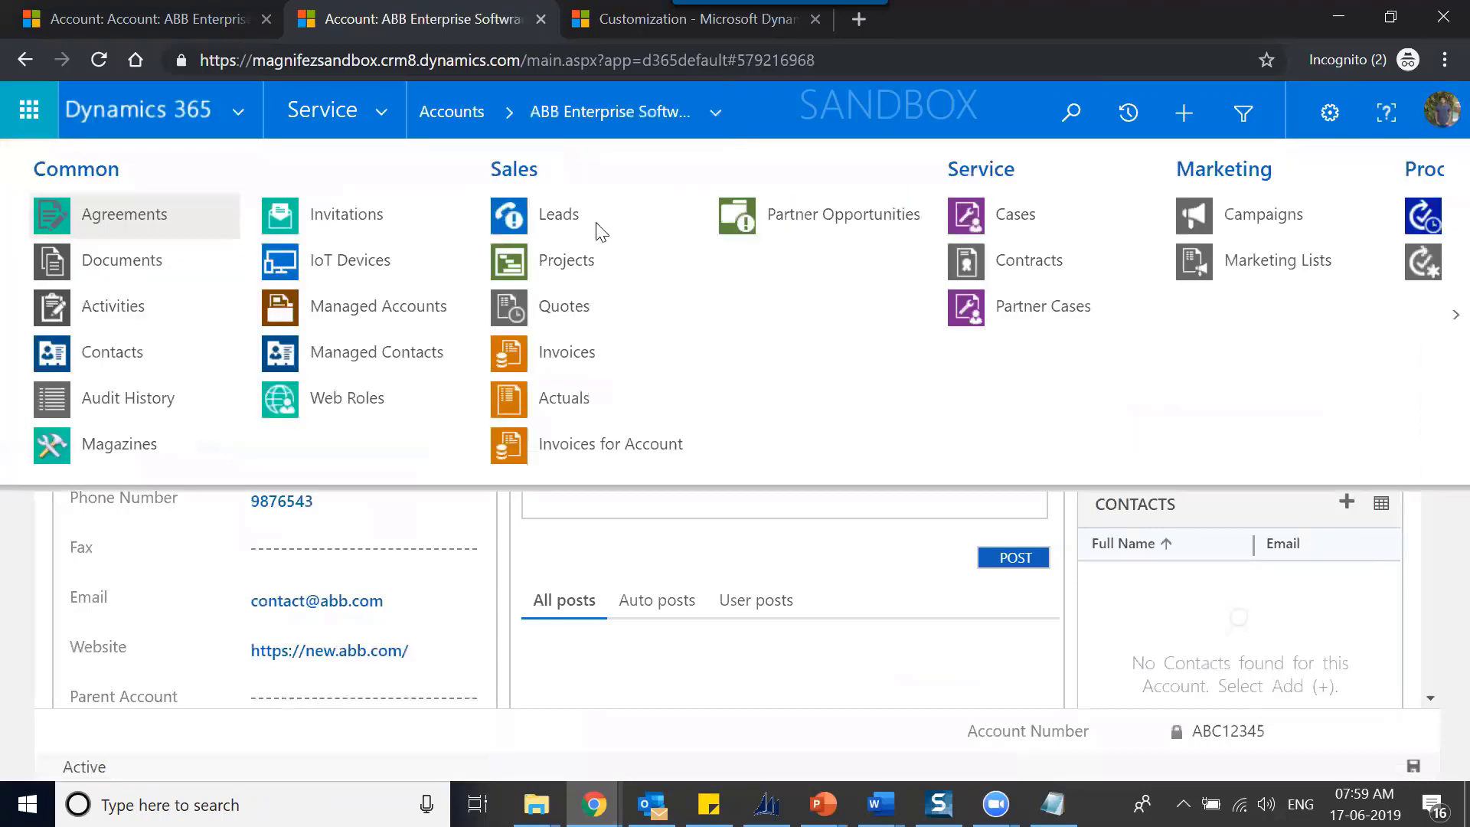
left_click(576, 445)
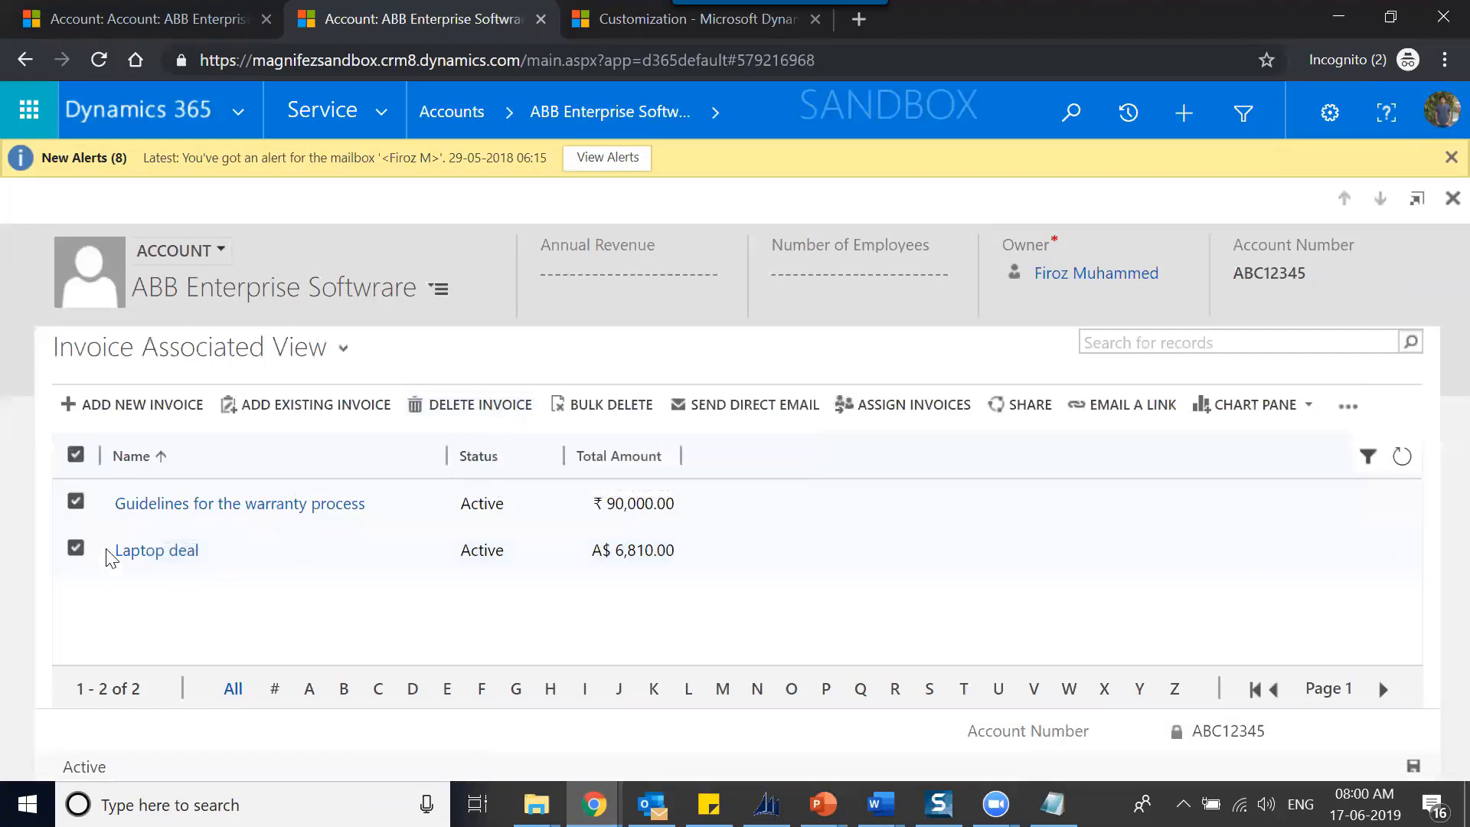
left_click(76, 502)
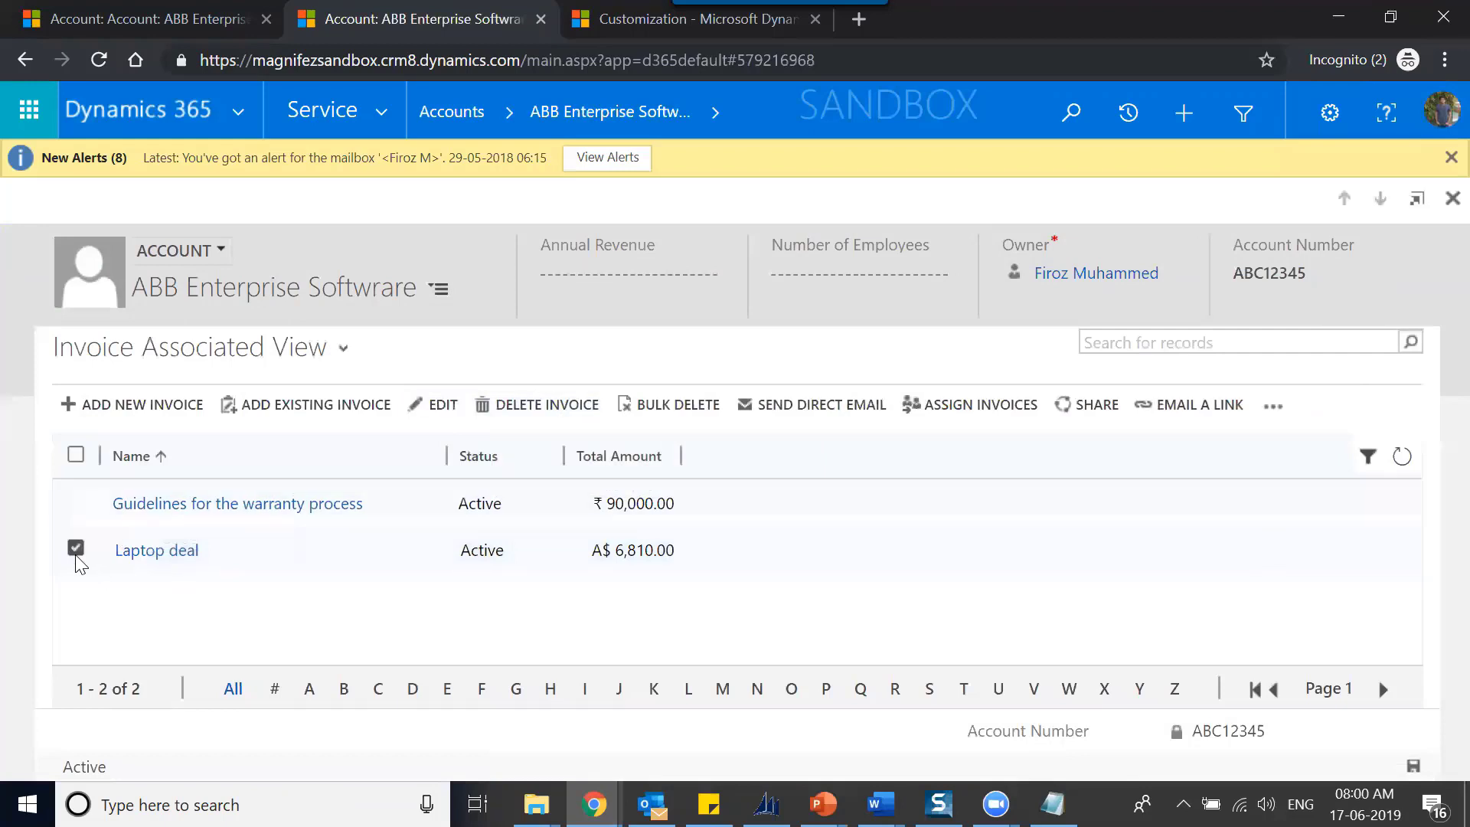
left_click(76, 549)
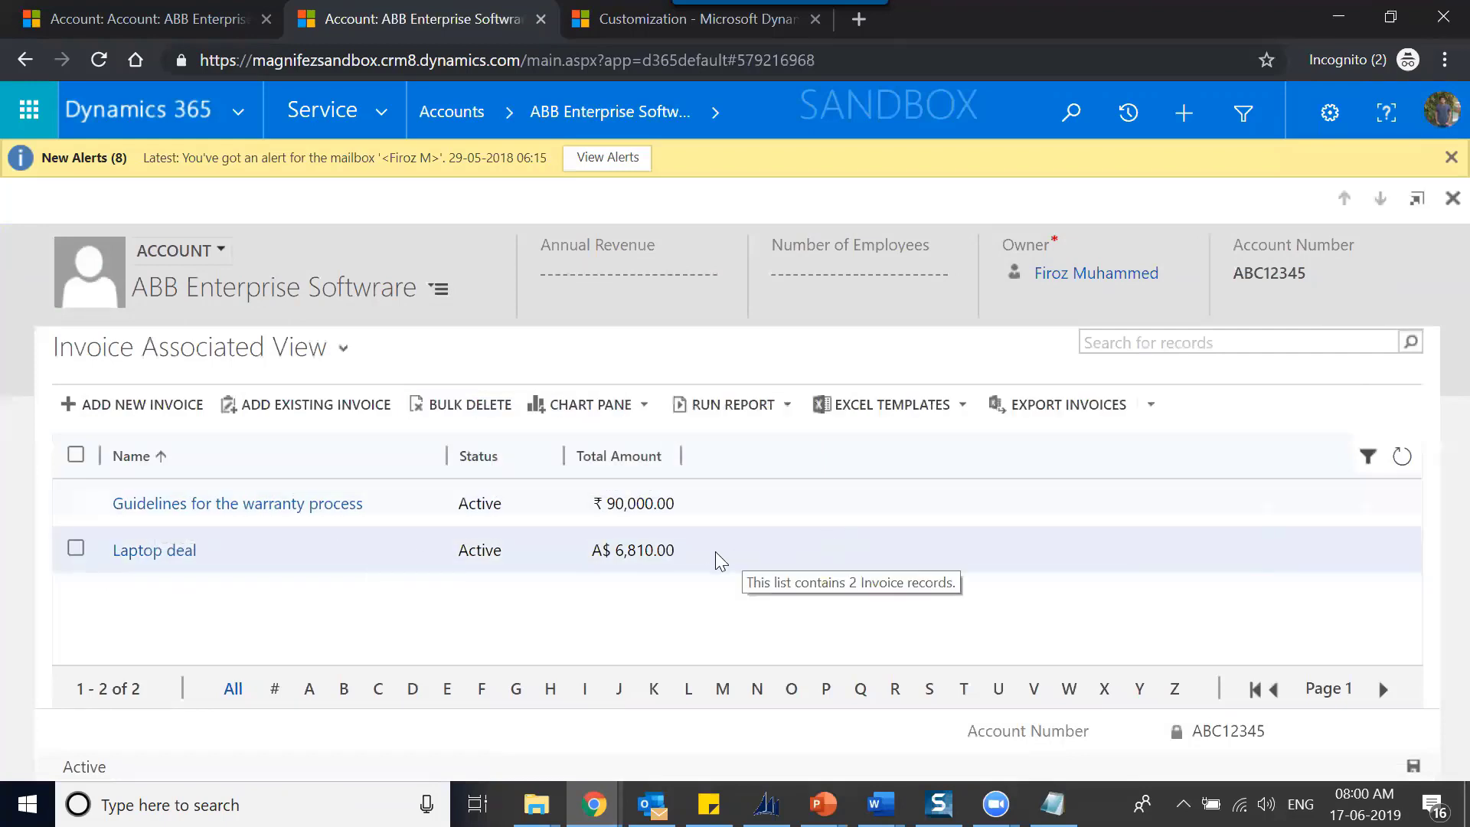
- Clear the Account field on the Laptop deal and Guidelines for the warranty process invoices and save the changes
left_click(358, 560)
double_click(358, 560)
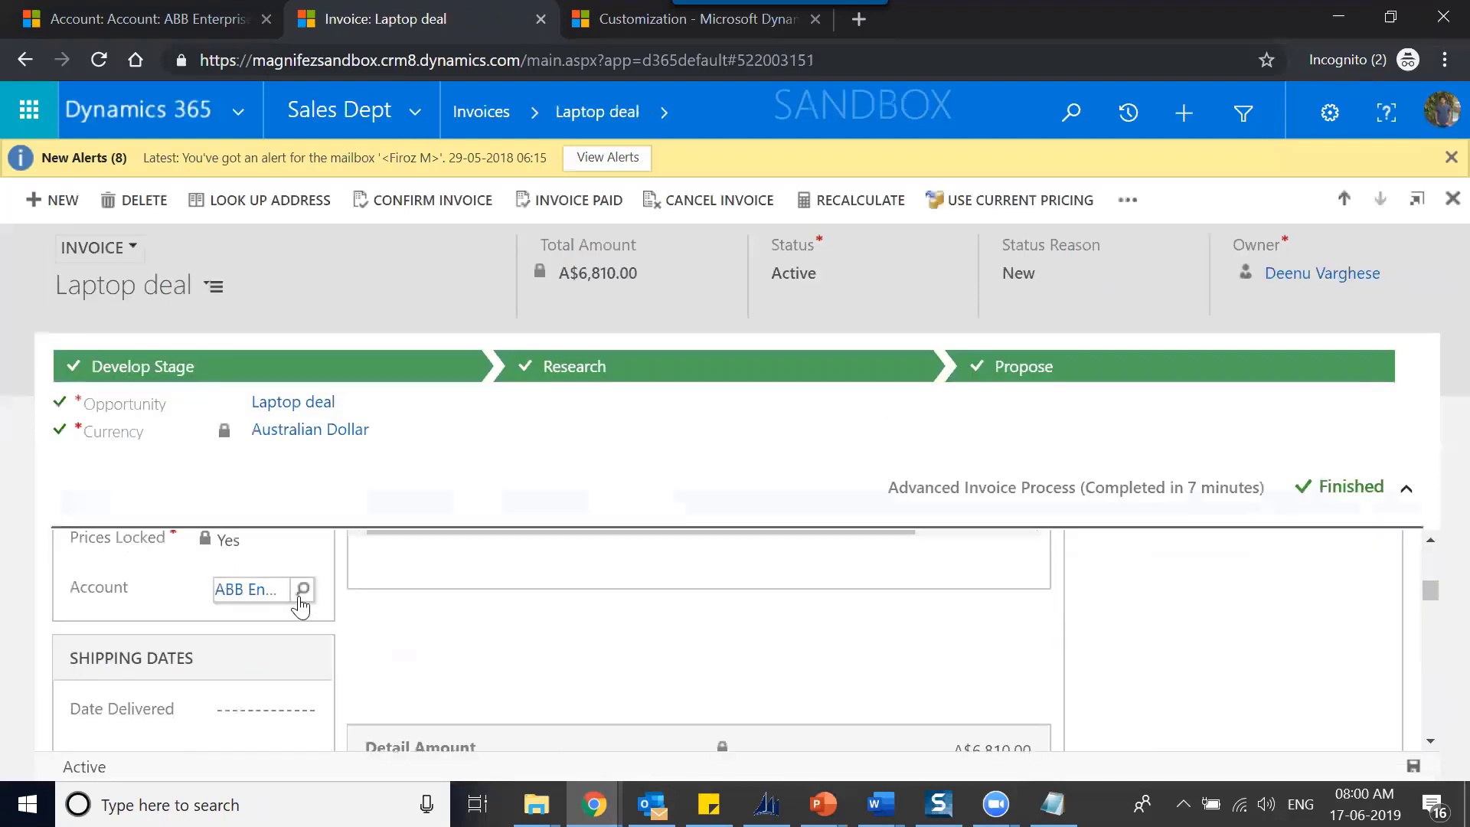
left_click(297, 601)
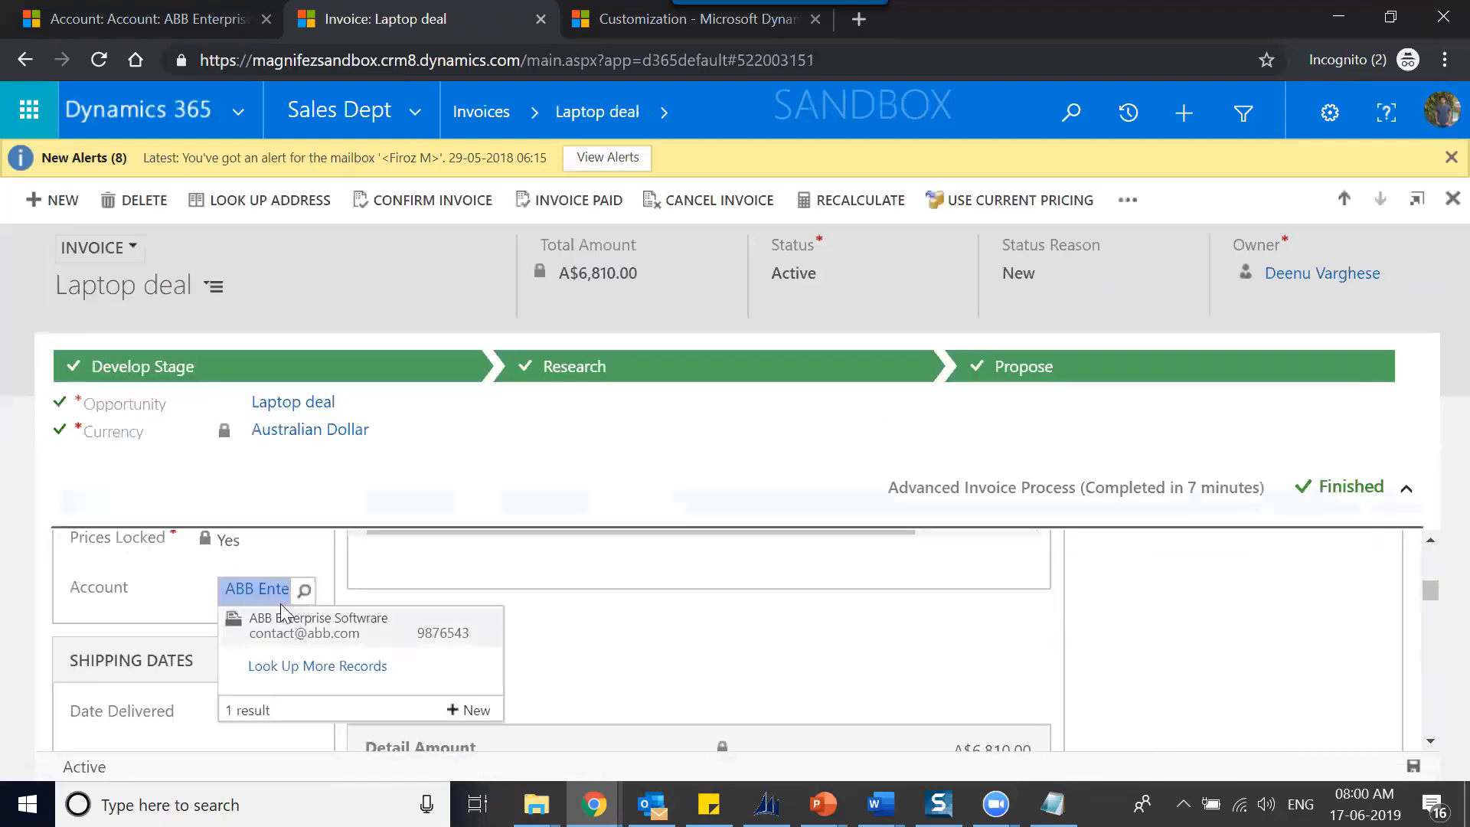
key("BackSpace")
left_click(1413, 772)
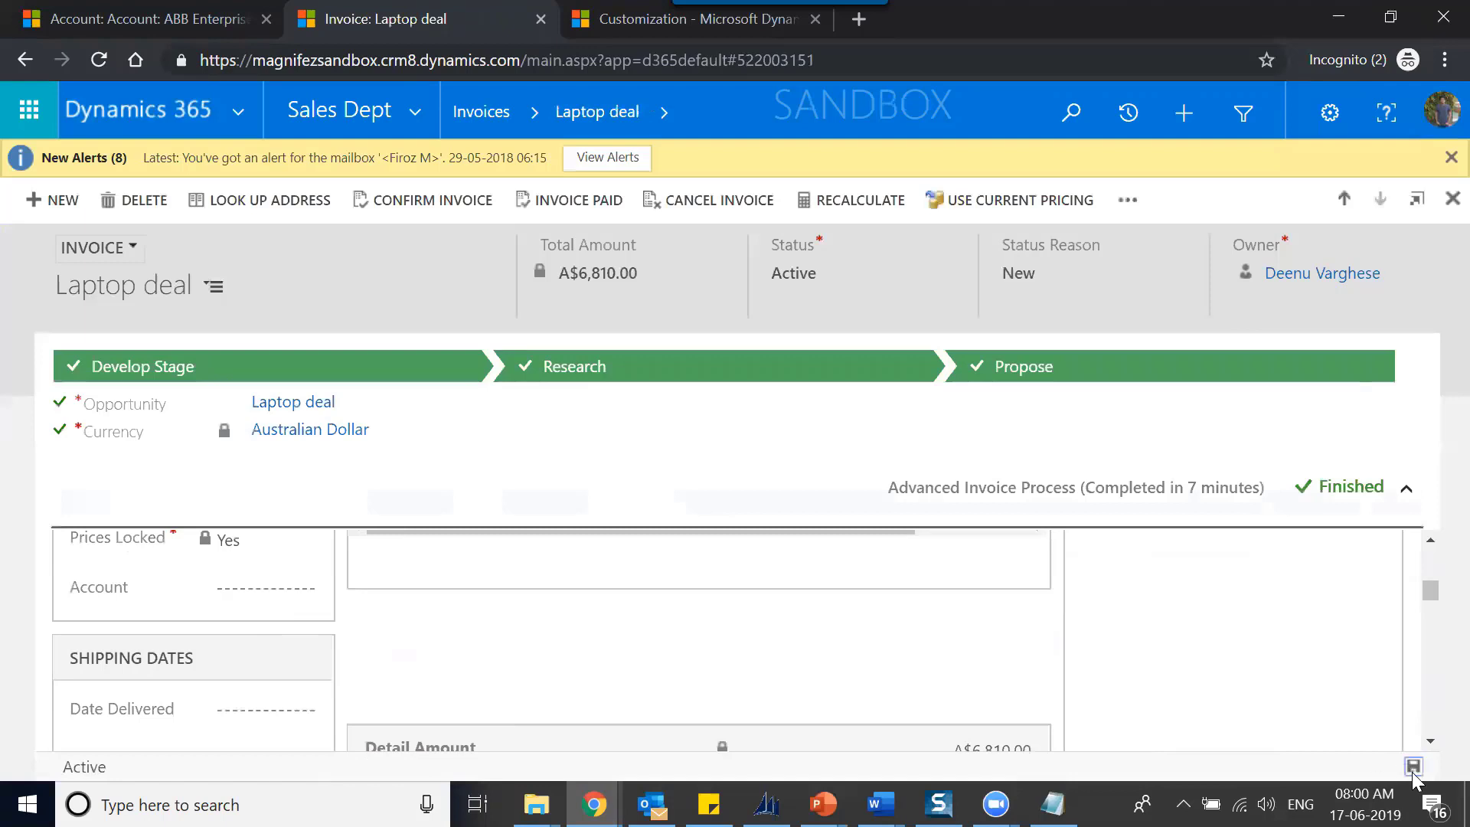
left_click(1344, 198)
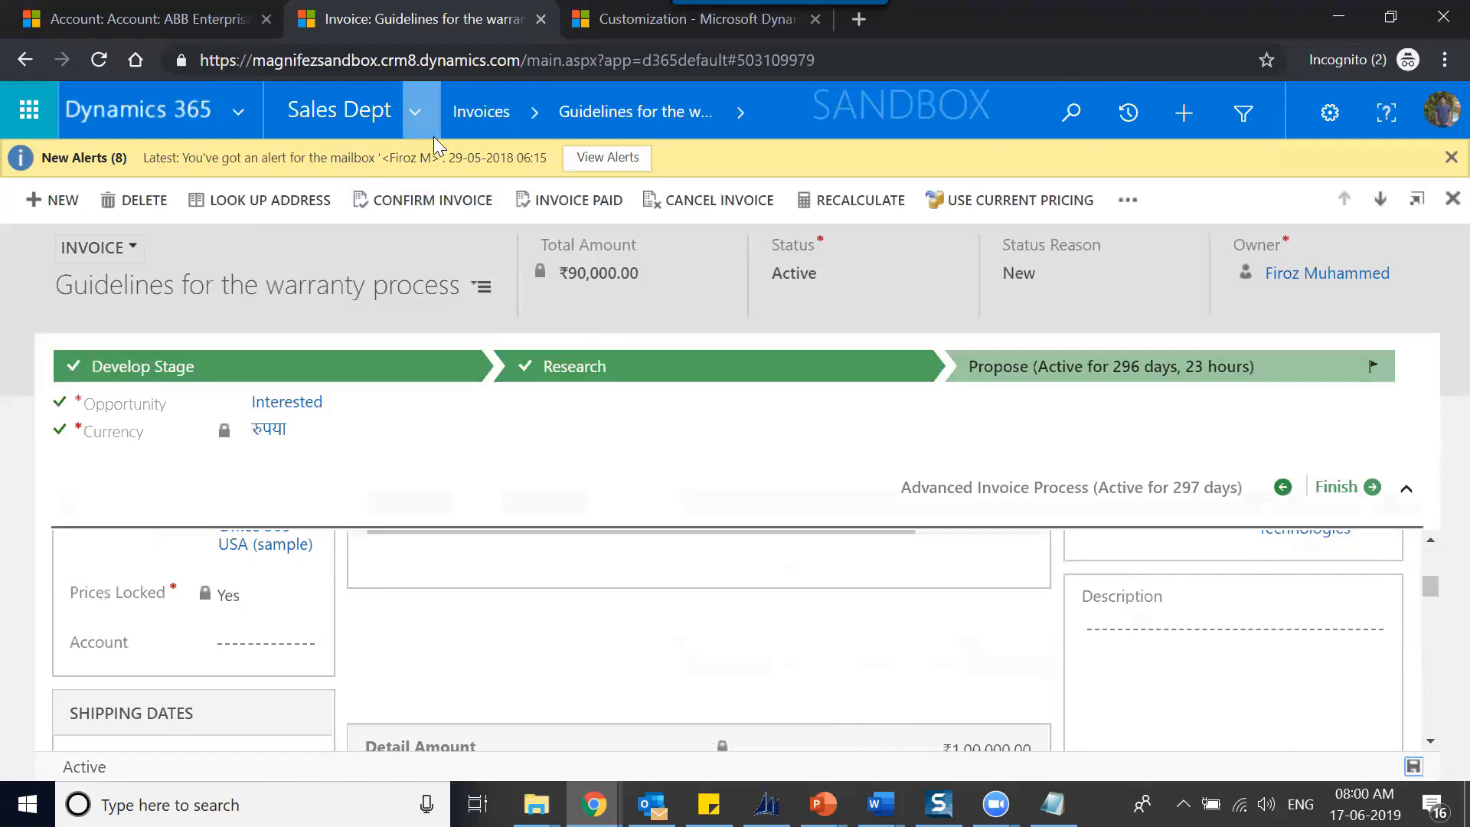
- Reopen the ABB Enterprise Softwrare account from the recent records and check its related records
left_click(1126, 112)
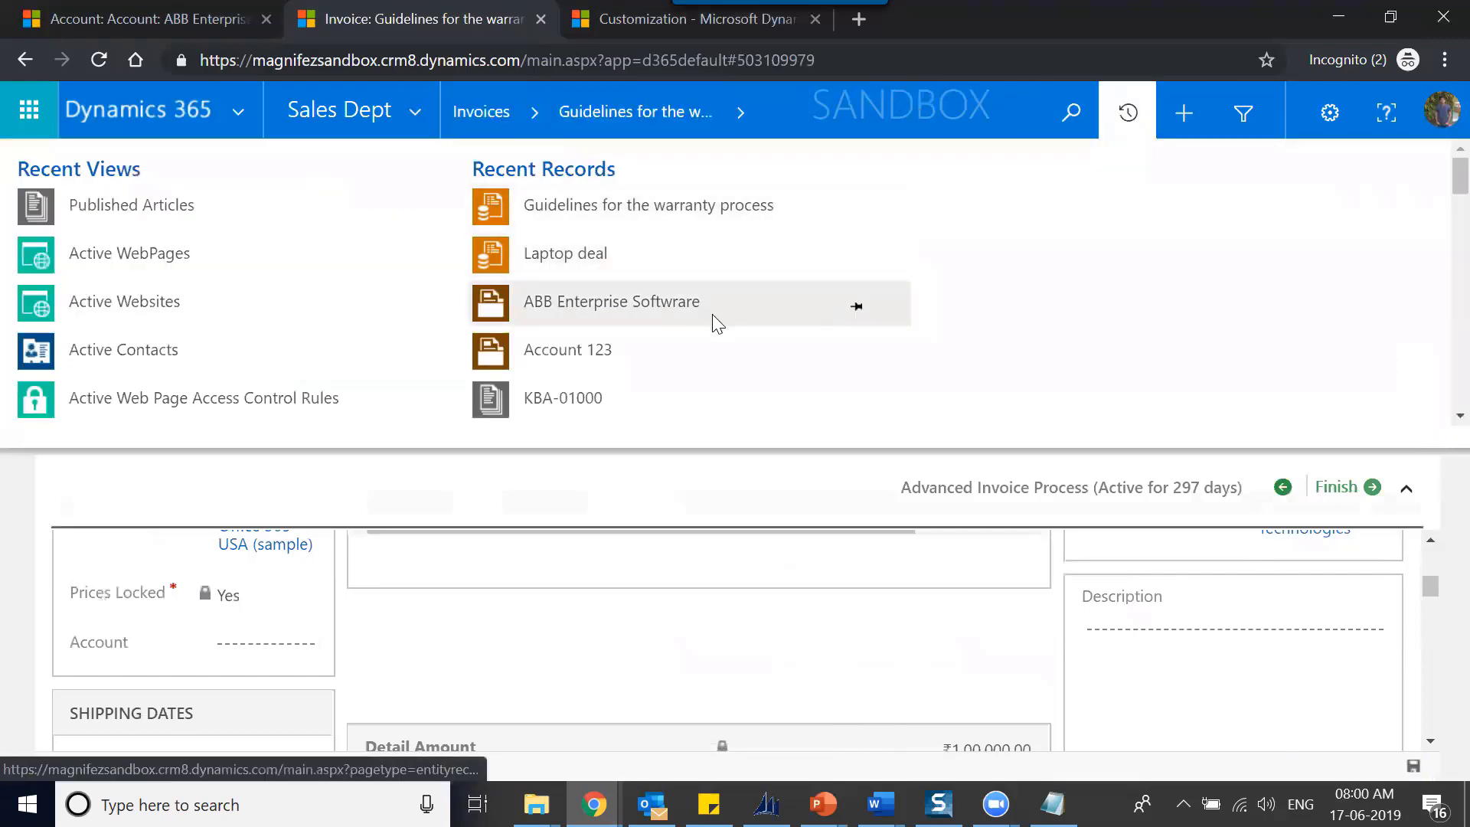
left_click(714, 320)
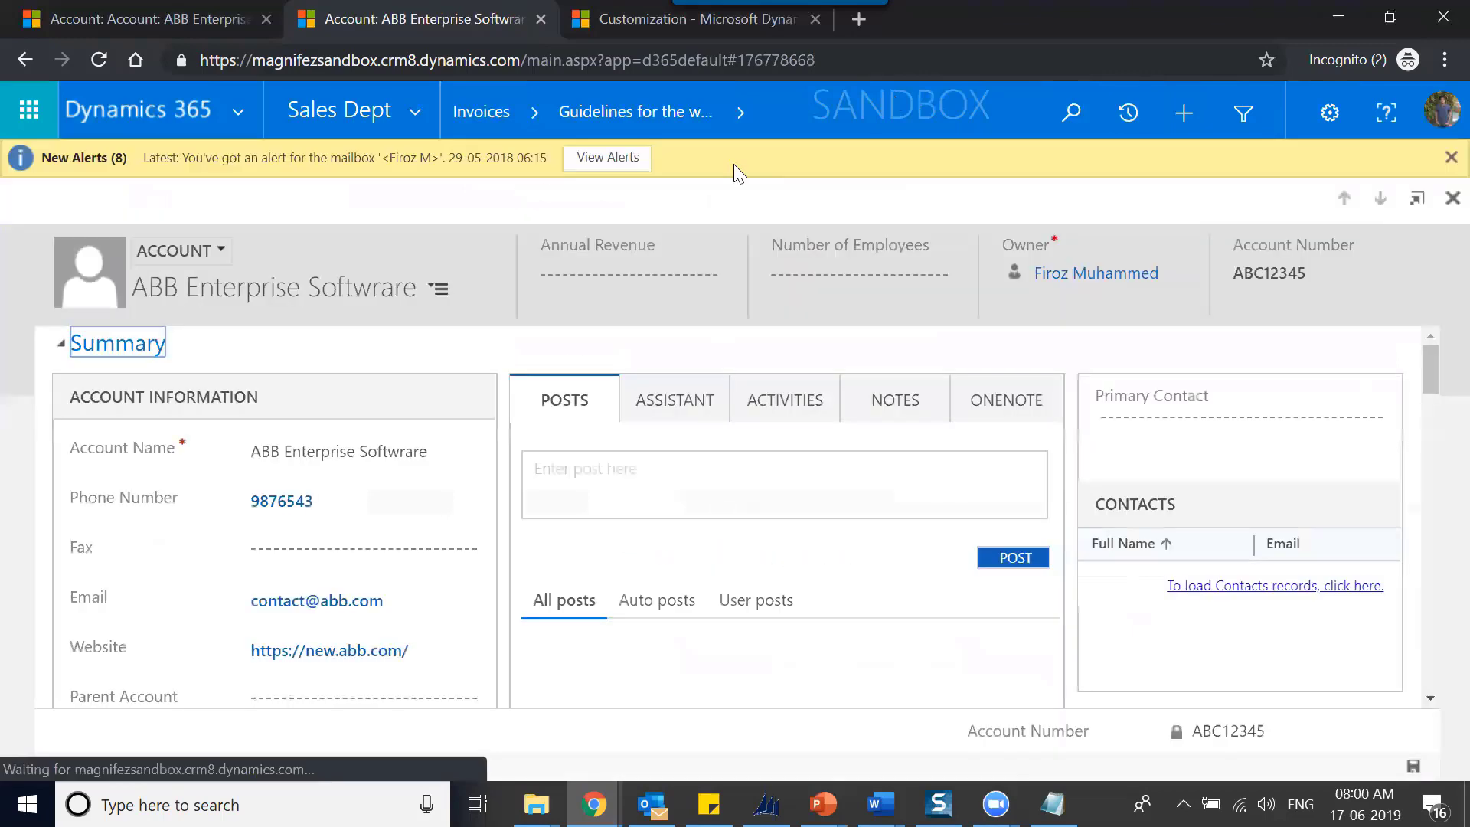
left_click(739, 117)
- In the Default Solution window, set the custom Account to Invoice relationship's navigation pane display option to Do not Display, and save and close it
key("alt+Tab")
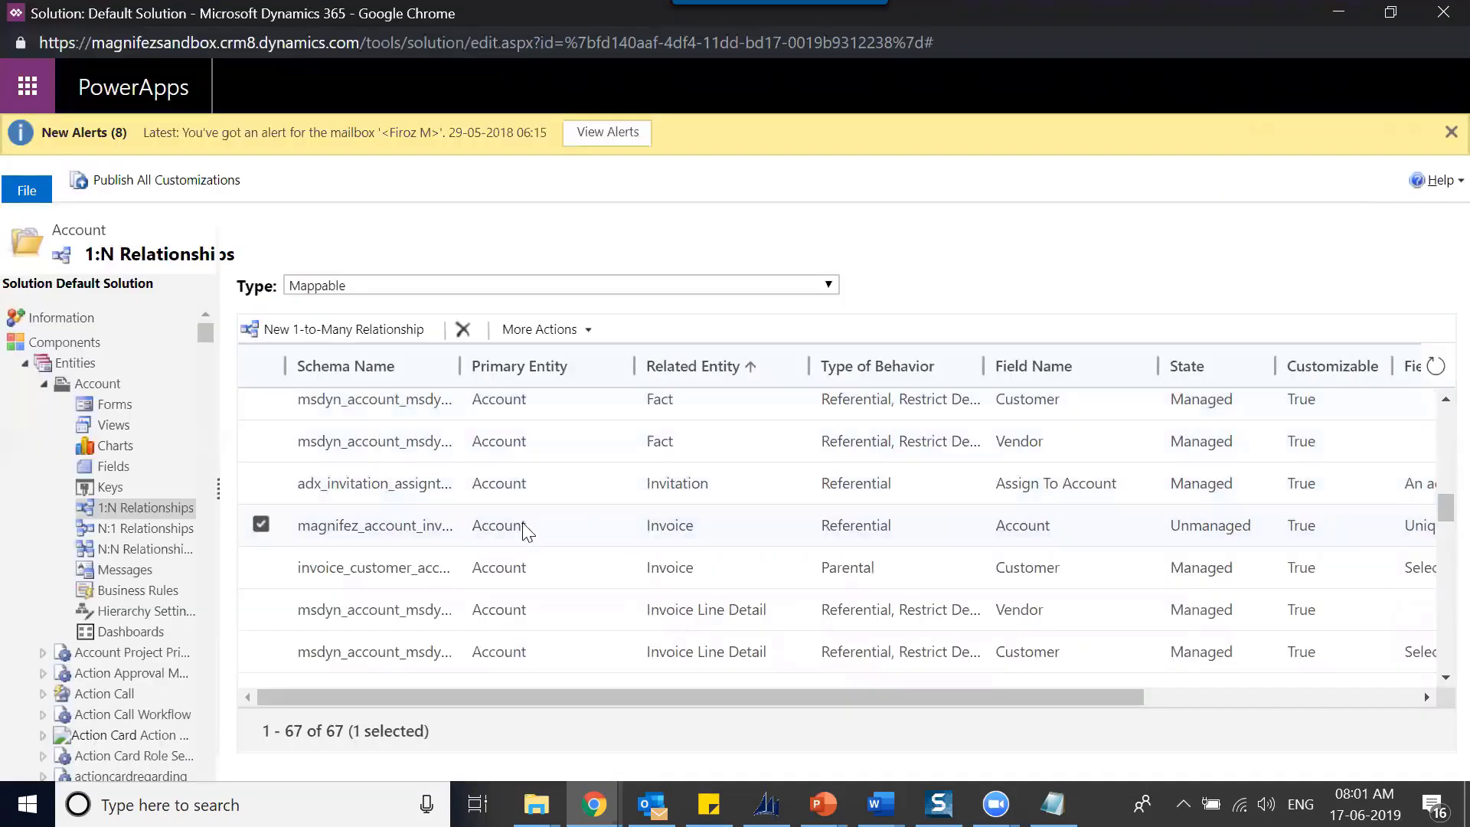
double_click(568, 532)
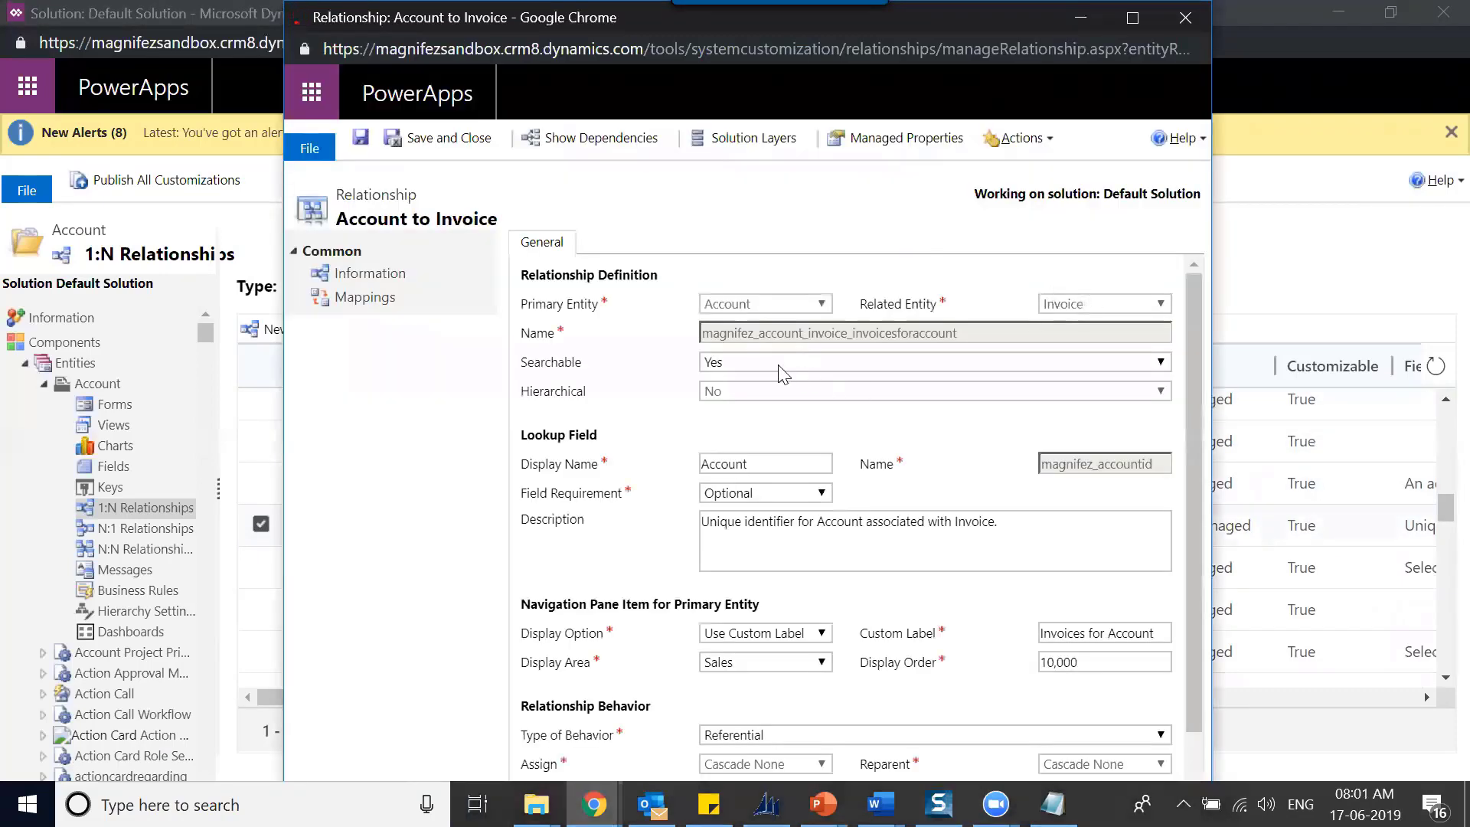
left_click(1132, 18)
left_click(557, 631)
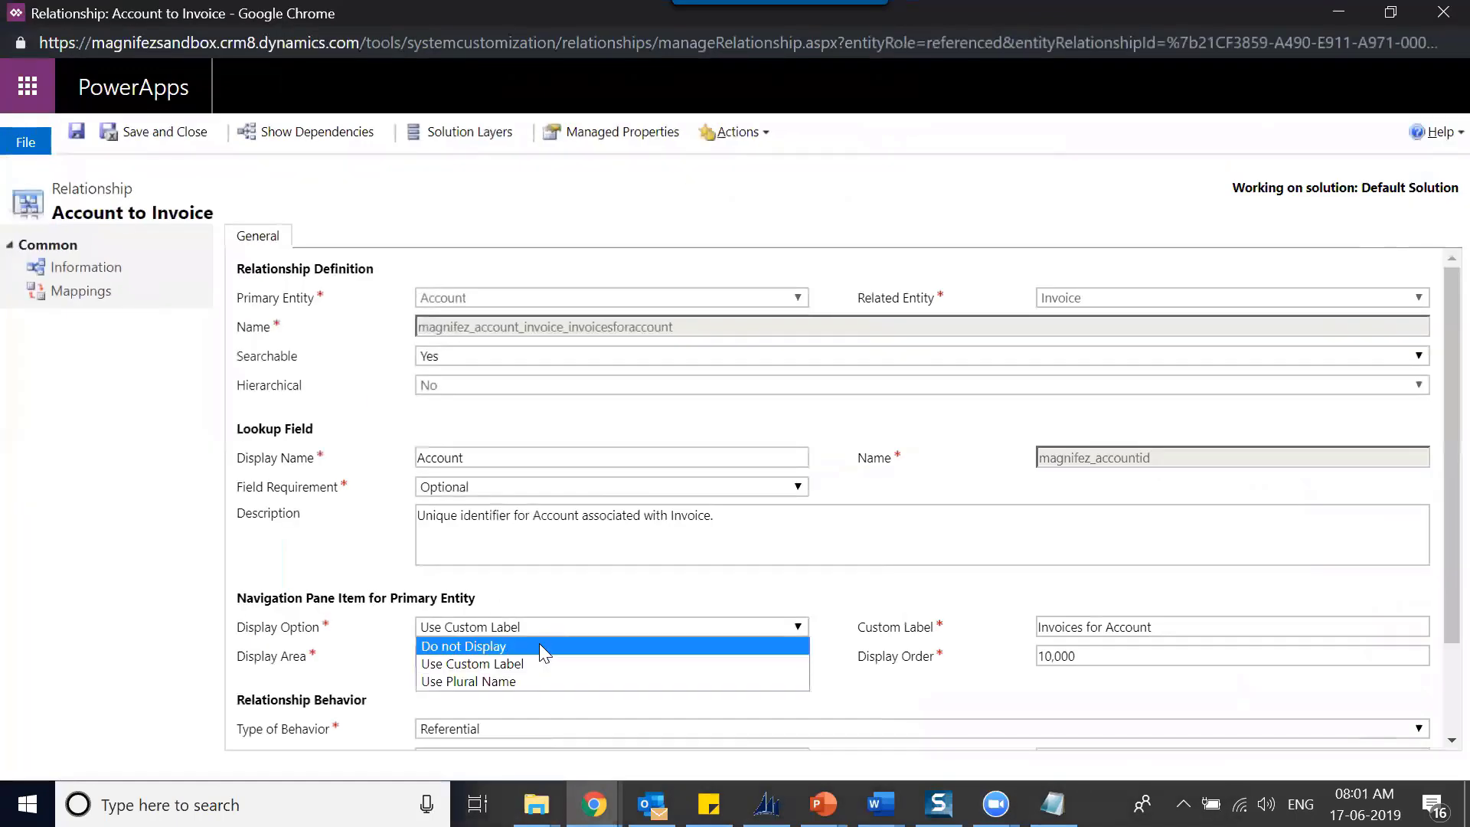
left_click(539, 645)
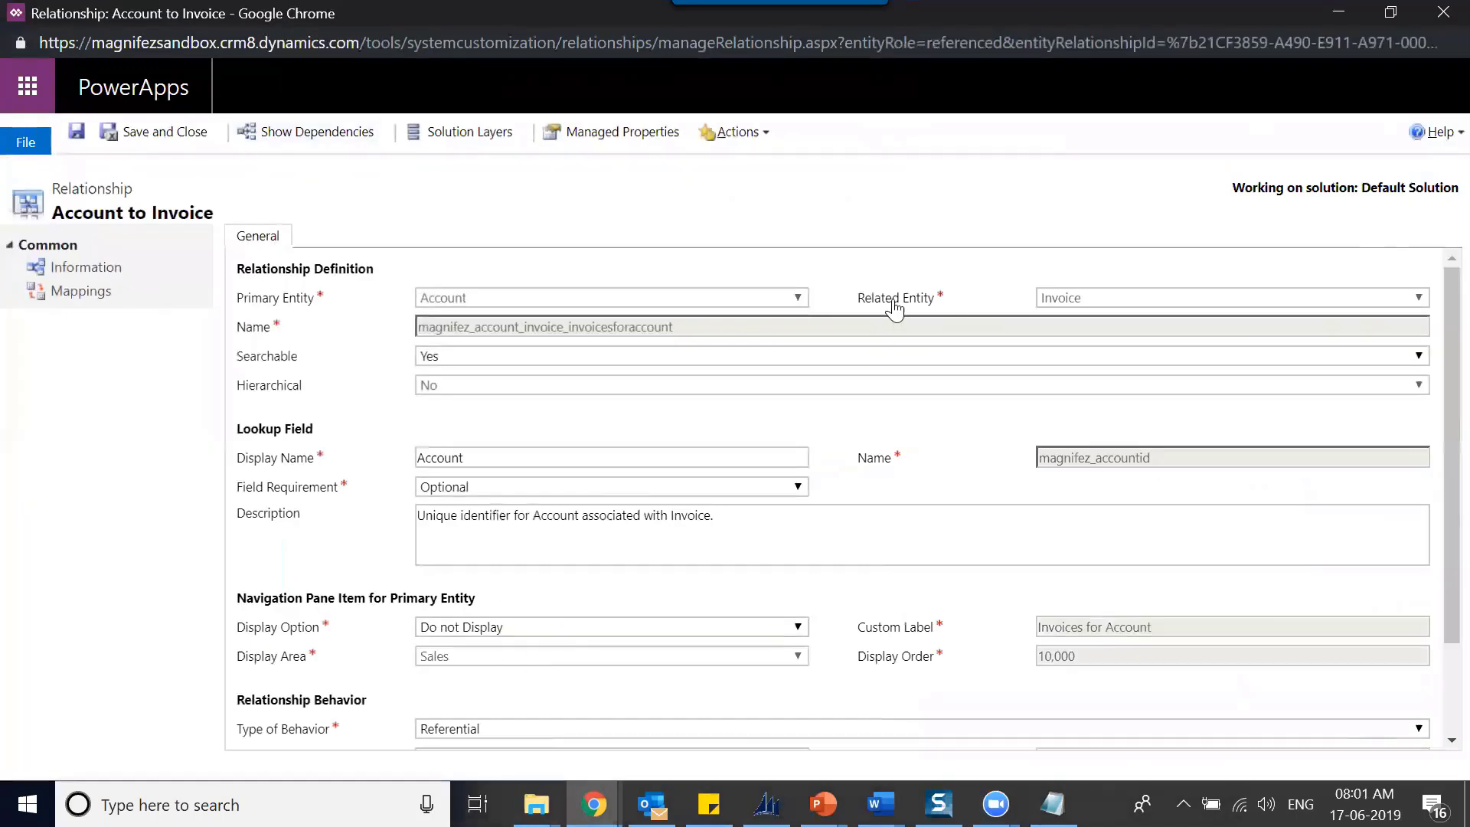
left_click(192, 134)
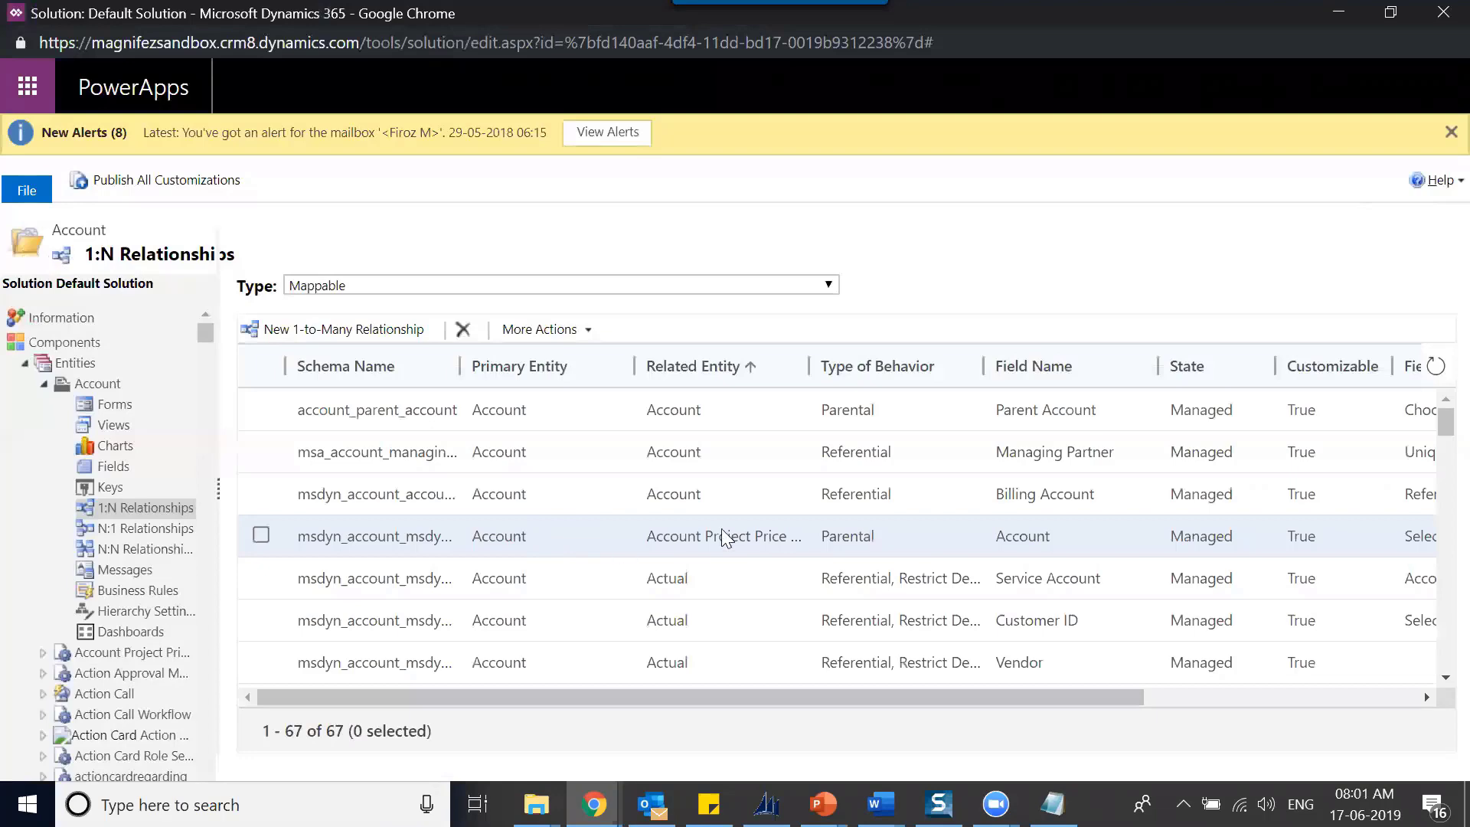
- Try again to delete the unmanaged Account to Invoice relationship from the Account entity's 1:N relationships, and dismiss the error
left_click_drag(1435, 459, 1435, 509)
left_click(957, 507)
double_click(959, 509)
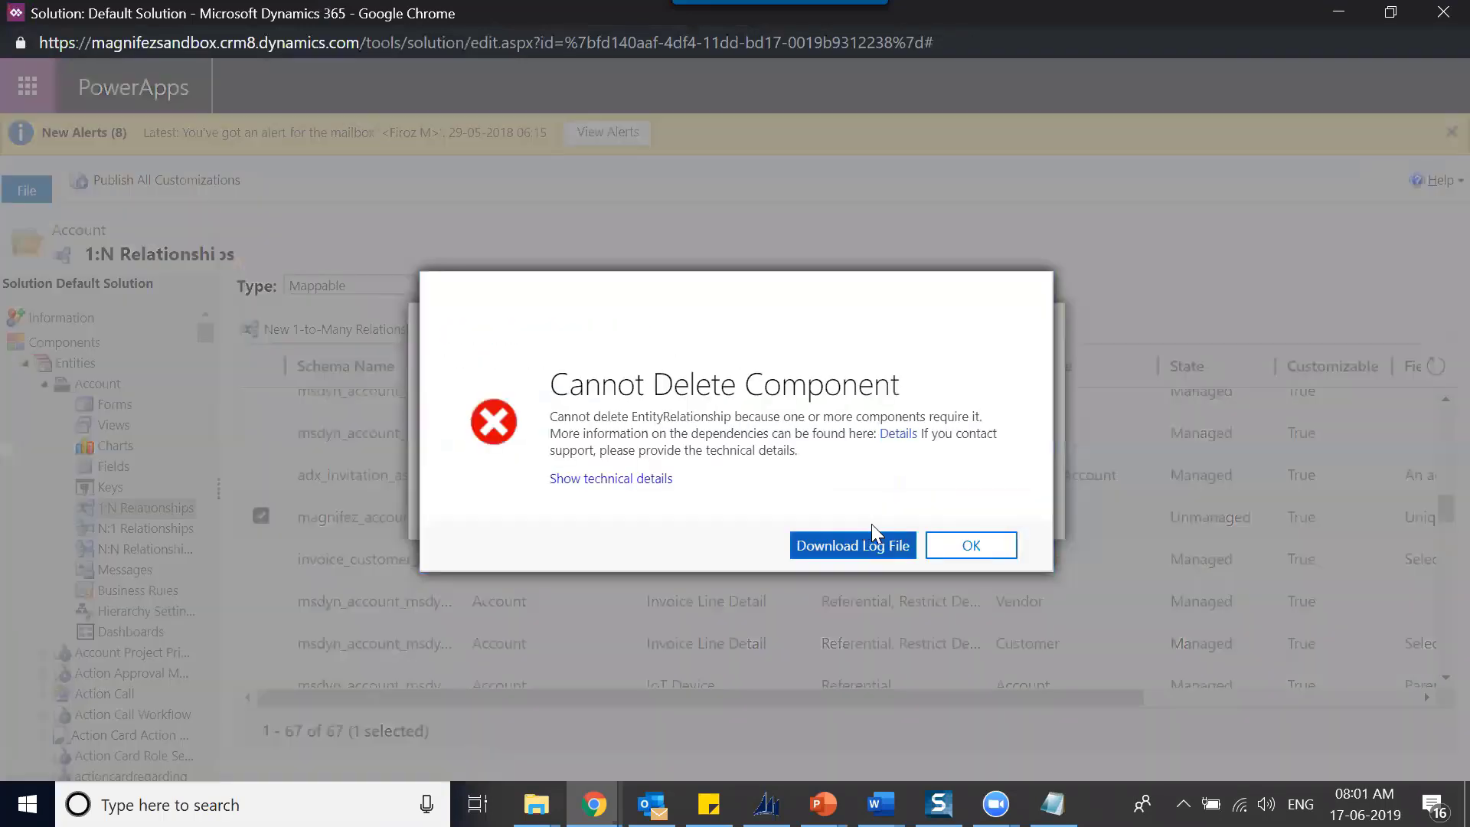
left_click(945, 549)
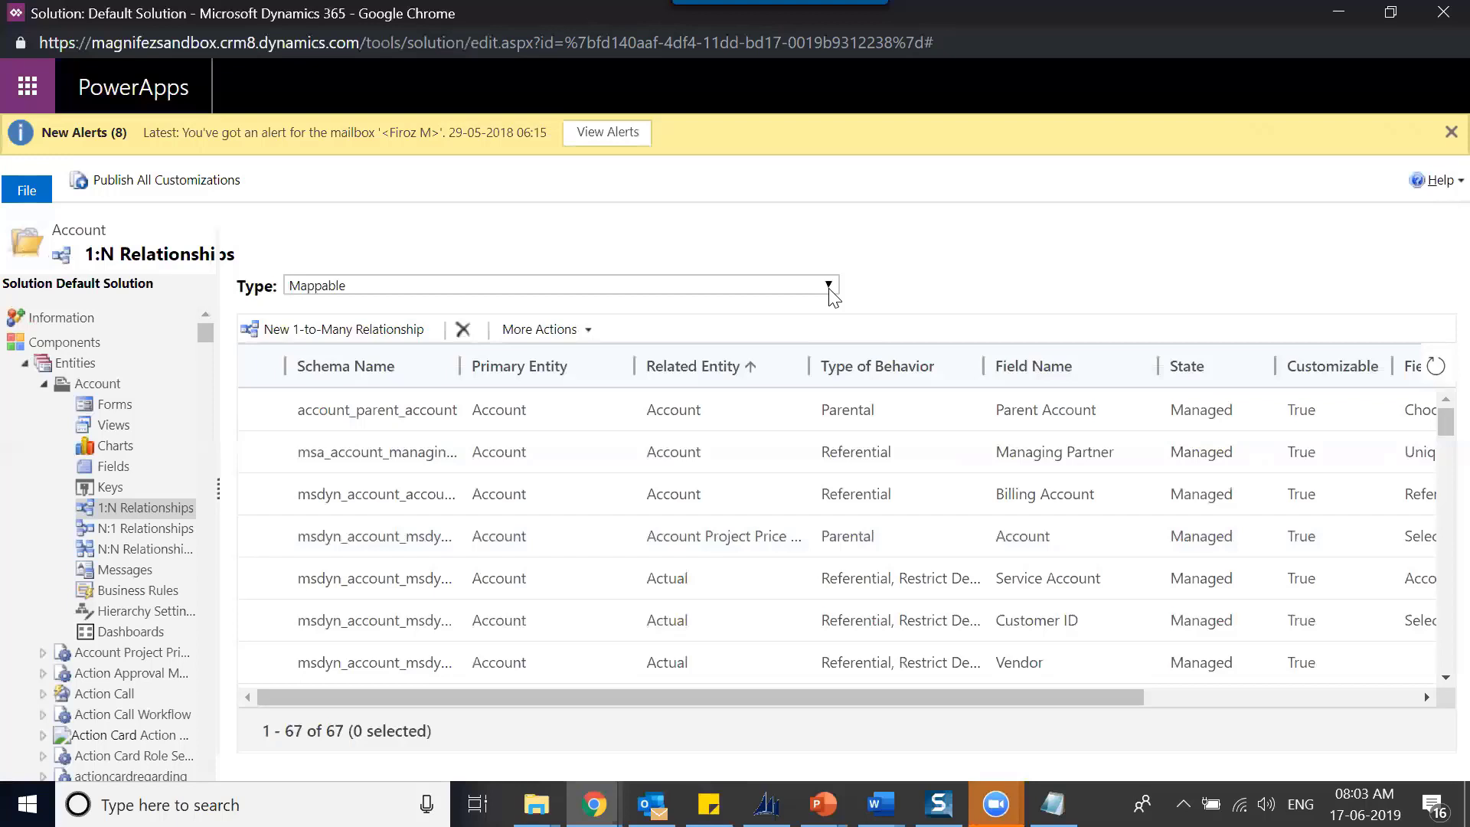
left_click(593, 804)
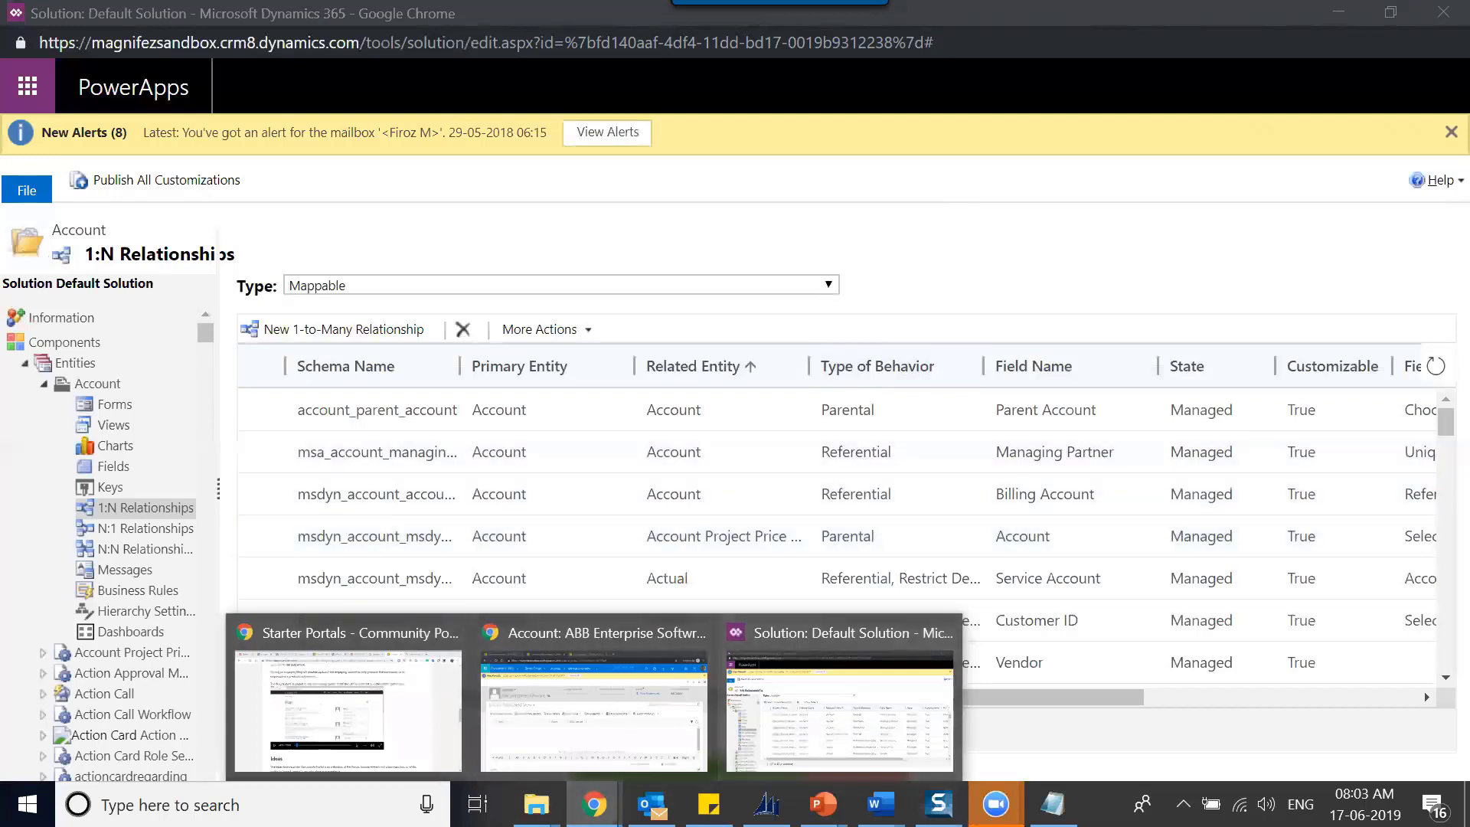
left_click(858, 739)
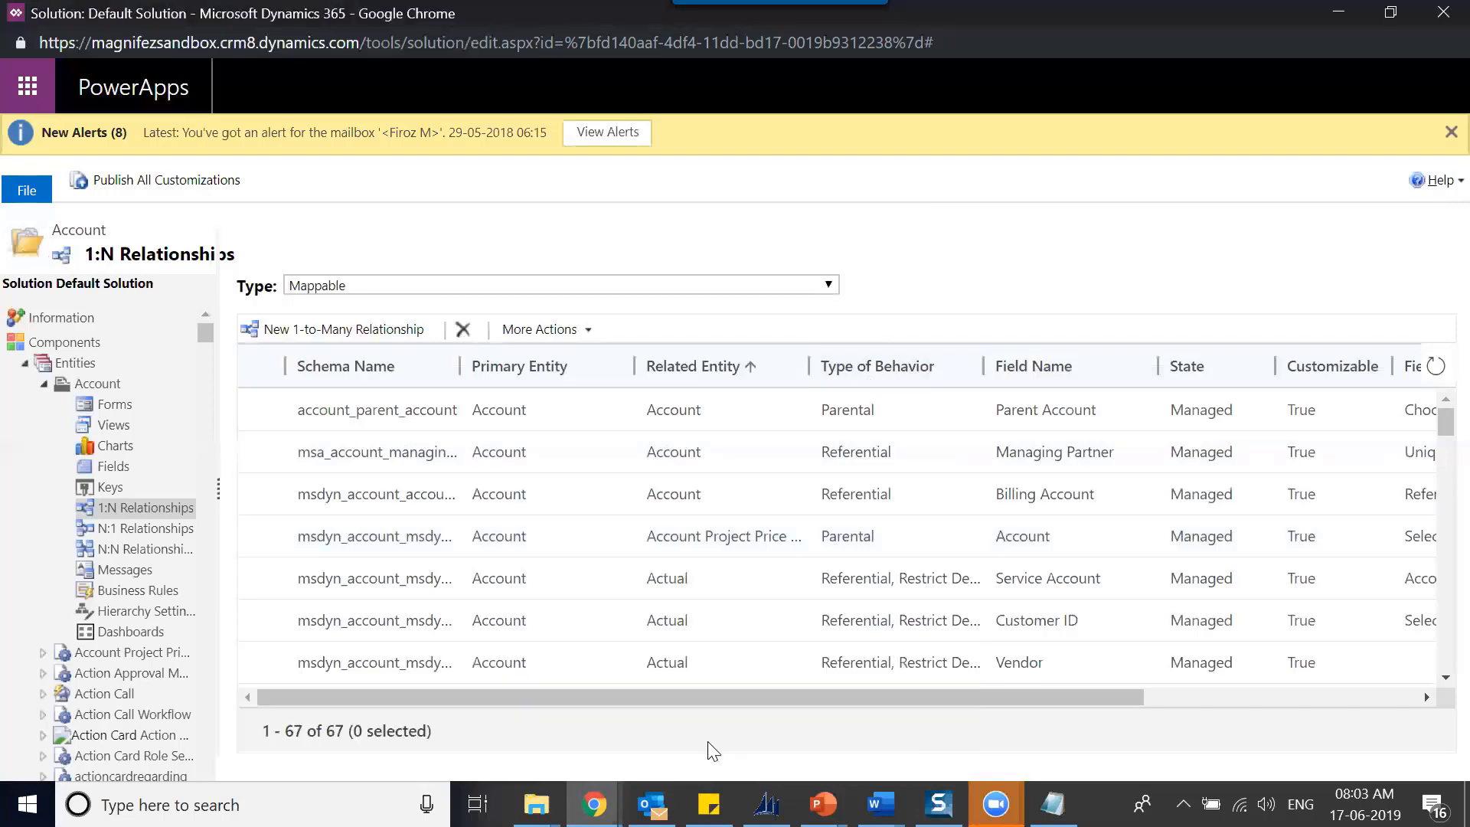